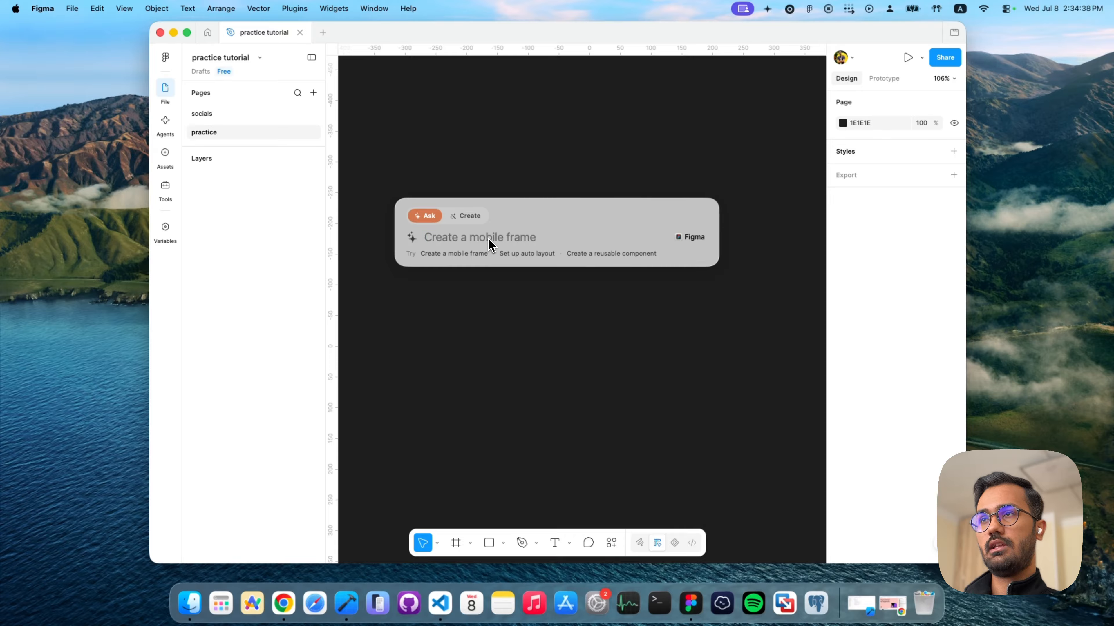
# - Open the assistant prompt, check which application windows it can target, and dismiss it with Figma kept as the target
pyautogui.hotkey('ctrl', 'alt', 'space')
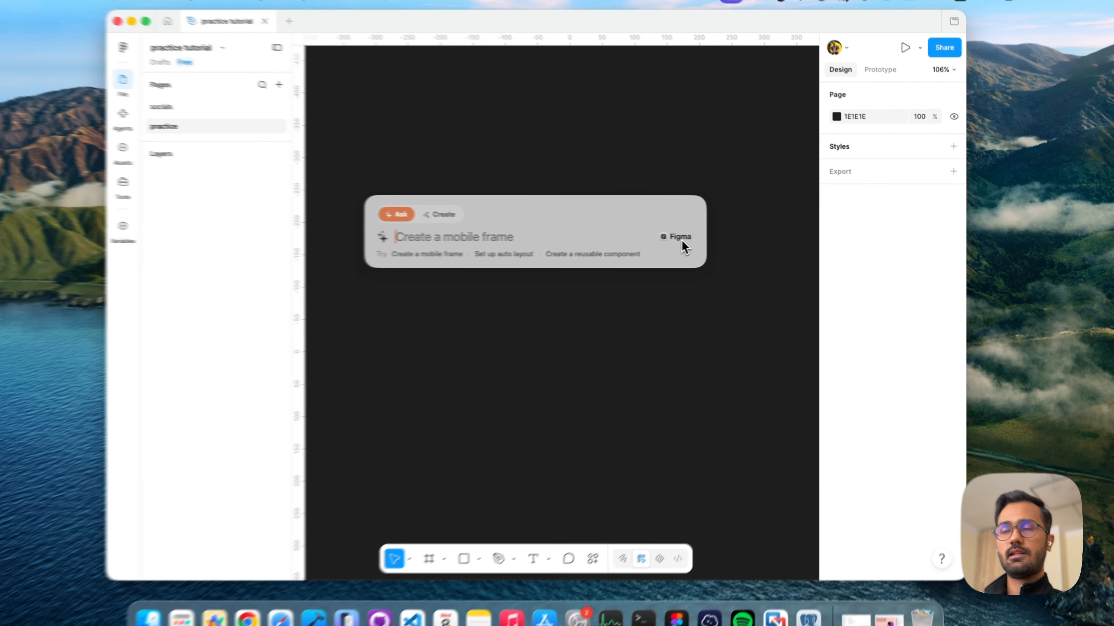
pyautogui.click(694, 238)
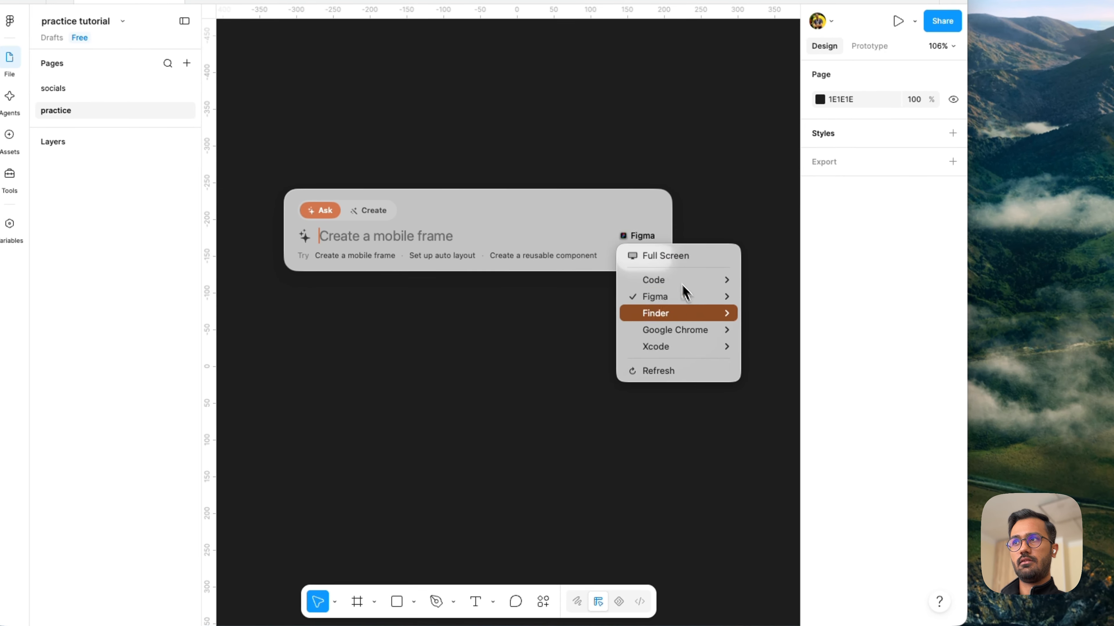
pyautogui.moveTo(740, 302)
pyautogui.moveTo(701, 298)
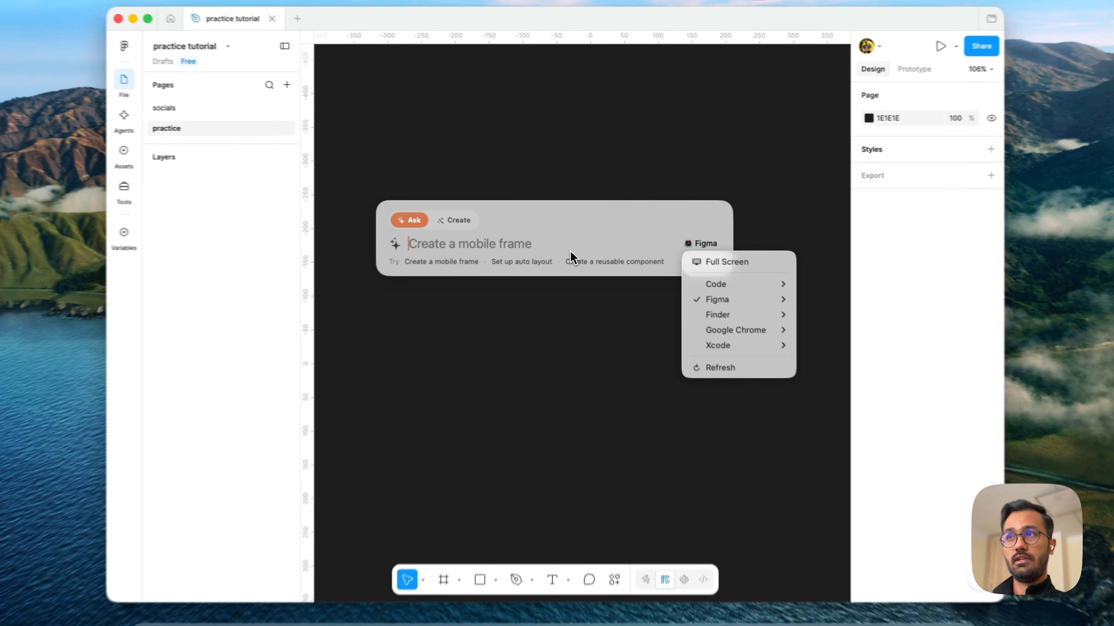
pyautogui.click(562, 247)
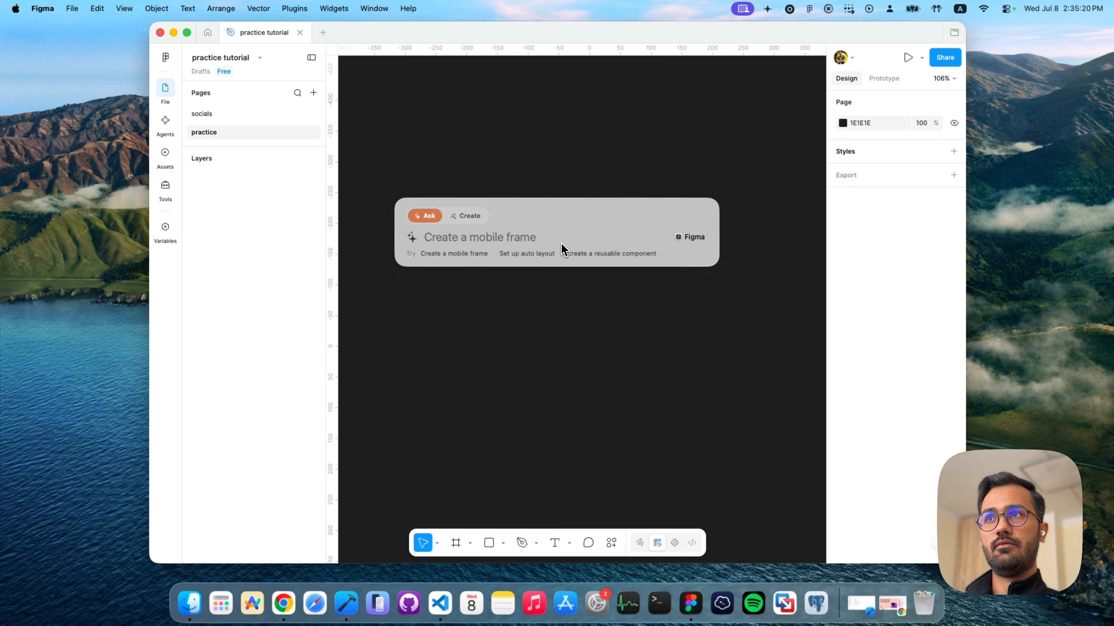
pyautogui.hotkey('ctrl', 'alt', 'space')
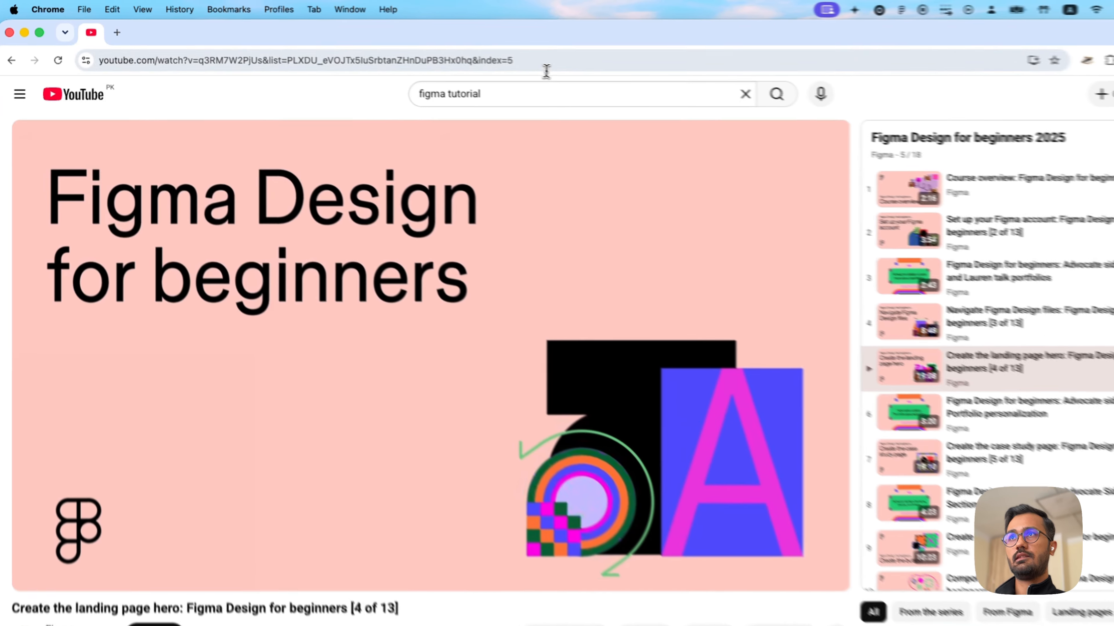
# - Copy the link of the YouTube video "Create the landing page hero: Figma Design for beginners [4 of 13]" and minimise Chrome
pyautogui.click(546, 68)
pyautogui.press('super+c')
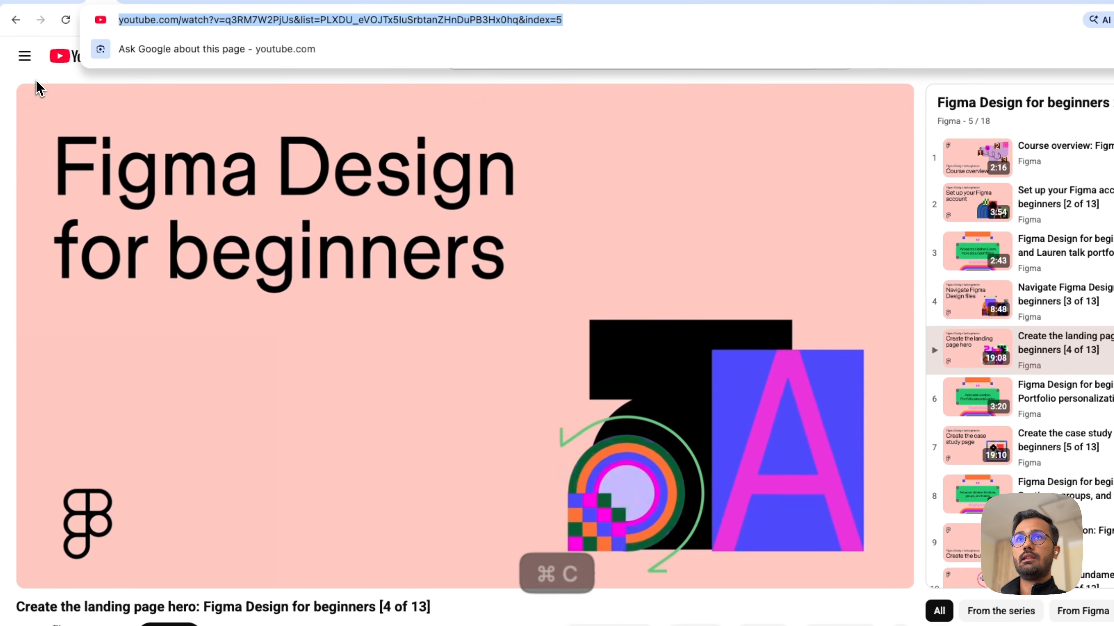
pyautogui.click(36, 80)
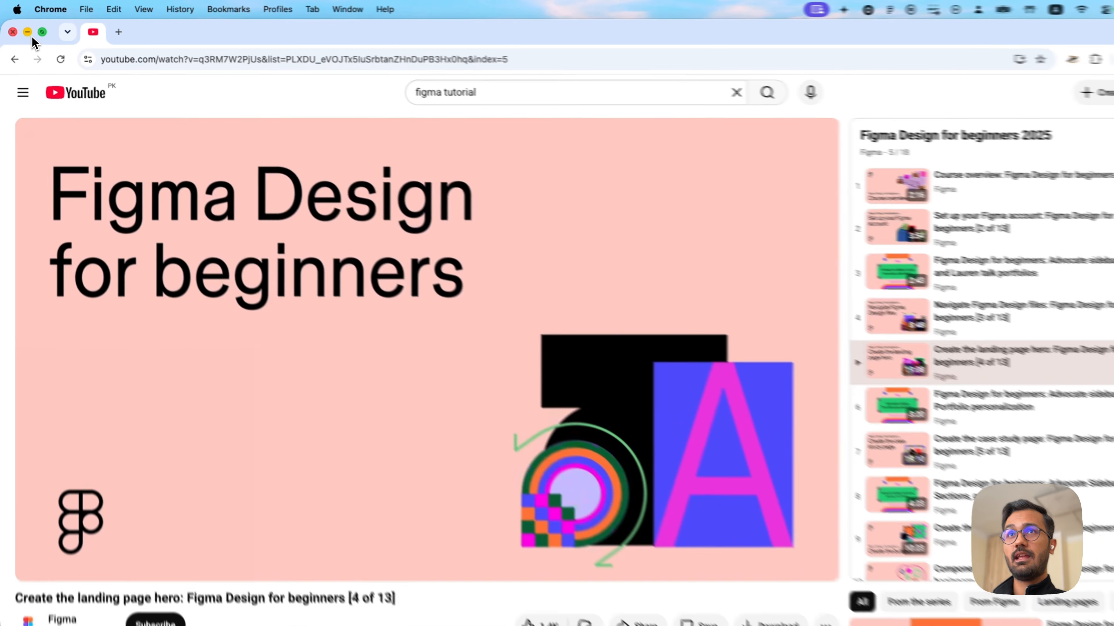
pyautogui.click(25, 29)
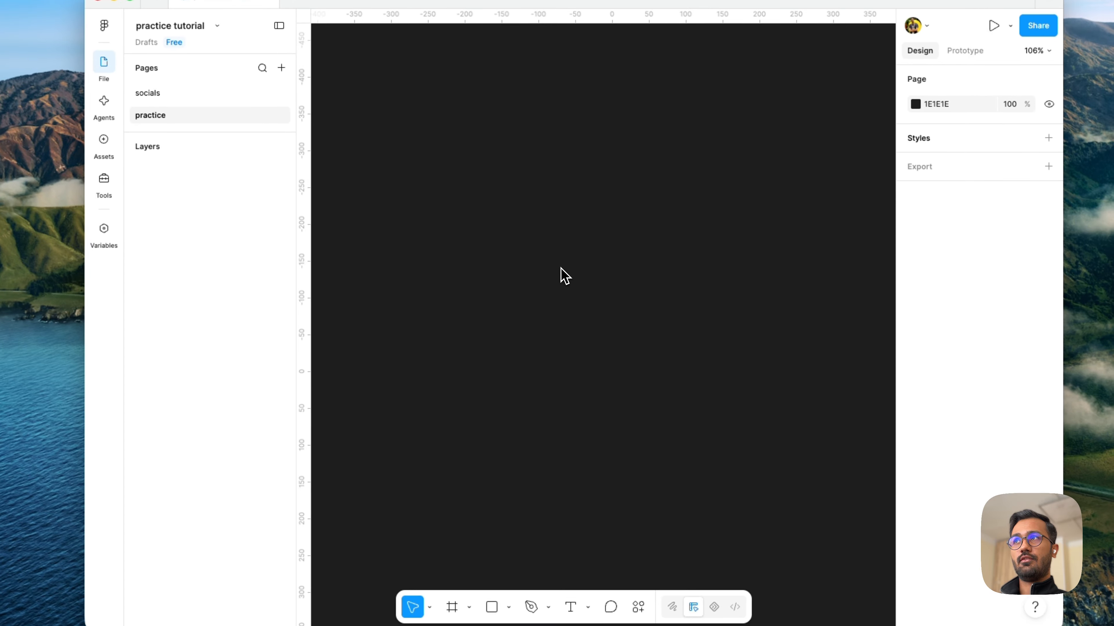
# - Generate a guide from the copied YouTube link in the assistant prompt's Create mode, targeting Figma
pyautogui.hotkey('ctrl', 'alt', 'space')
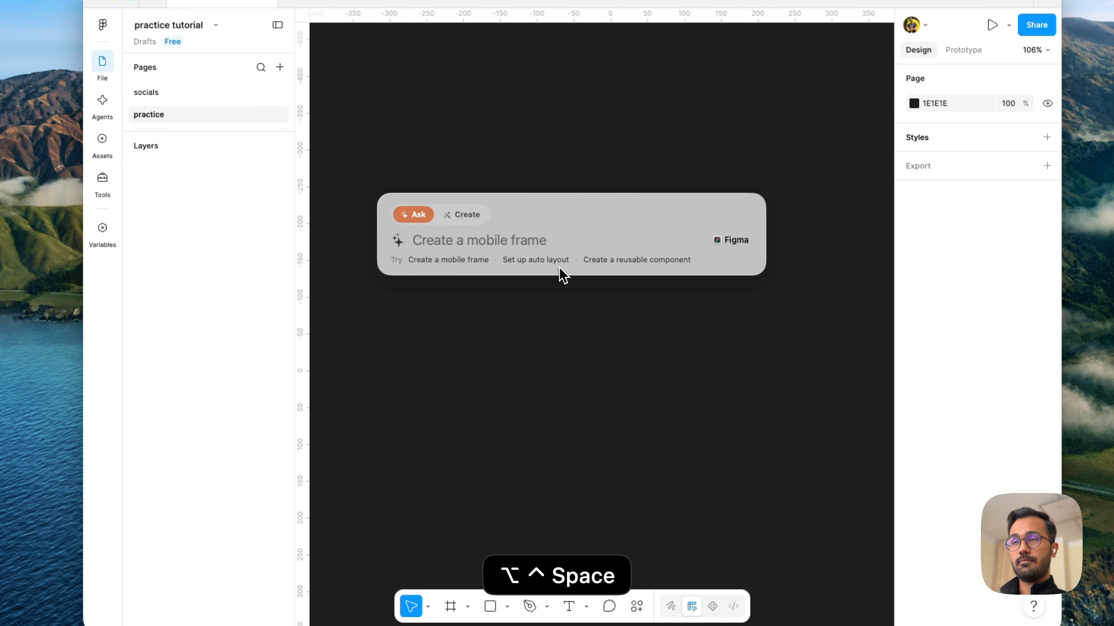
pyautogui.click(473, 215)
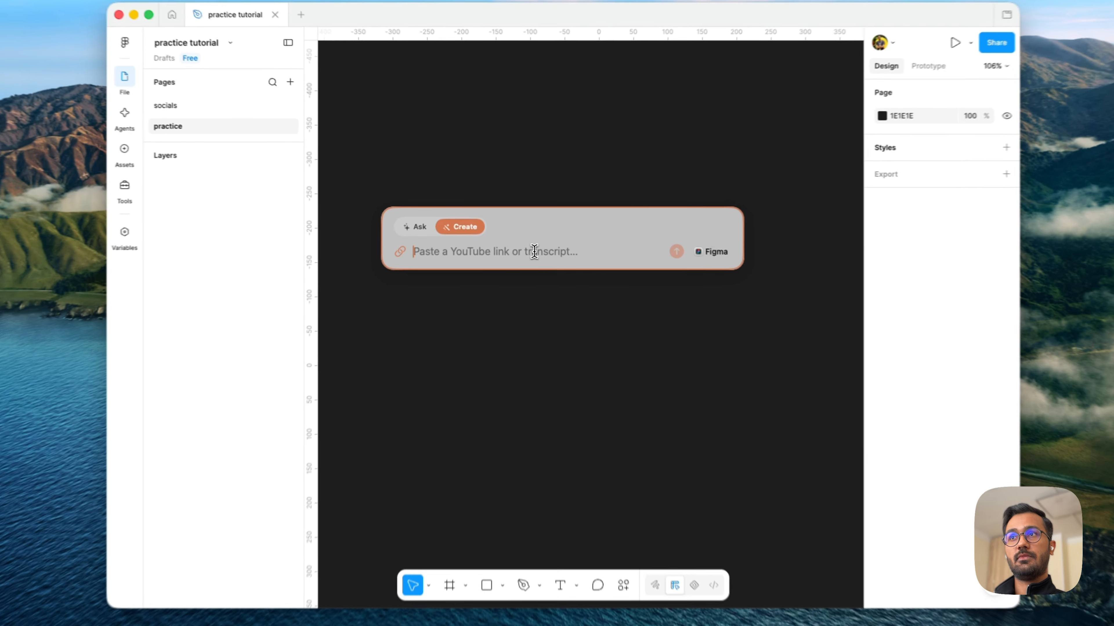
pyautogui.press('super+v')
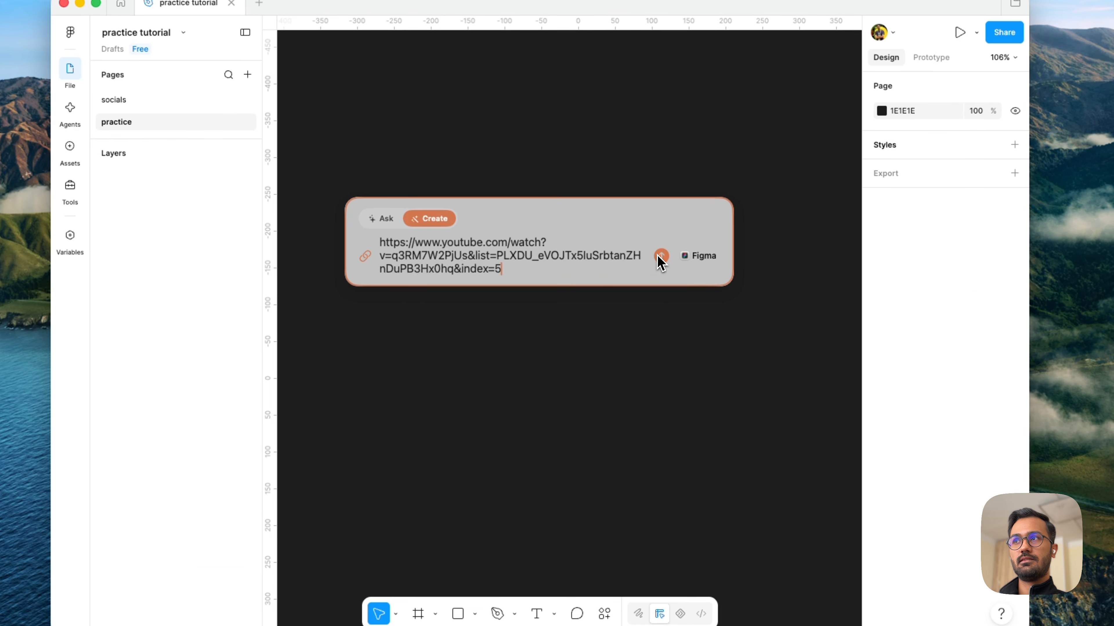
pyautogui.click(661, 256)
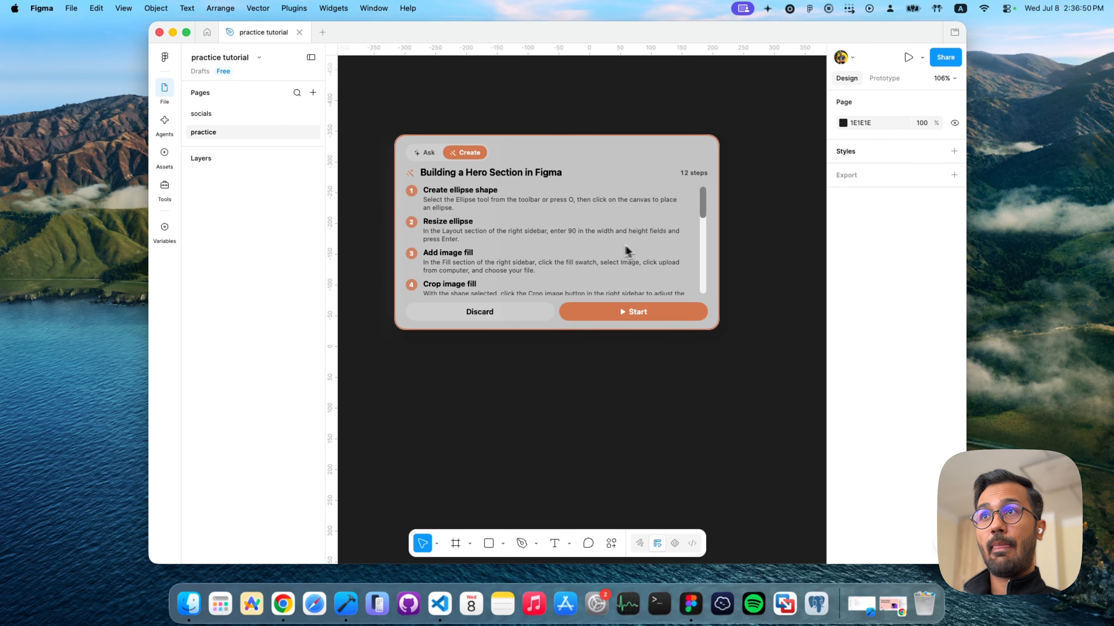
# - Read through the generated "Building a Hero Section in Figma" steps and start the guided walkthrough
pyautogui.scroll(-1, 544, 213)
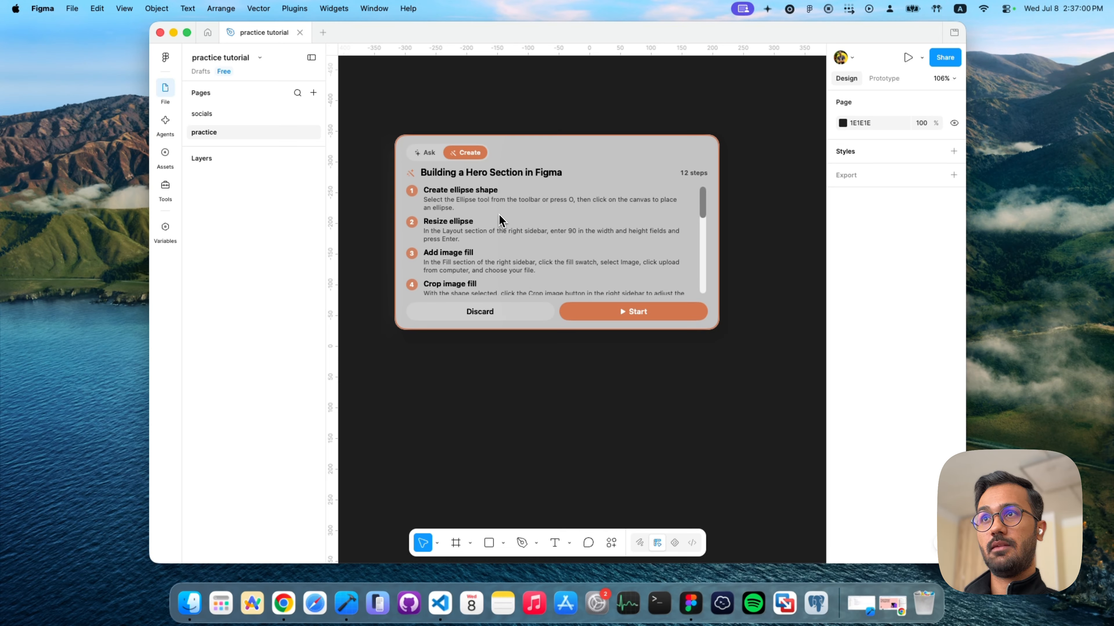
pyautogui.scroll(-2, 480, 243)
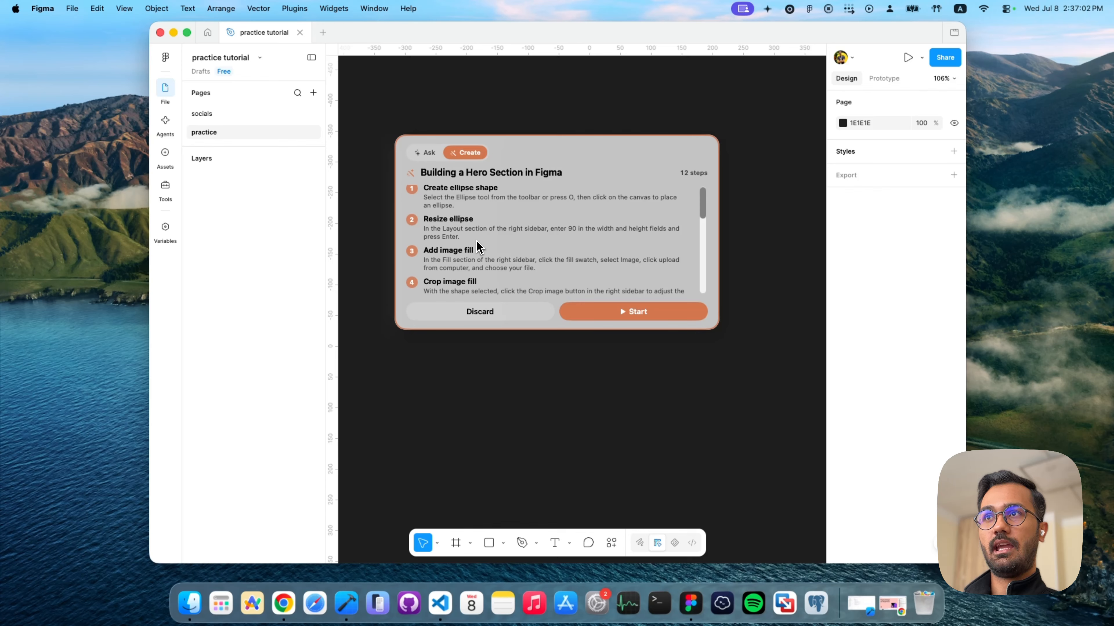
pyautogui.scroll(-2, 539, 273)
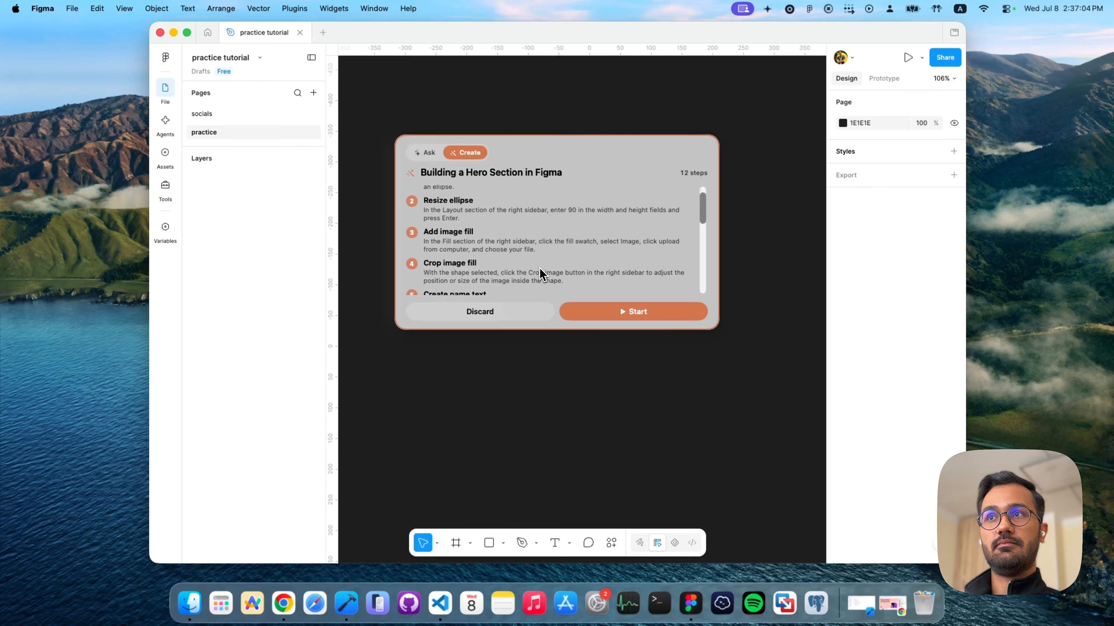
pyautogui.scroll(-8, 540, 274)
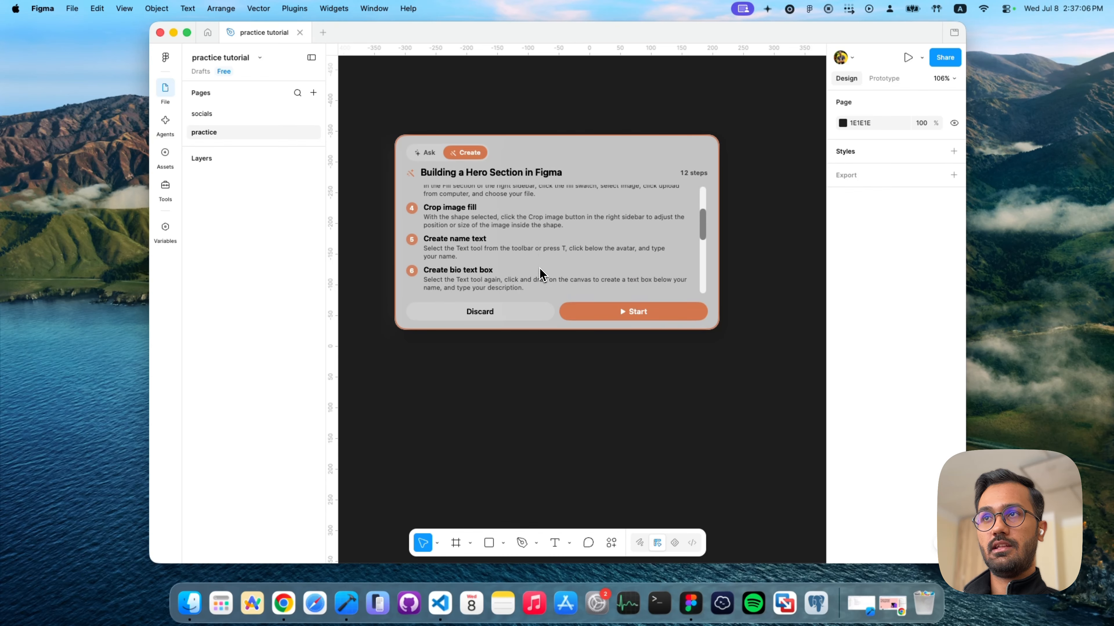
pyautogui.scroll(-15, 540, 274)
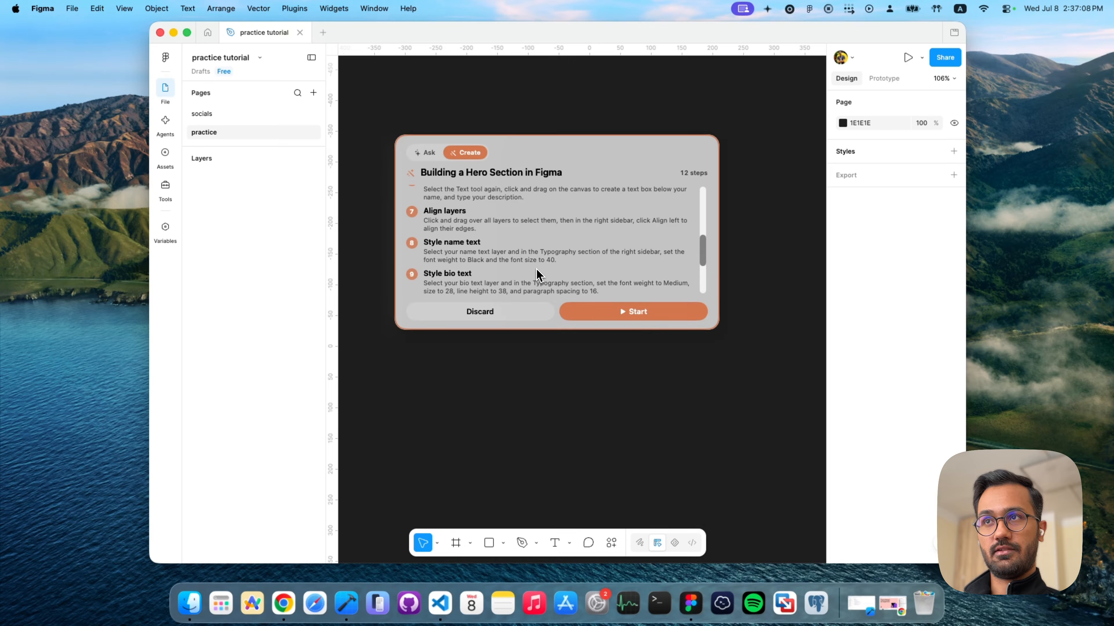
pyautogui.scroll(-3, 536, 271)
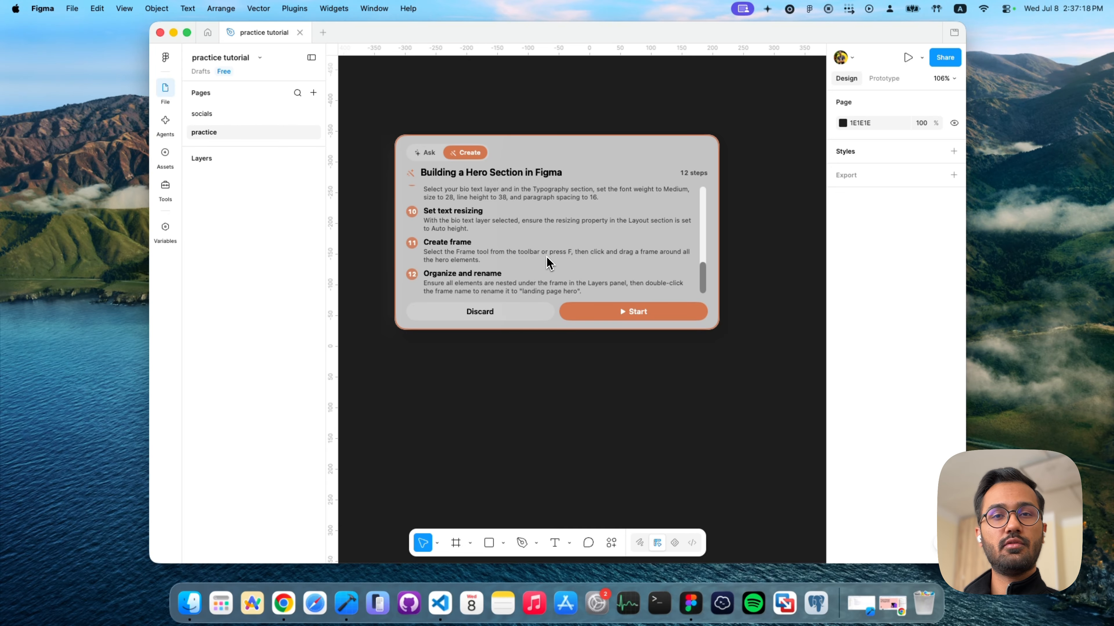
pyautogui.scroll(10, 548, 263)
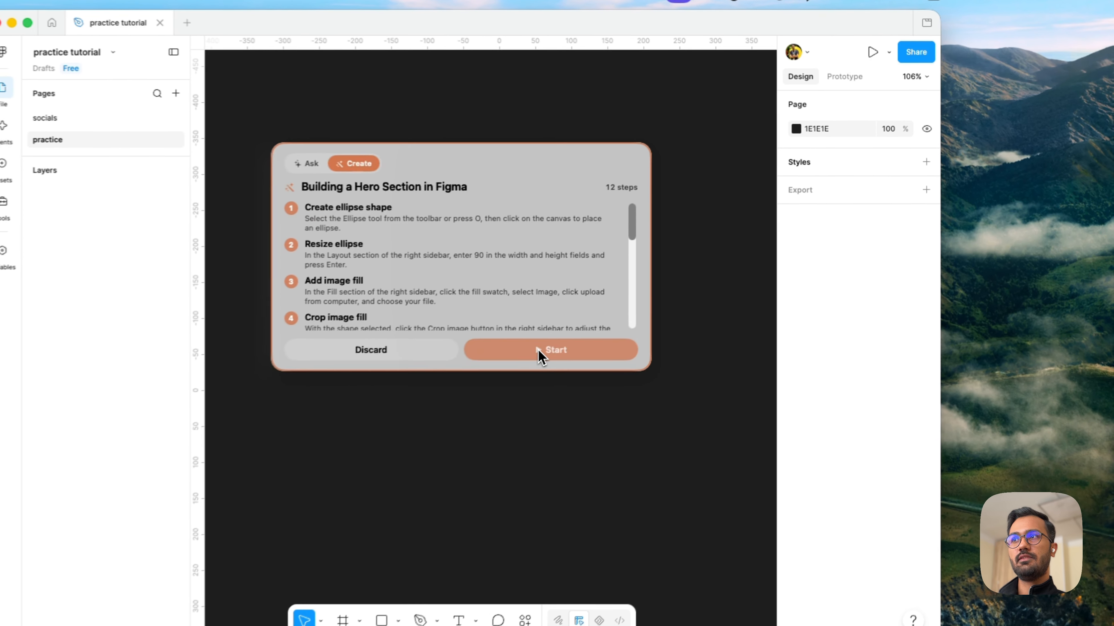
pyautogui.click(624, 314)
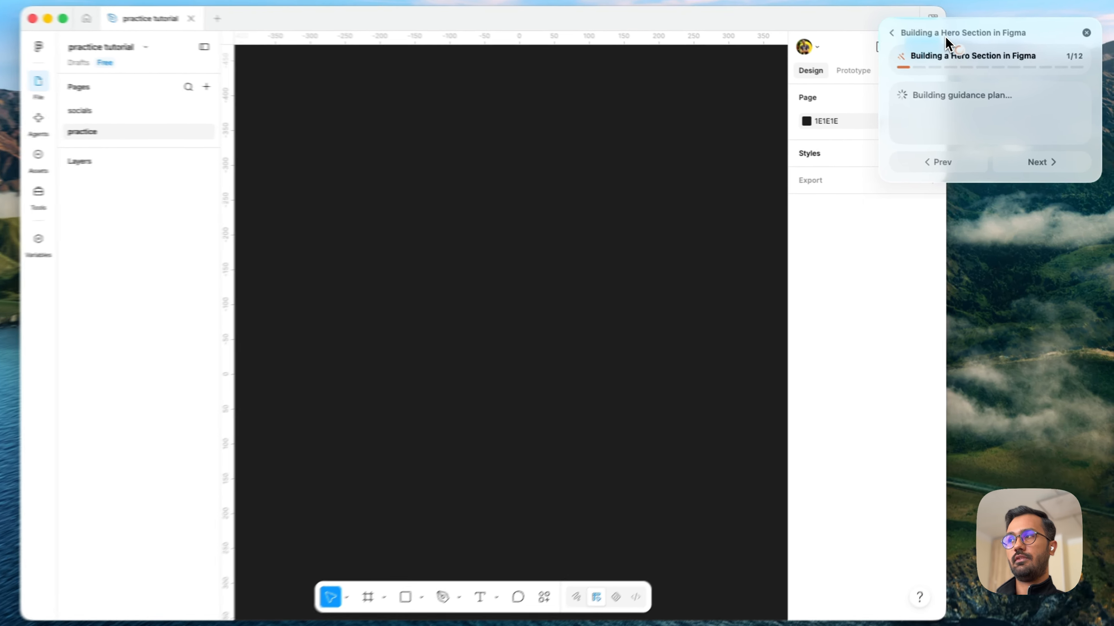
pyautogui.moveTo(944, 42); pyautogui.dragTo(957, 18)
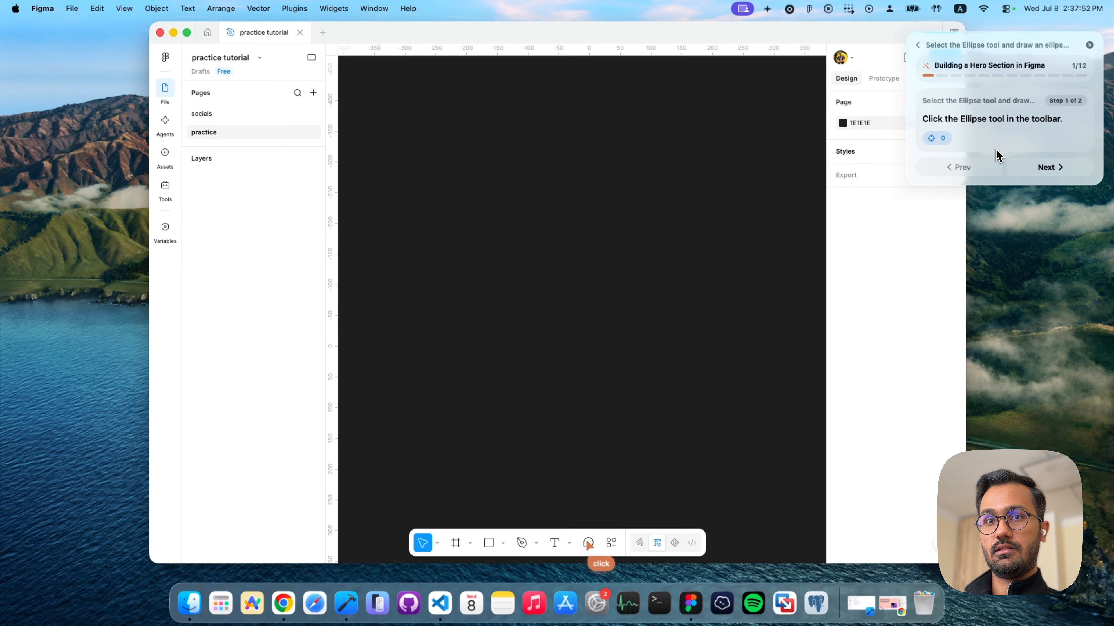
# - Place a 100 × 100 ellipse on the upper part of the canvas and move it to about X -109, Y -288
pyautogui.press('Right')
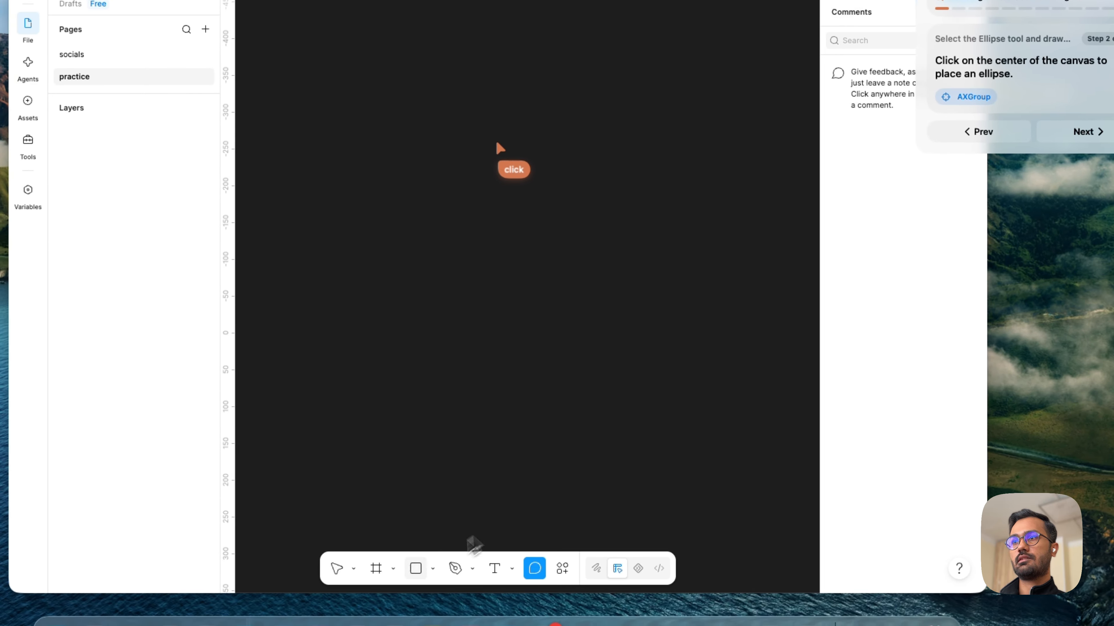
pyautogui.click(417, 569)
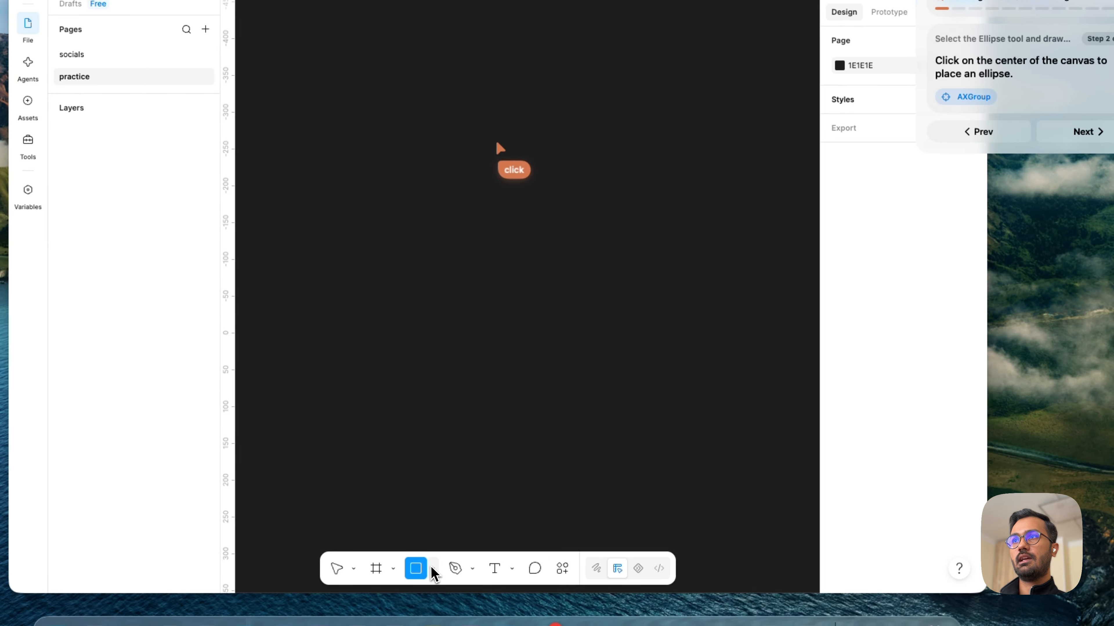
pyautogui.click(431, 570)
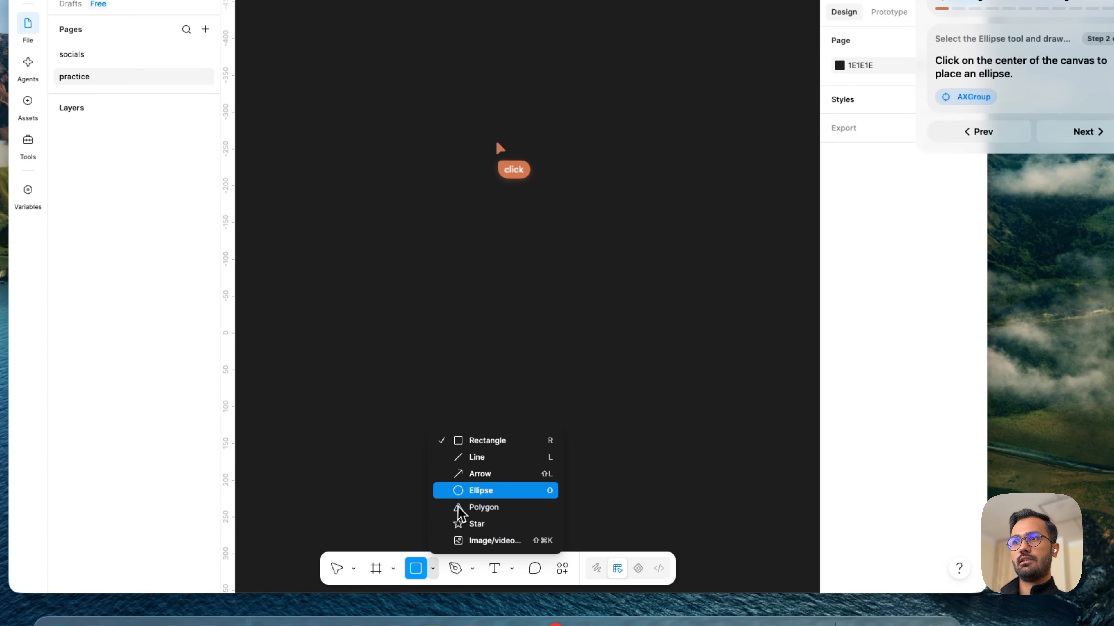
pyautogui.click(465, 493)
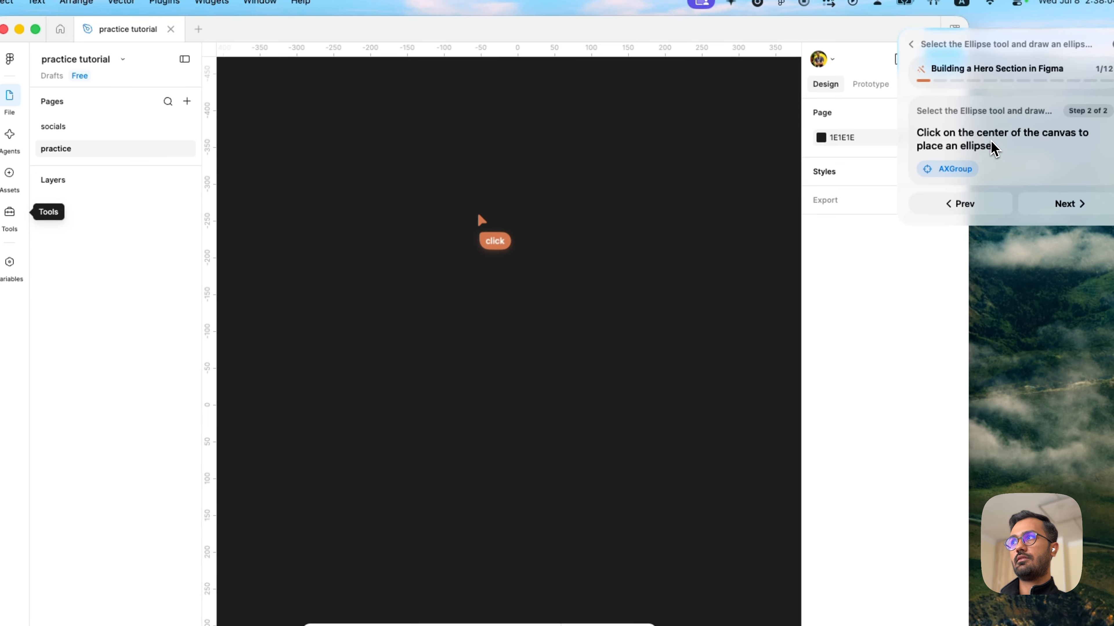
pyautogui.click(444, 221)
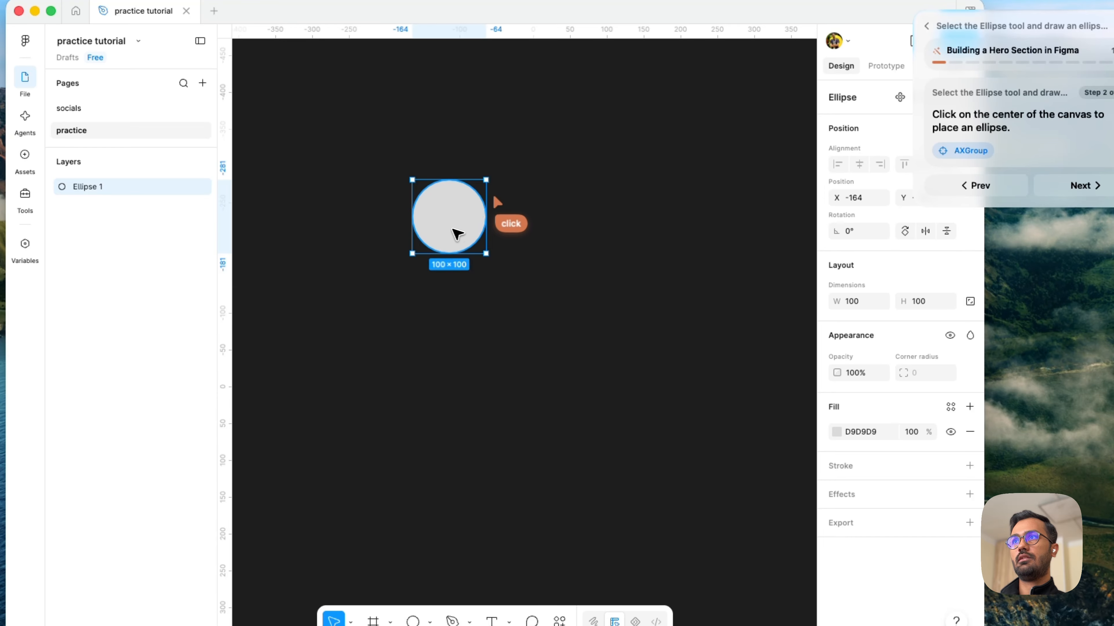
pyautogui.moveTo(457, 229); pyautogui.dragTo(498, 224)
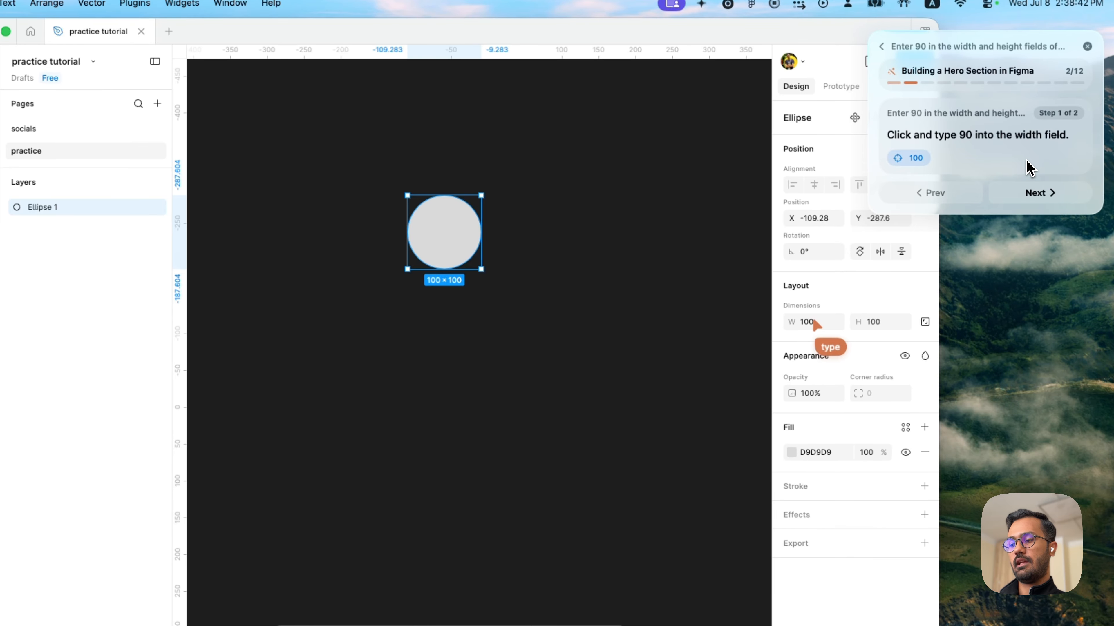
# - Set the ellipse's width and height to 90 and advance the guide to its next goal
pyautogui.click(815, 325)
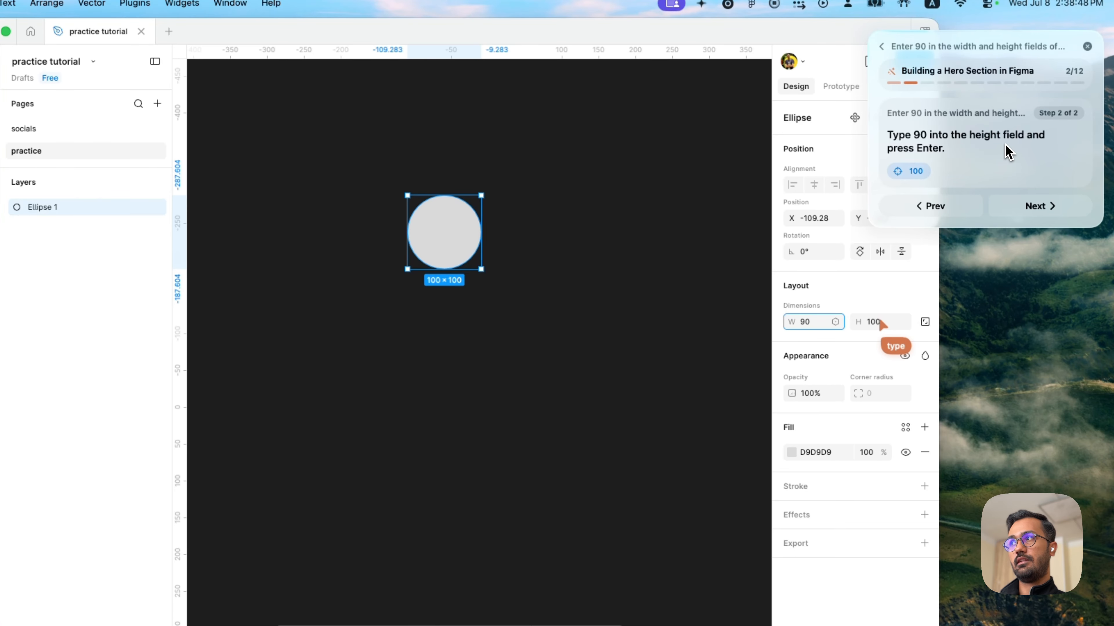
pyautogui.press('Tab')
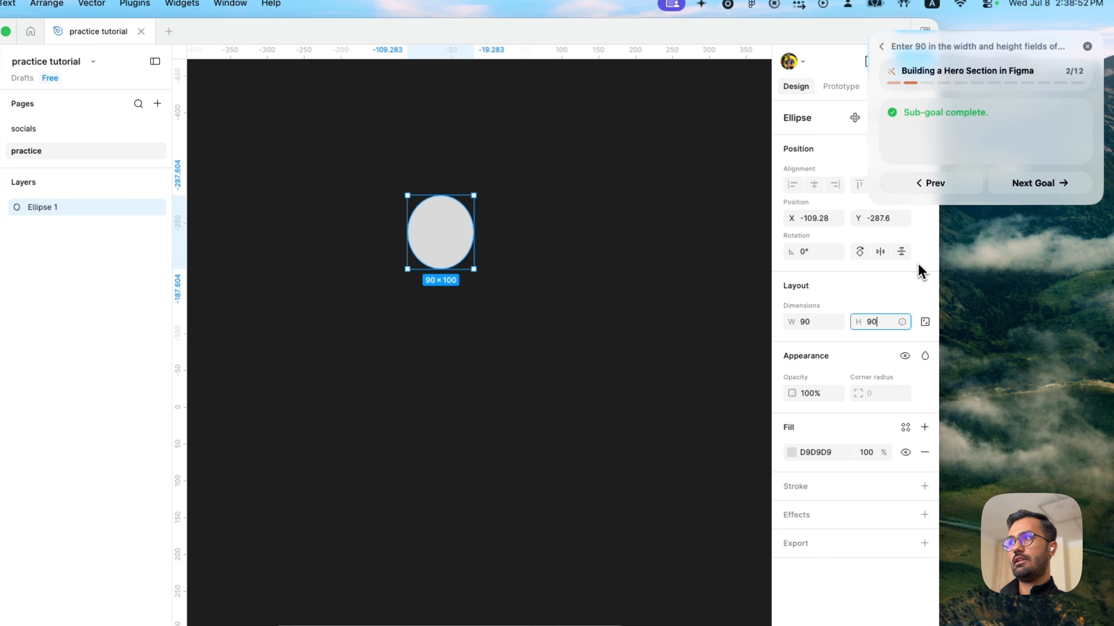
pyautogui.press('Return')
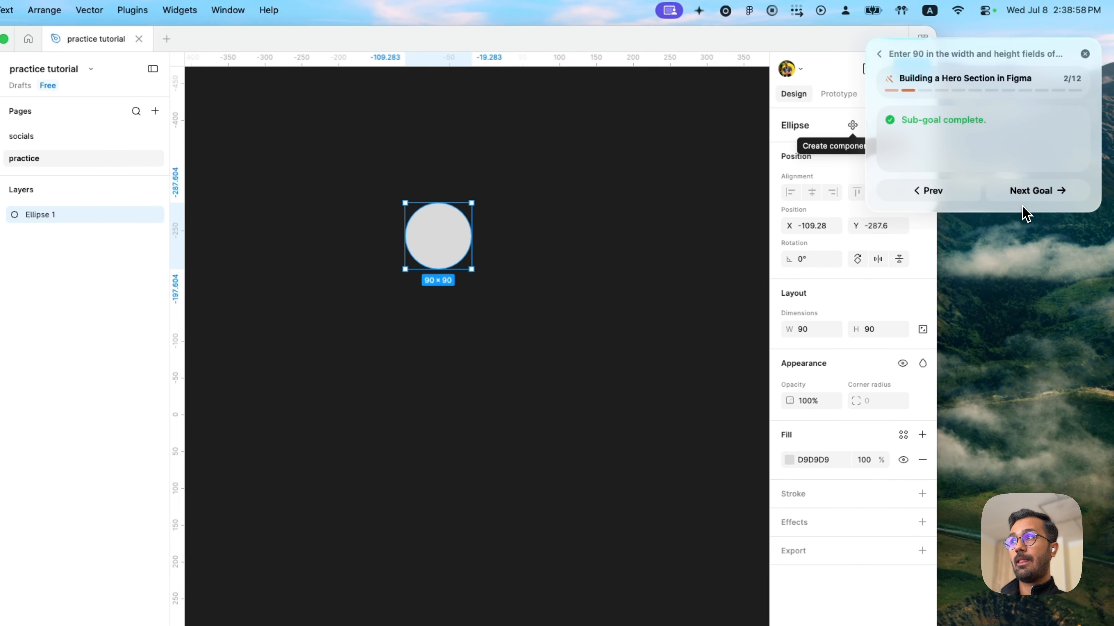
pyautogui.click(1018, 192)
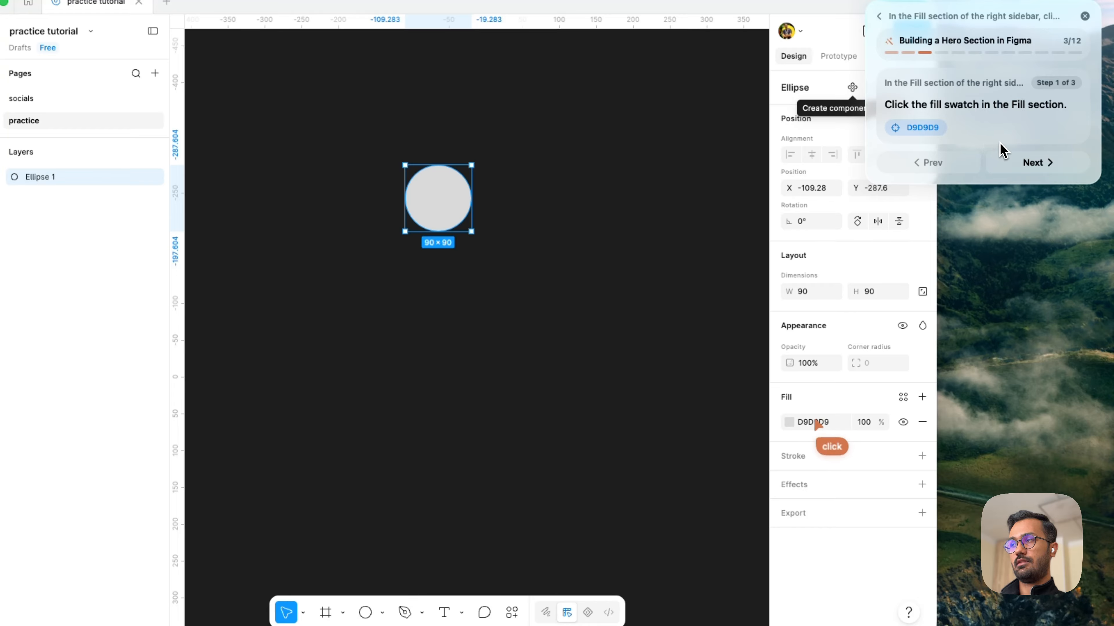
# - Switch the ellipse's fill to an image and upload IMG_2226.HEIC from the computer
pyautogui.click(823, 422)
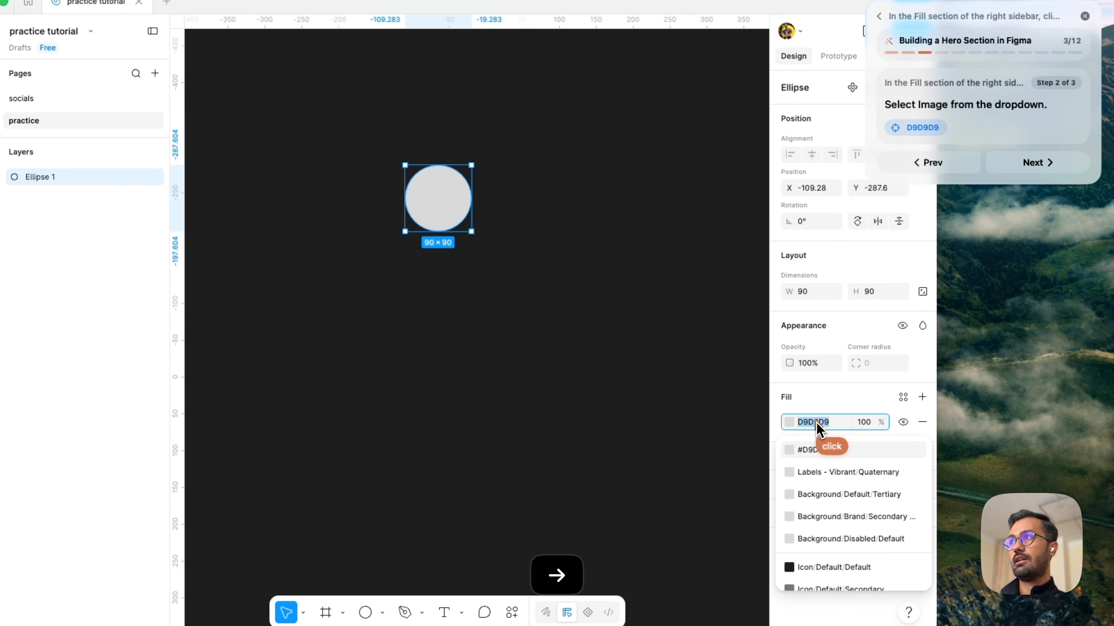
pyautogui.click(790, 423)
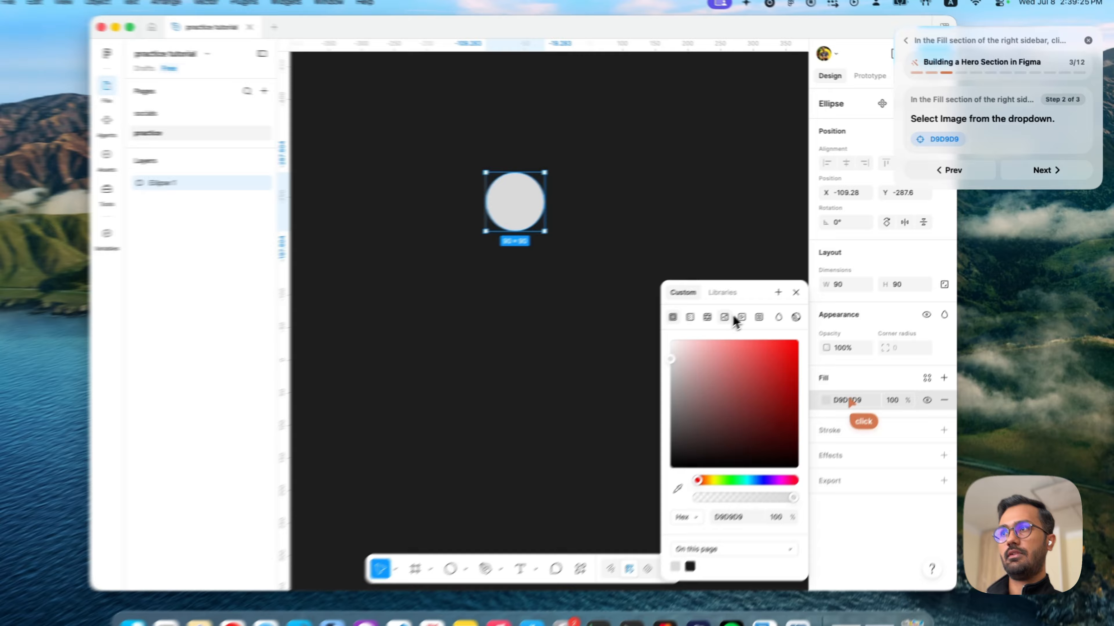
pyautogui.click(747, 305)
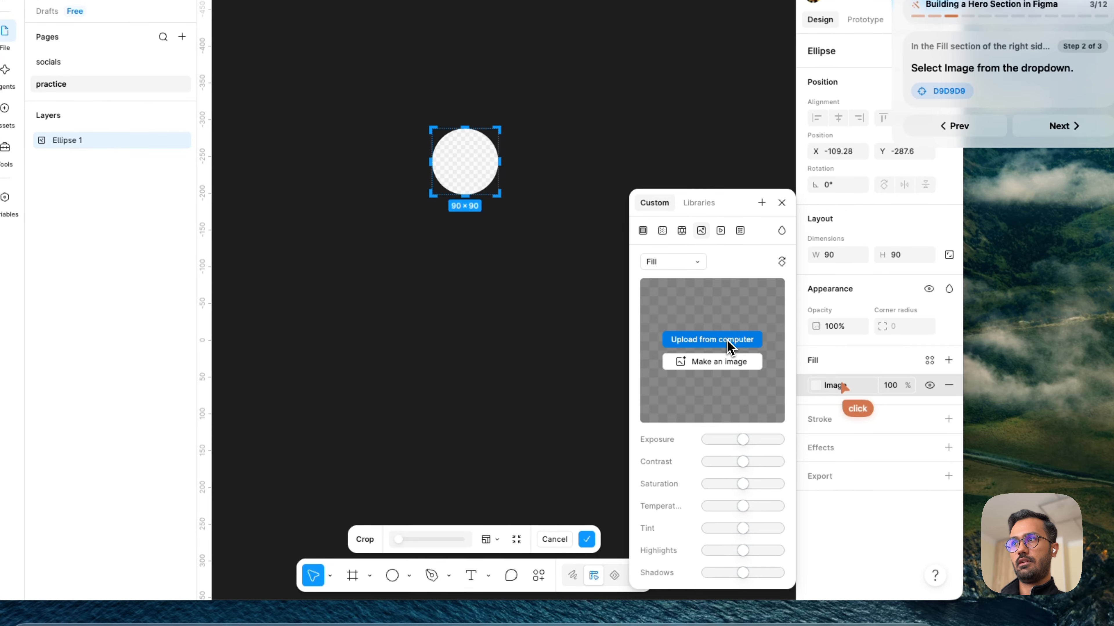
pyautogui.click(728, 341)
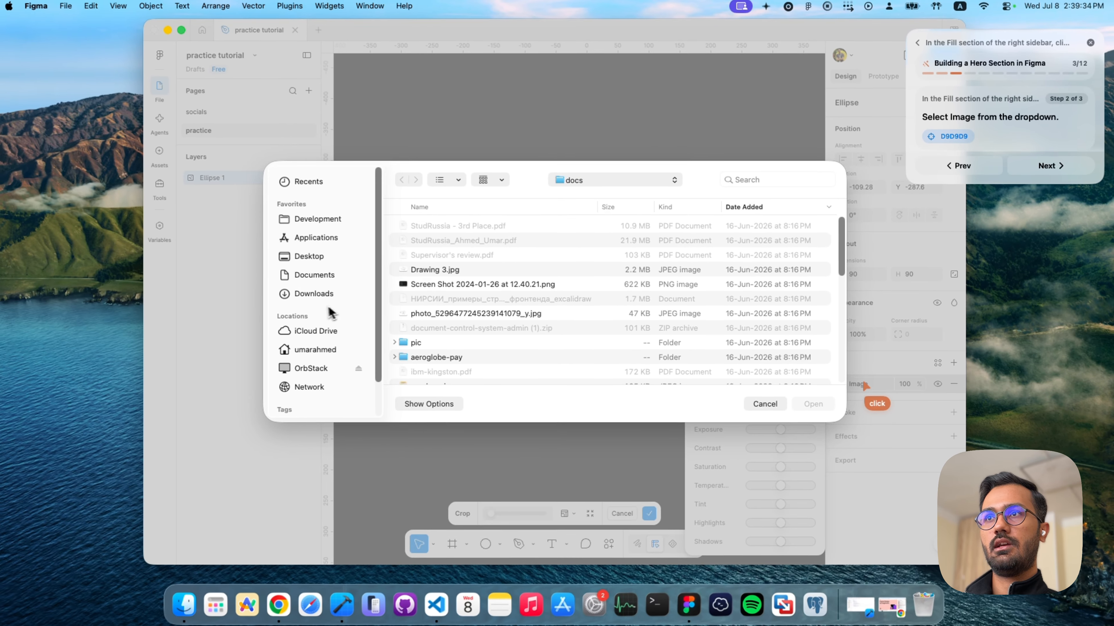
pyautogui.scroll(-10, 395, 312)
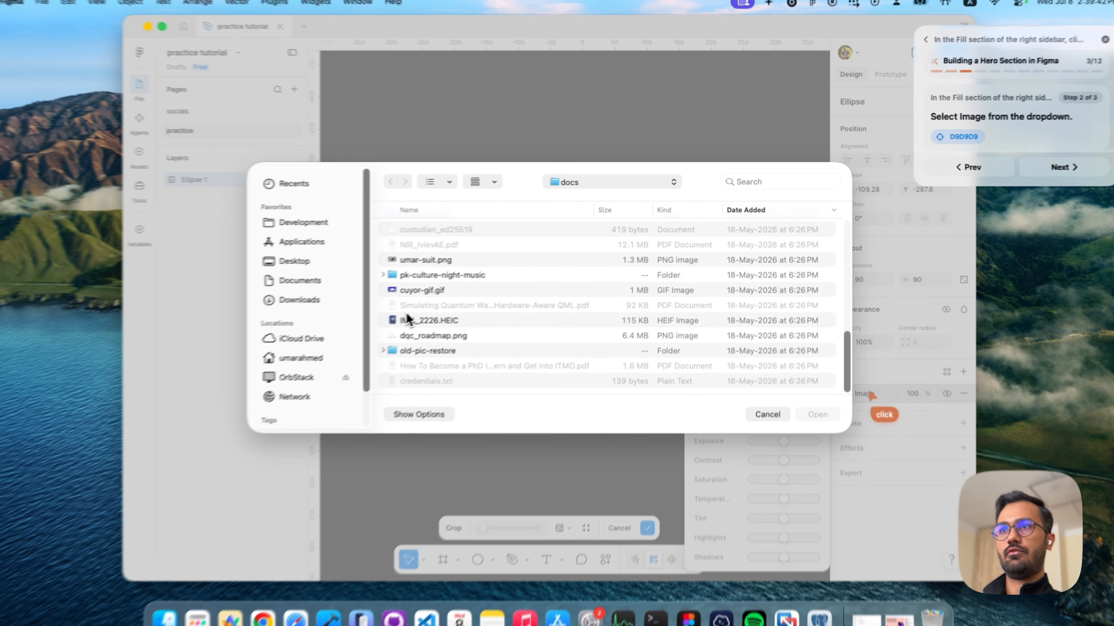
pyautogui.doubleClick(421, 314)
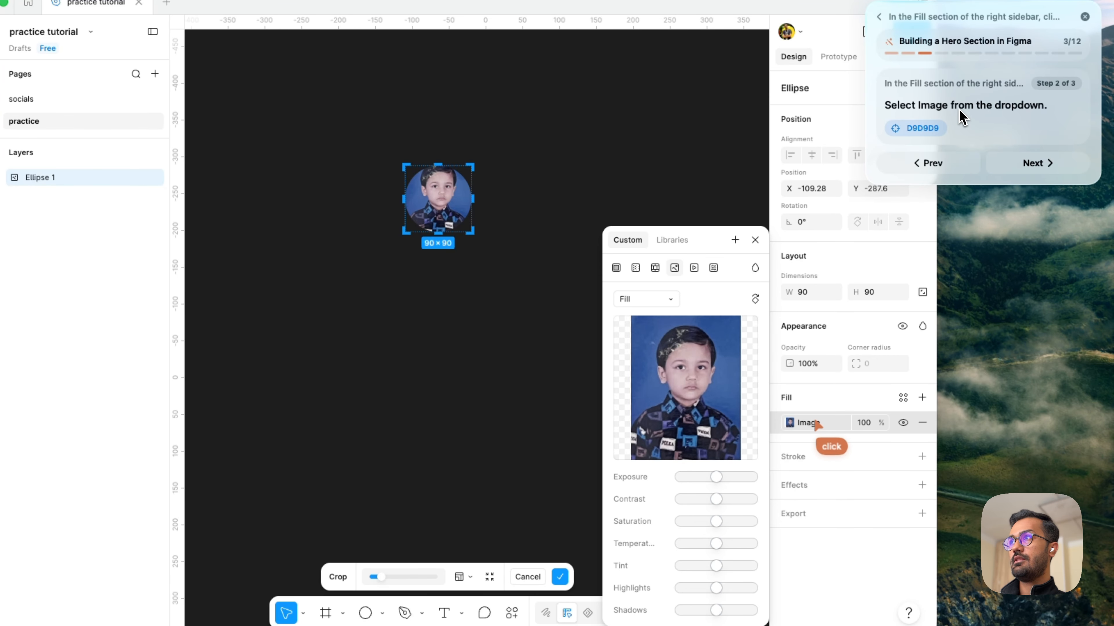
# - Advance the guide past its image selection and upload steps to the crop goal
pyautogui.press('Right')
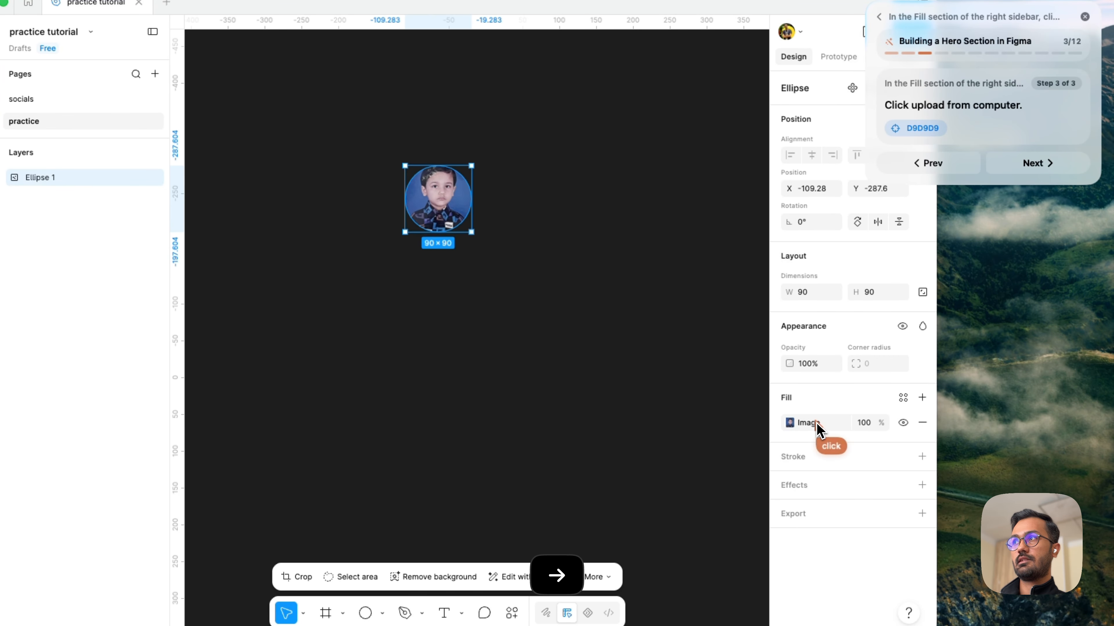
pyautogui.press('Right')
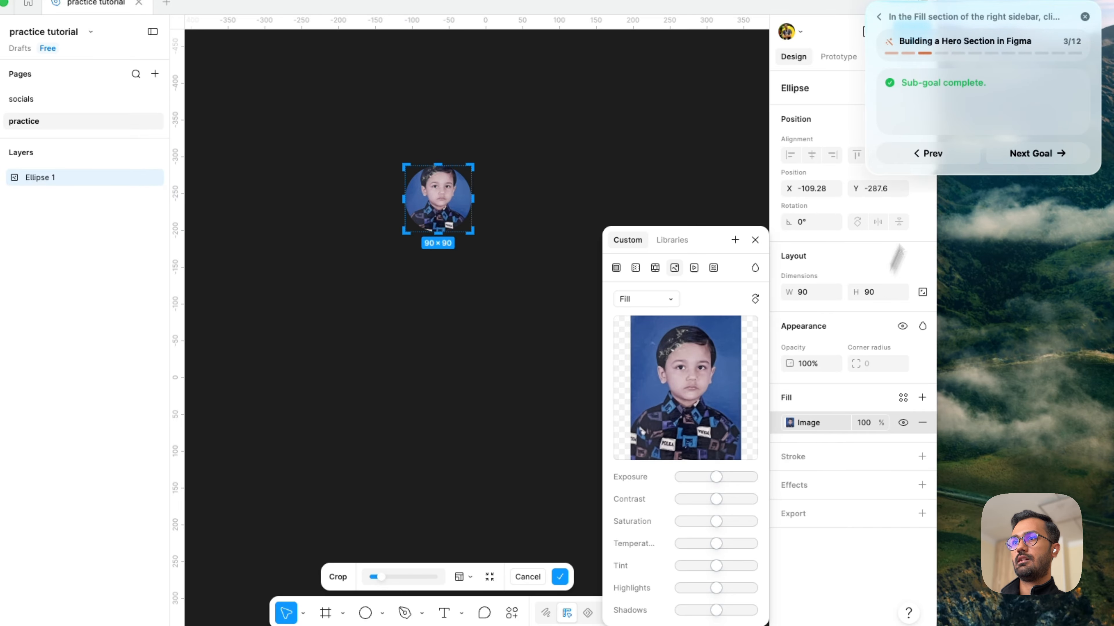
pyautogui.press('Right')
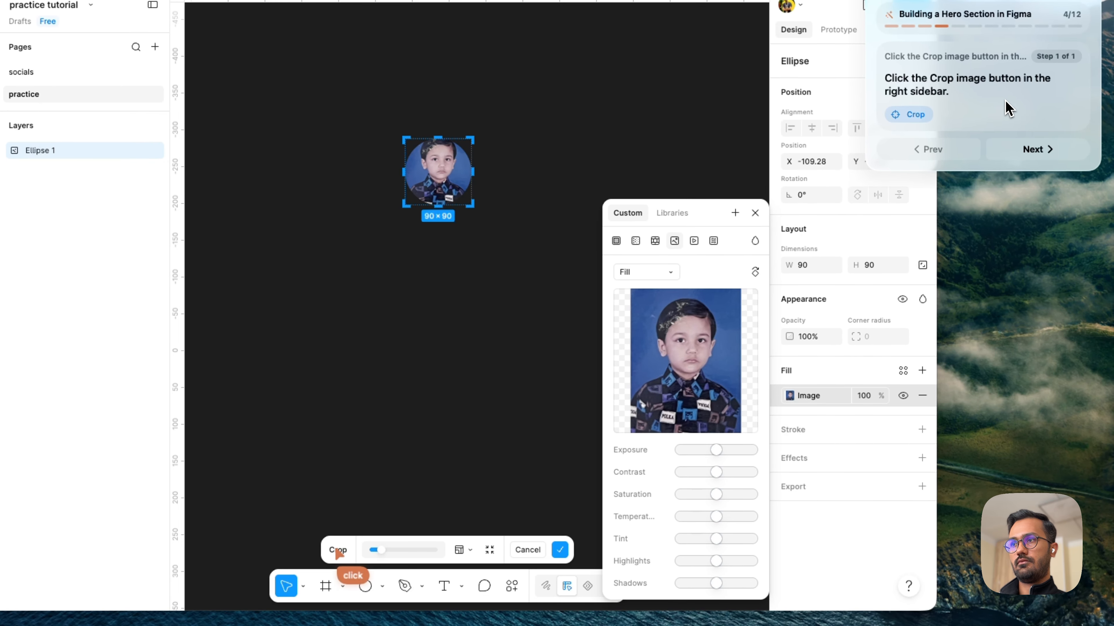
# - Apply the avatar image's crop, deselect the ellipse and advance the guide from the crop goal to the next goal
pyautogui.click(560, 550)
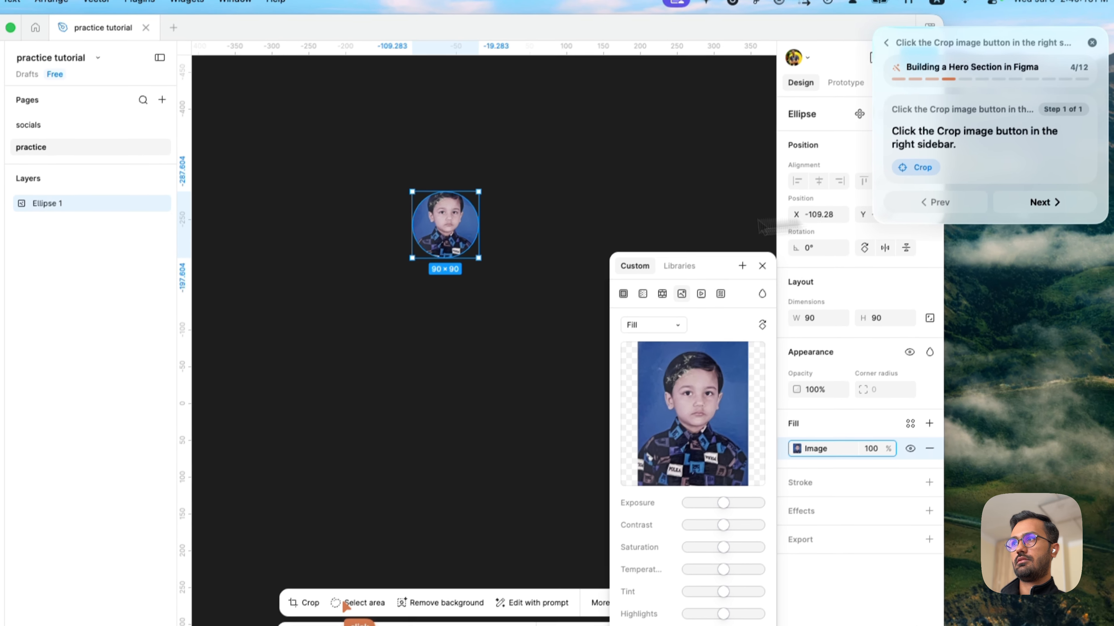
pyautogui.click(490, 391)
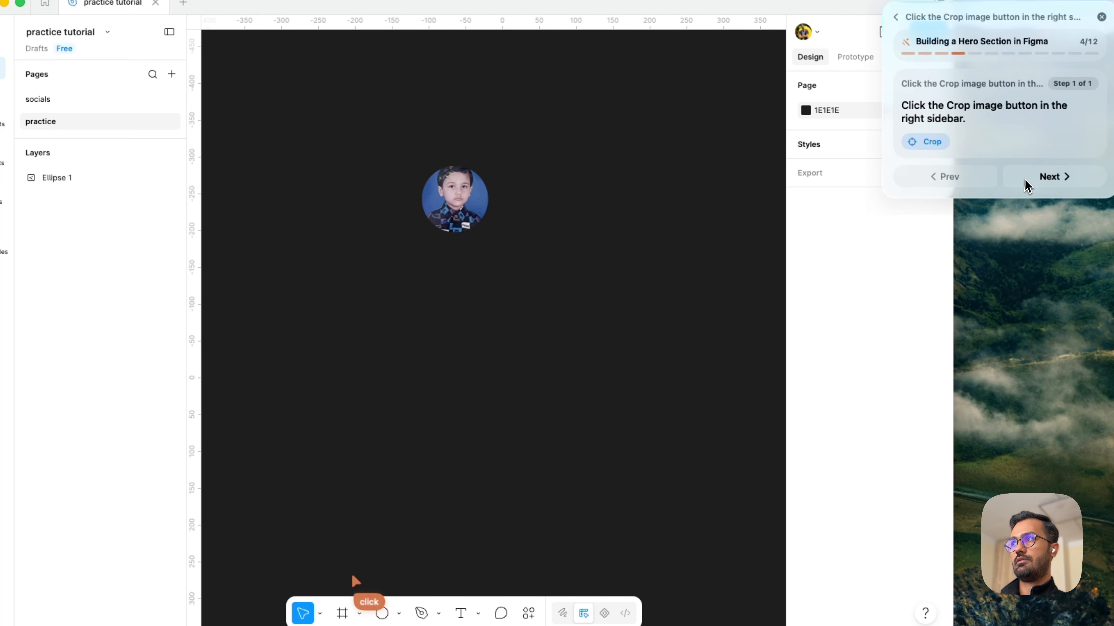
pyautogui.click(1027, 180)
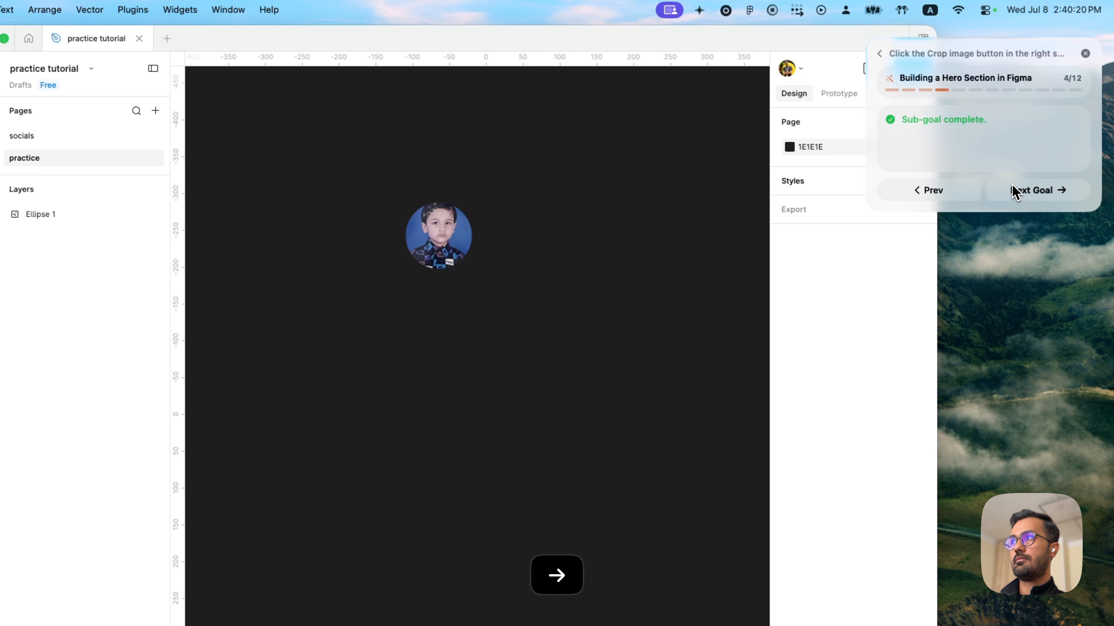
pyautogui.press('Left')
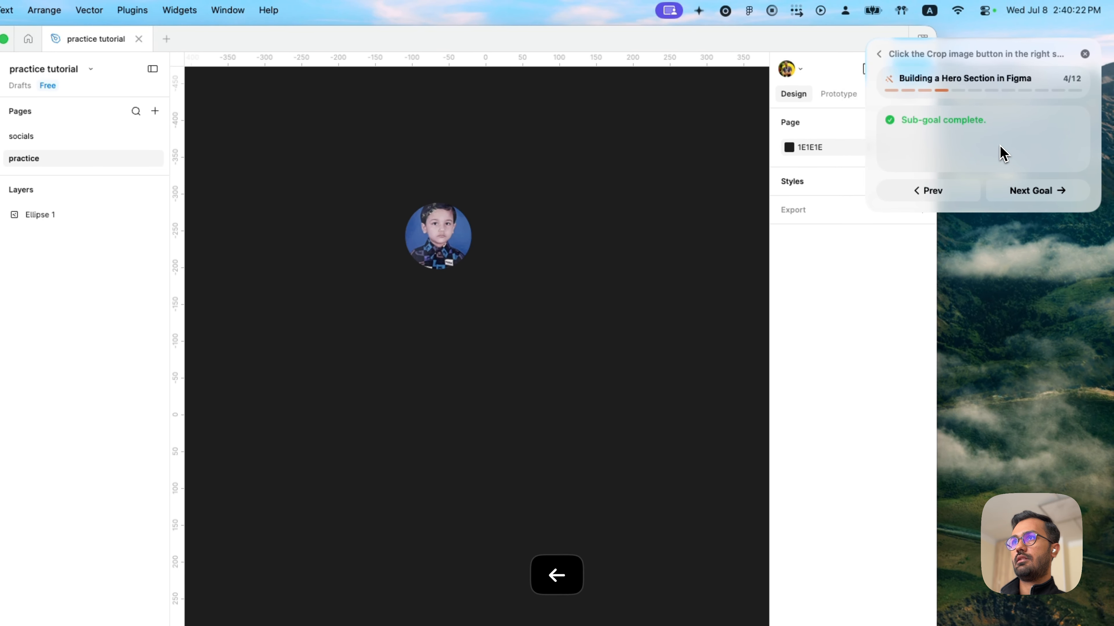
pyautogui.press('Right')
pyautogui.click(1021, 188)
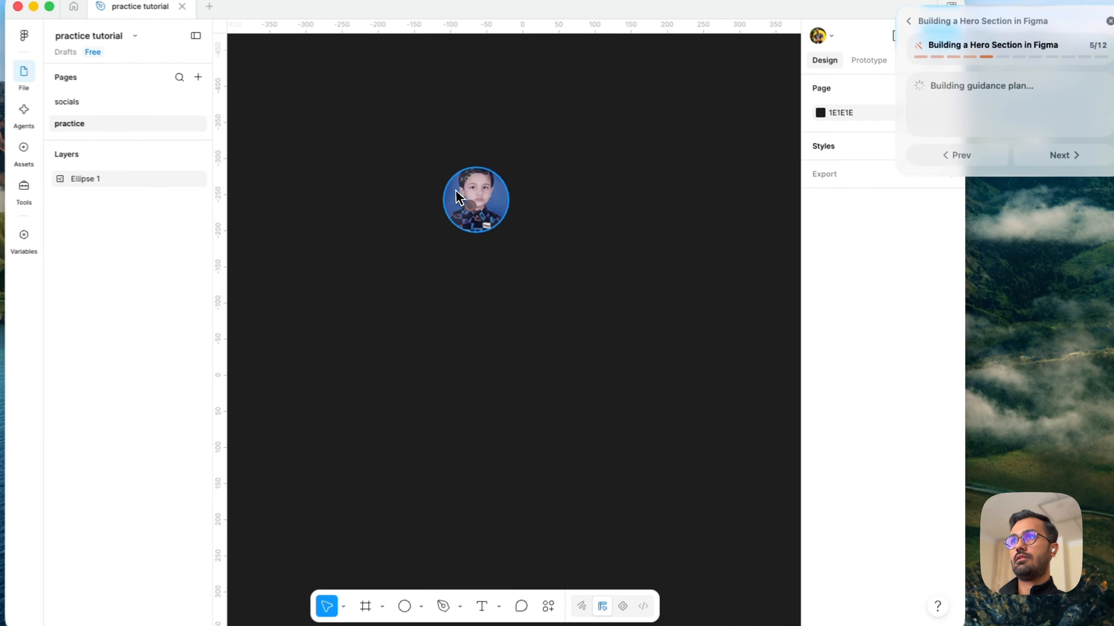
# - Place a text layer reading "Text" on the canvas below the avatar and advance the guide to its name-entry step
pyautogui.click(556, 211)
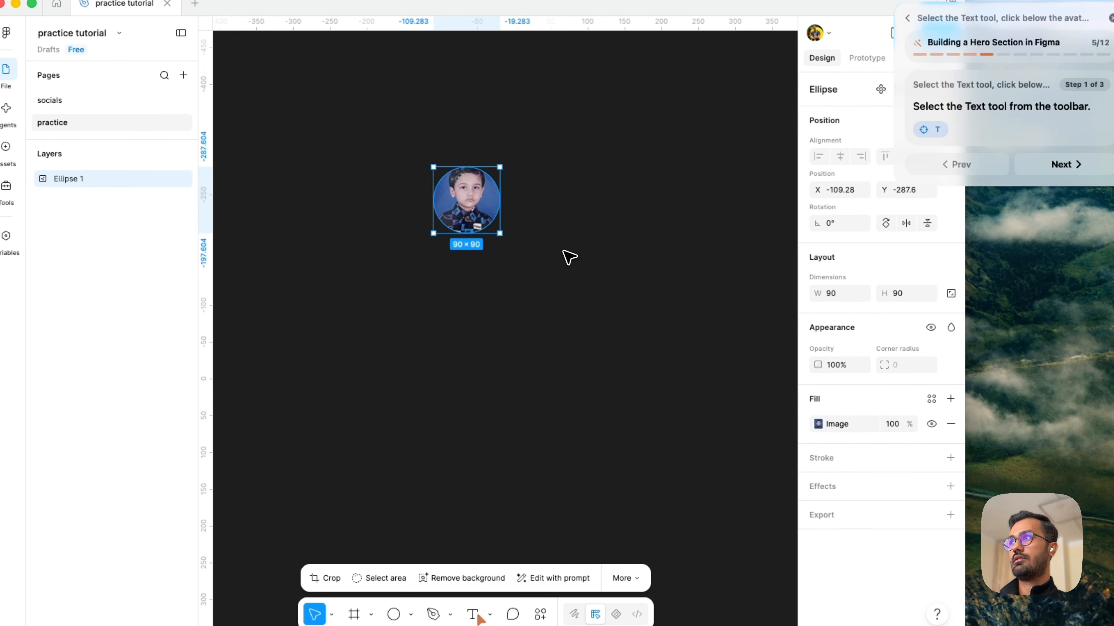
pyautogui.click(572, 257)
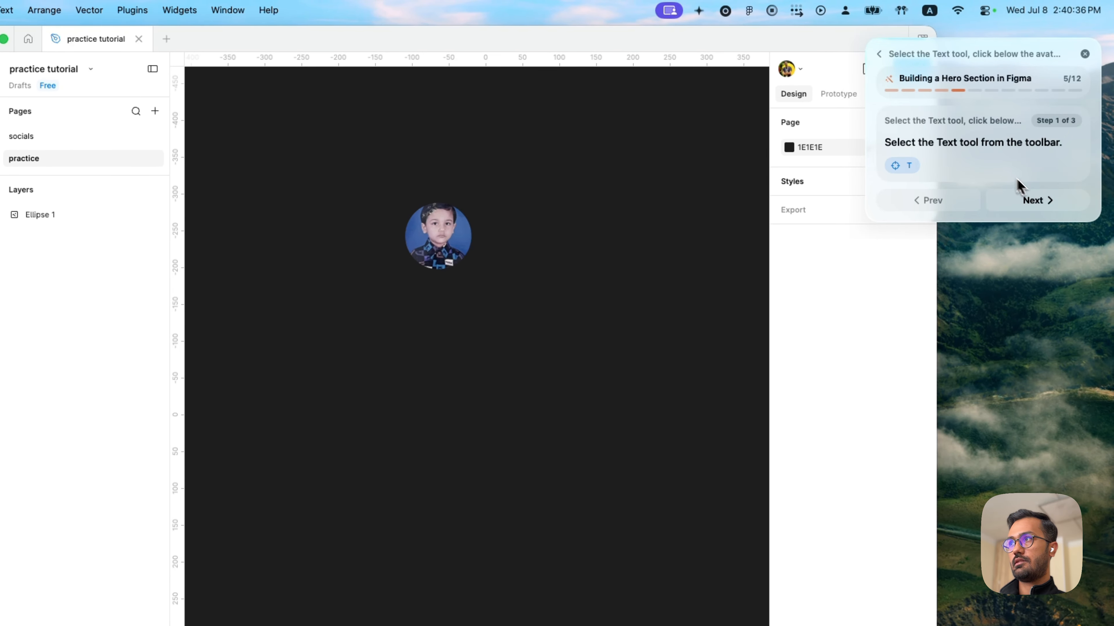
pyautogui.click(1037, 201)
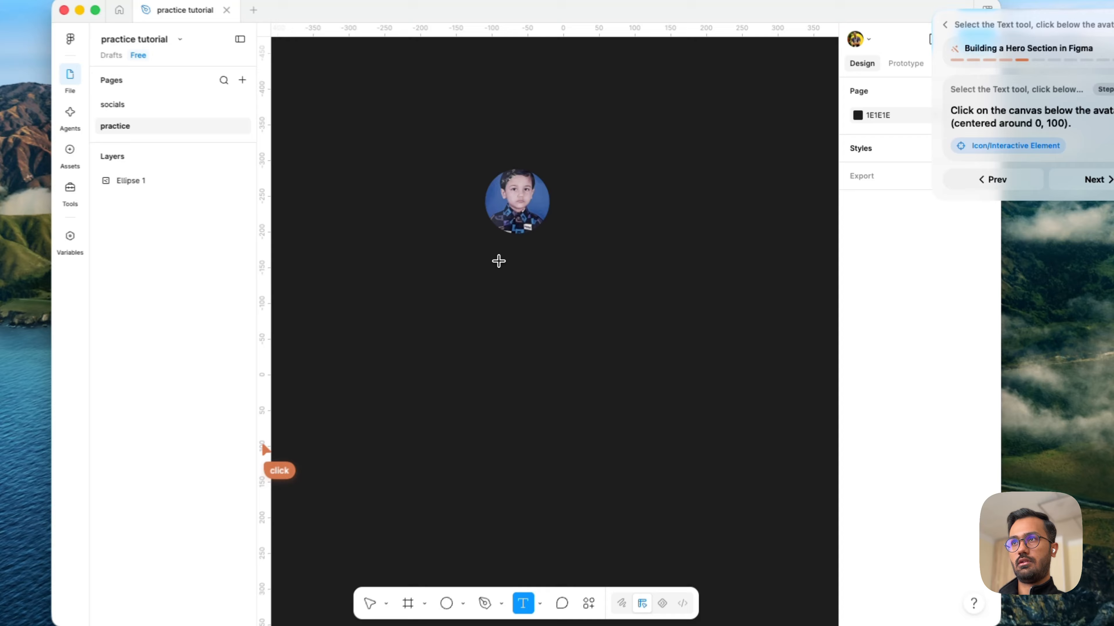
pyautogui.click(535, 249)
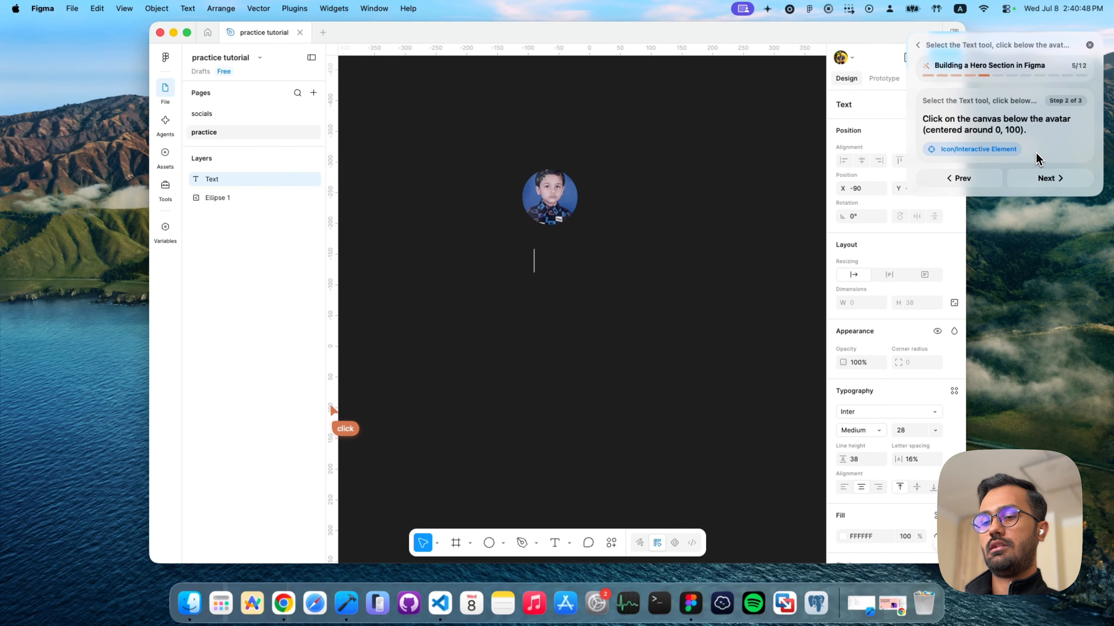
pyautogui.write('Tes')
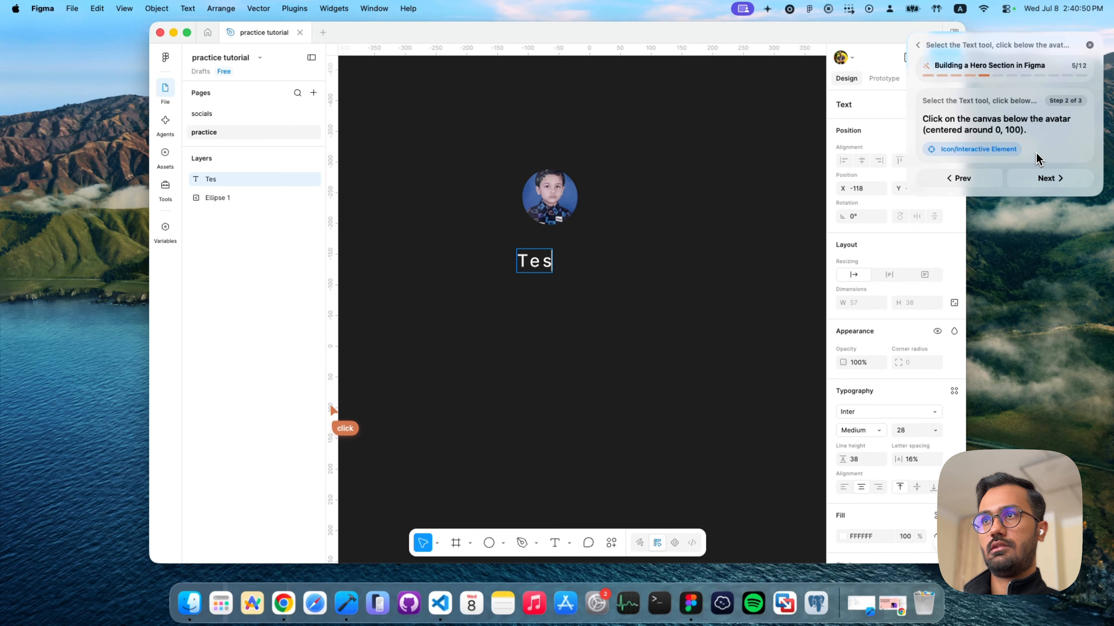
pyautogui.press('BackSpace')
pyautogui.write('xt')
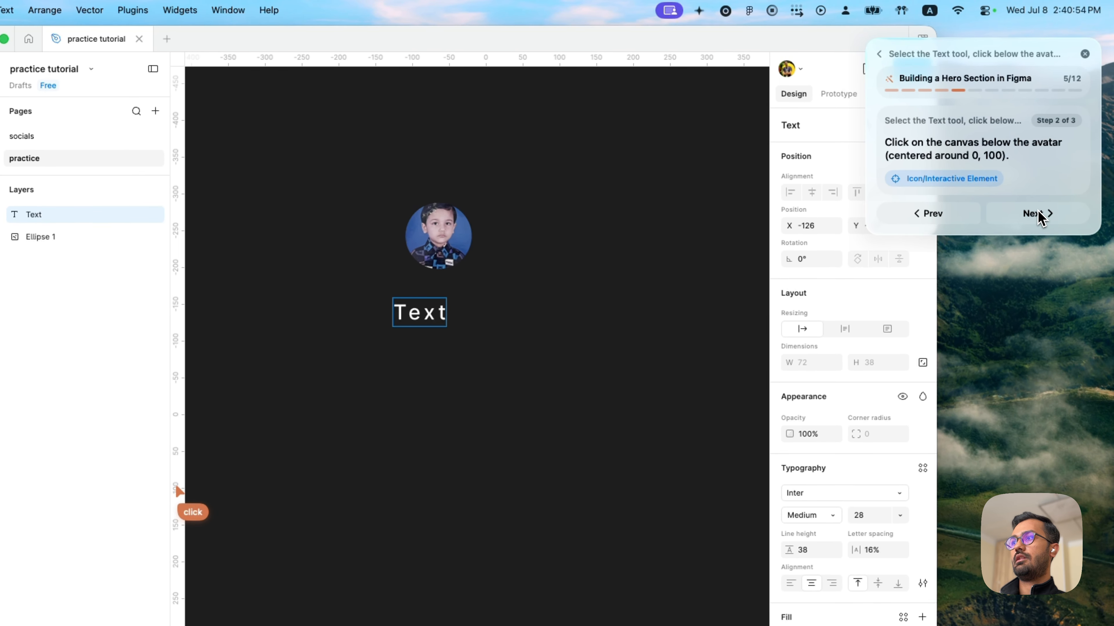
pyautogui.click(1053, 179)
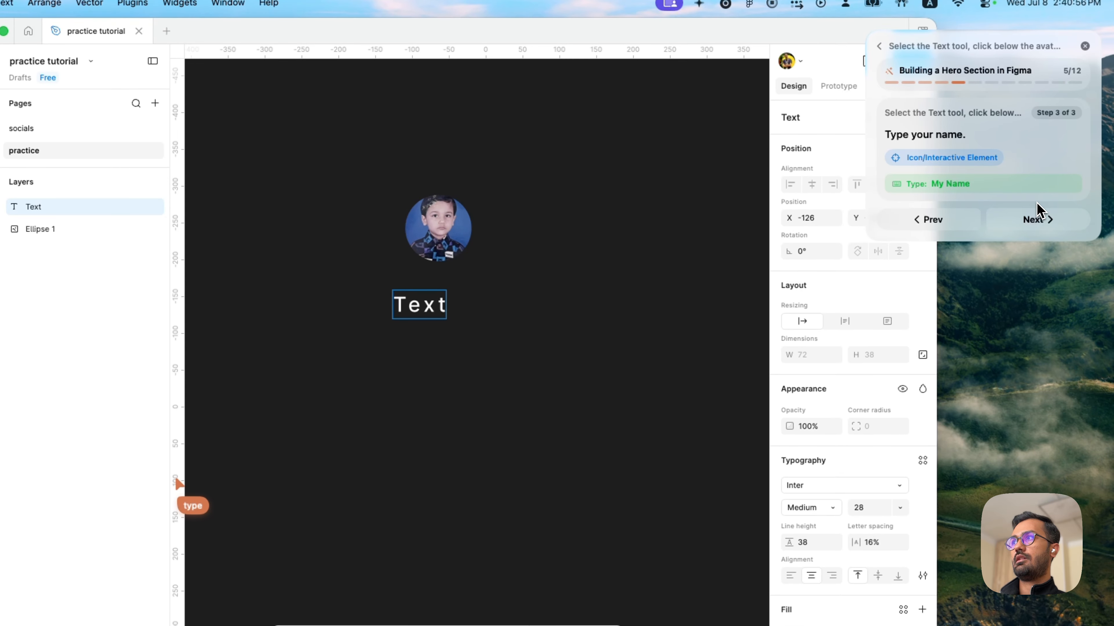
# - Replace the placeholder text below the avatar with "My Name" and then with the person's full name
pyautogui.press('super+a')
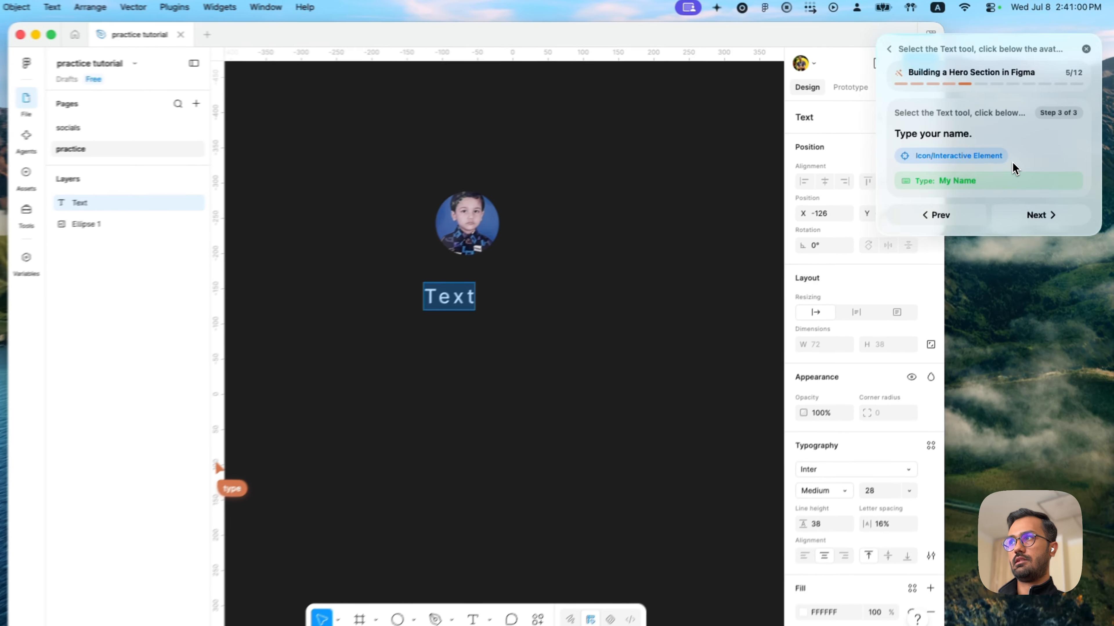
pyautogui.write('My Name')
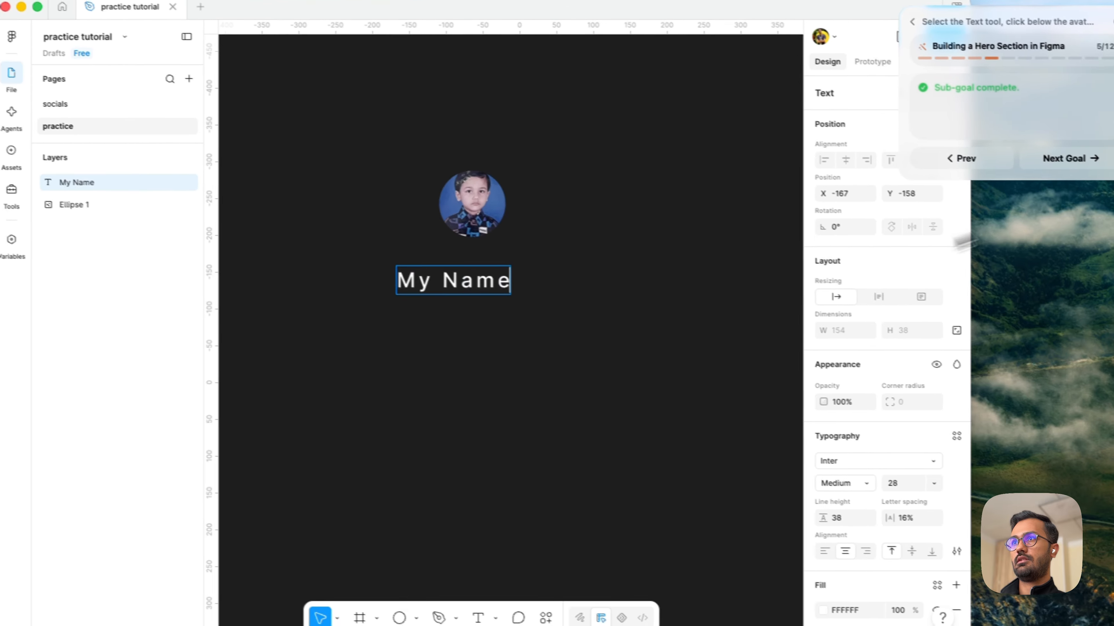
pyautogui.press('super+a')
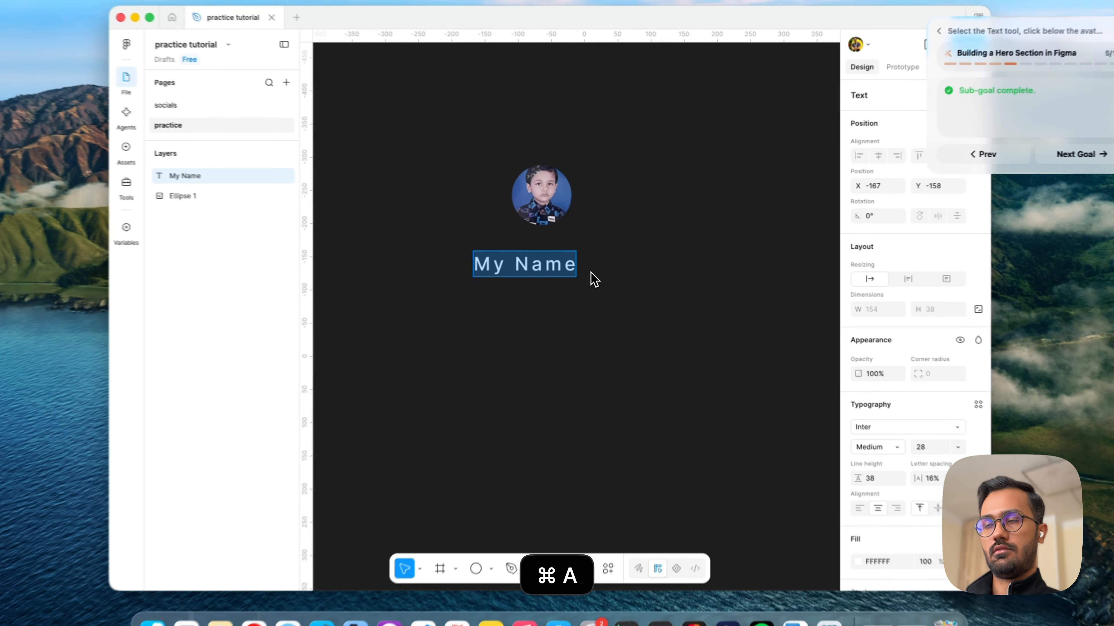
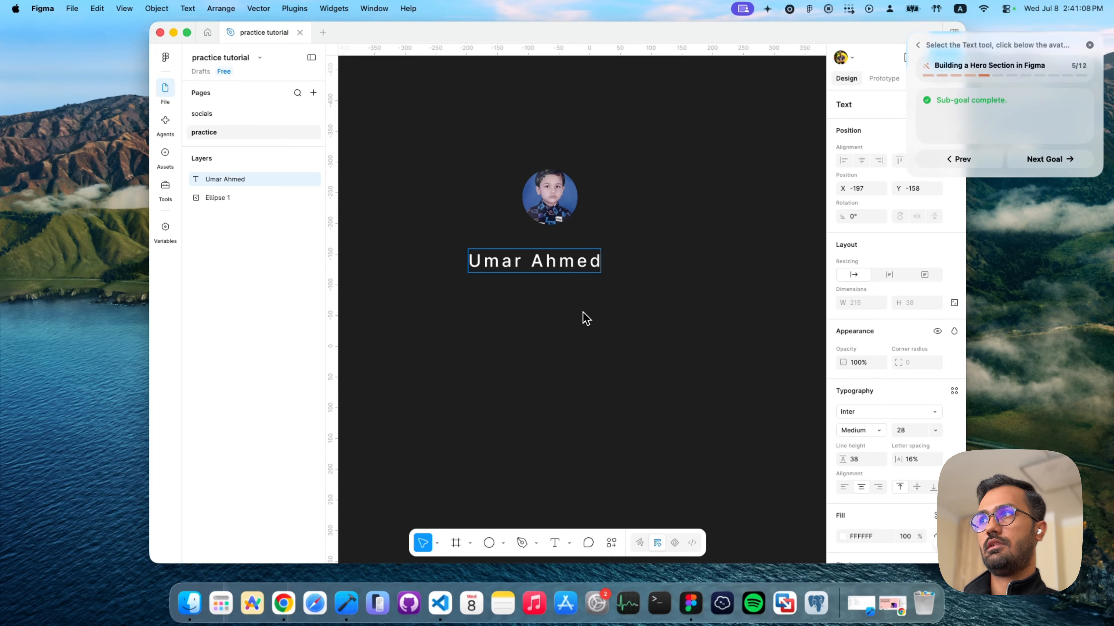
# - Move the name text to about X -109.3, Y -173.09, flush with the avatar's left edge, and advance the guide to its next goal
pyautogui.press('Escape')
pyautogui.moveTo(516, 263); pyautogui.dragTo(588, 258)
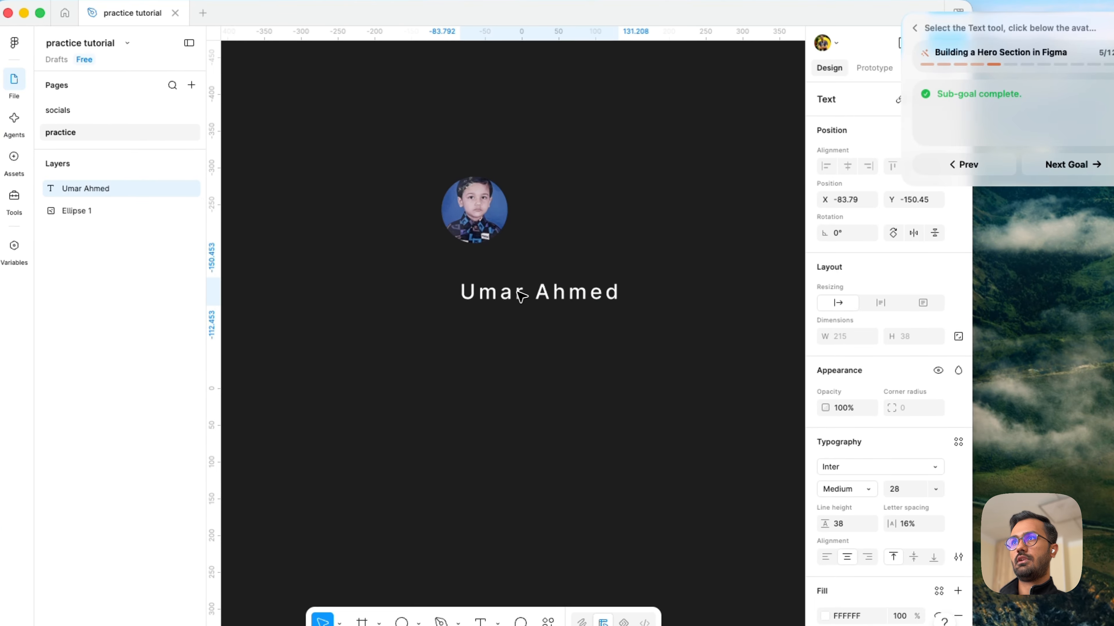
pyautogui.moveTo(521, 284); pyautogui.dragTo(499, 279)
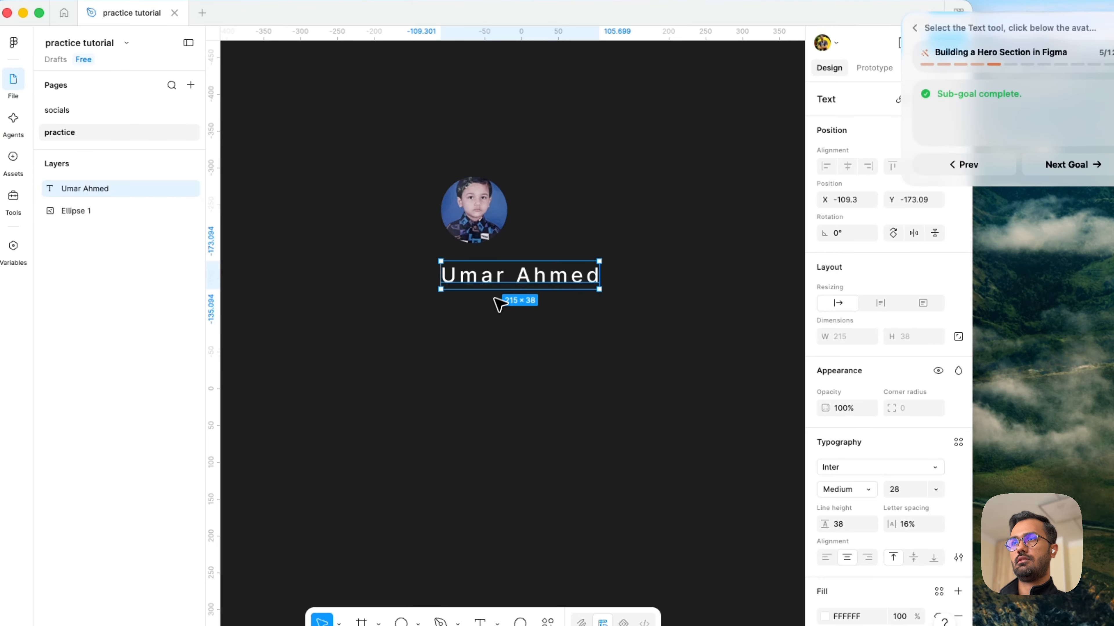
pyautogui.hscroll(2, 494, 317)
pyautogui.hscroll(2, 494, 317)
pyautogui.click(482, 338)
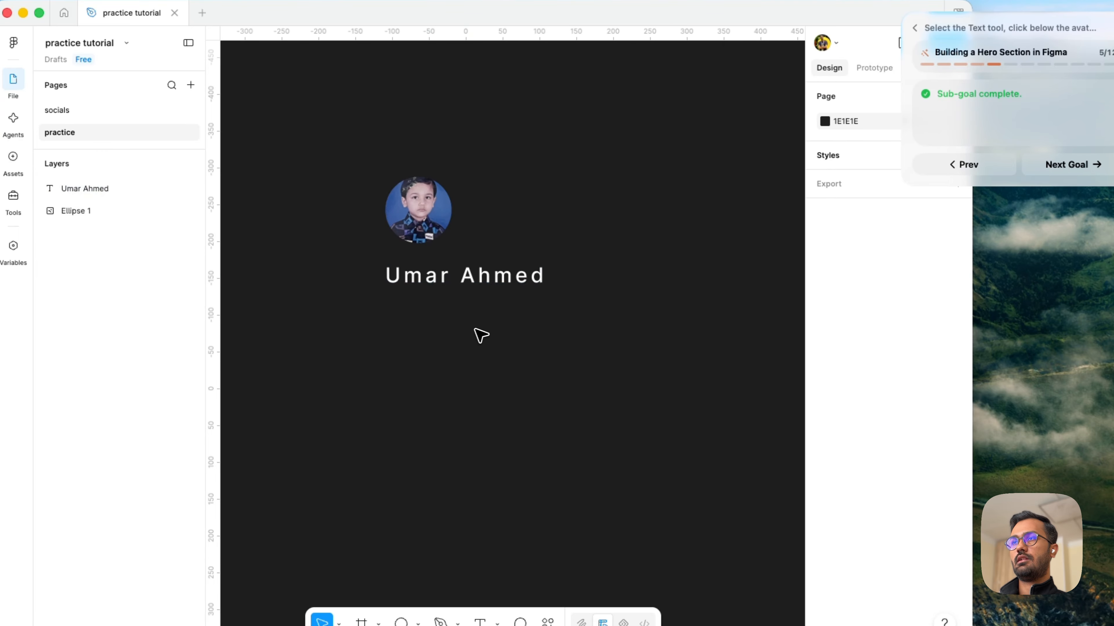
pyautogui.click(482, 287)
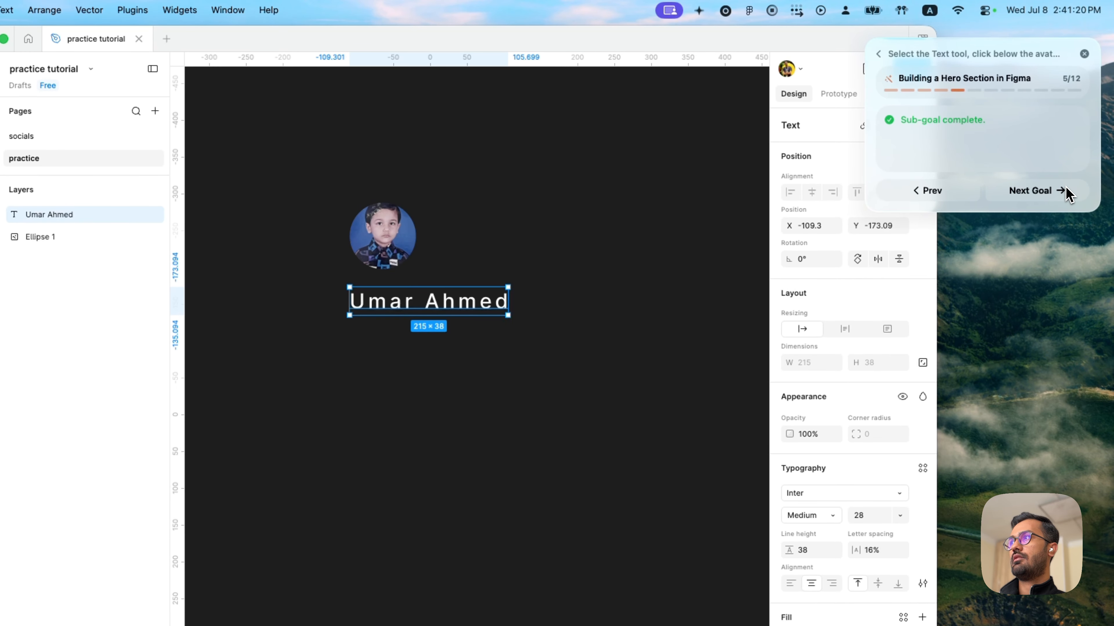
pyautogui.click(1057, 189)
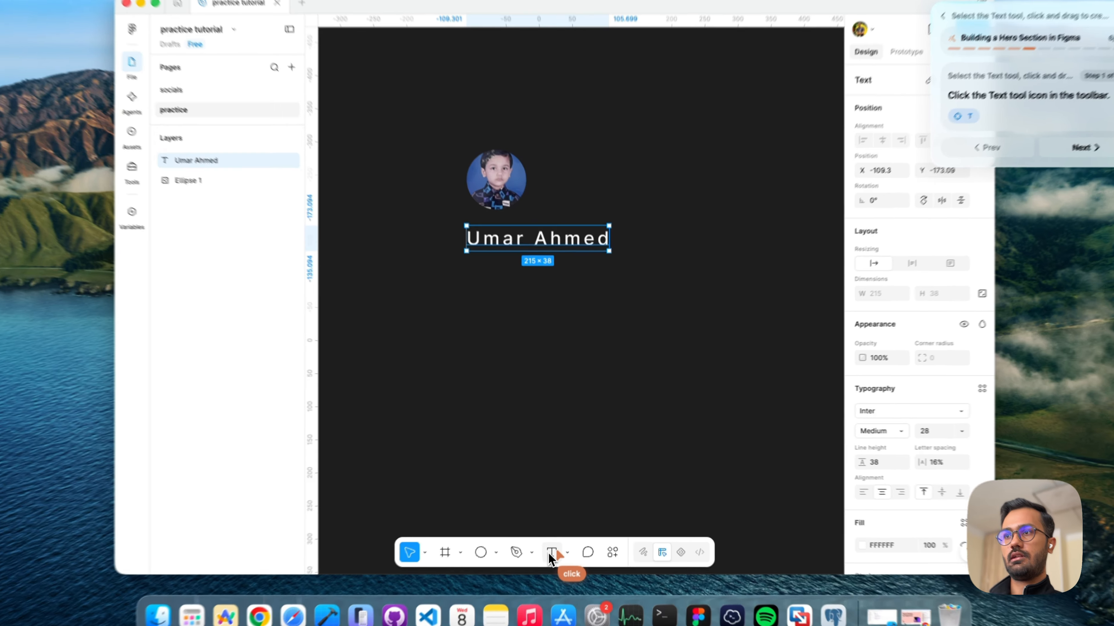
# - Add a text layer reading "Desc" below the name and align it with the name at about X -109.31, Y -93.77
pyautogui.click(554, 543)
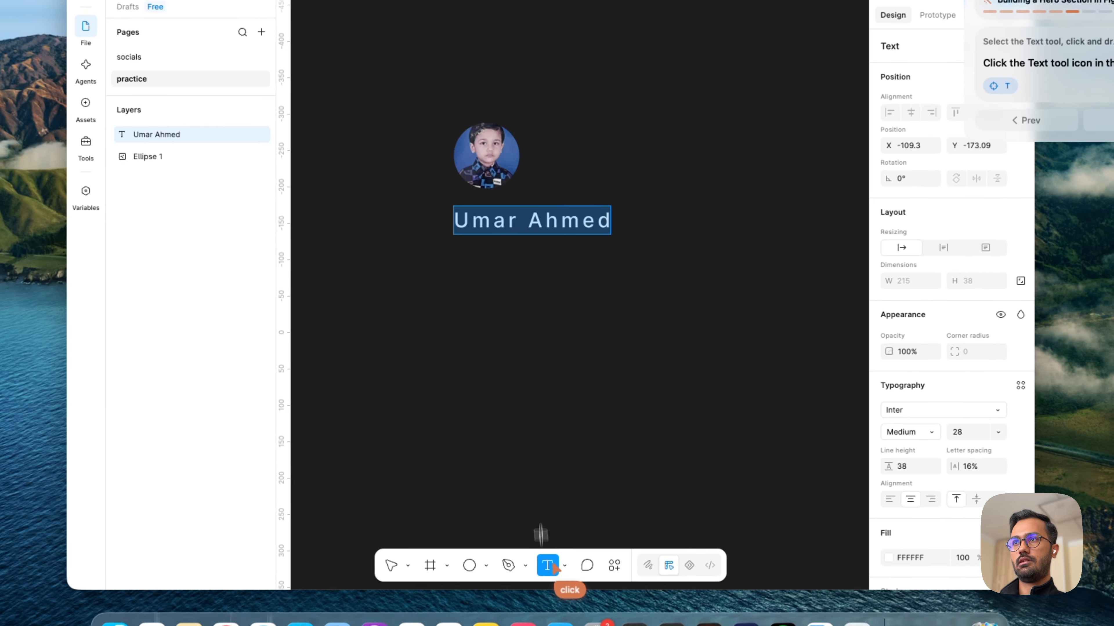
pyautogui.click(457, 273)
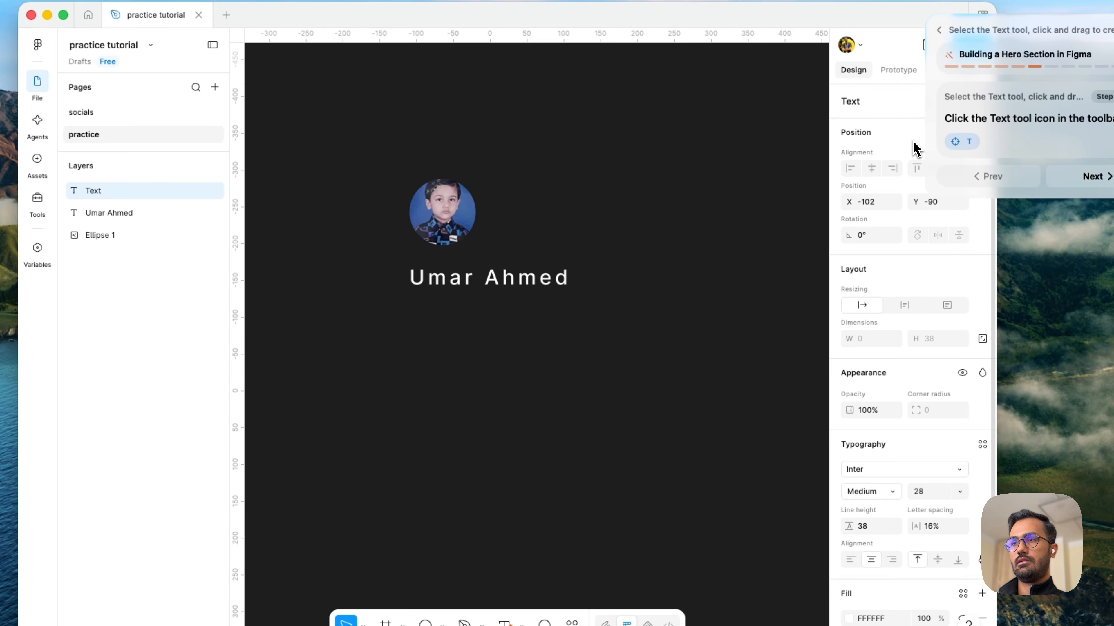
pyautogui.write('Desc')
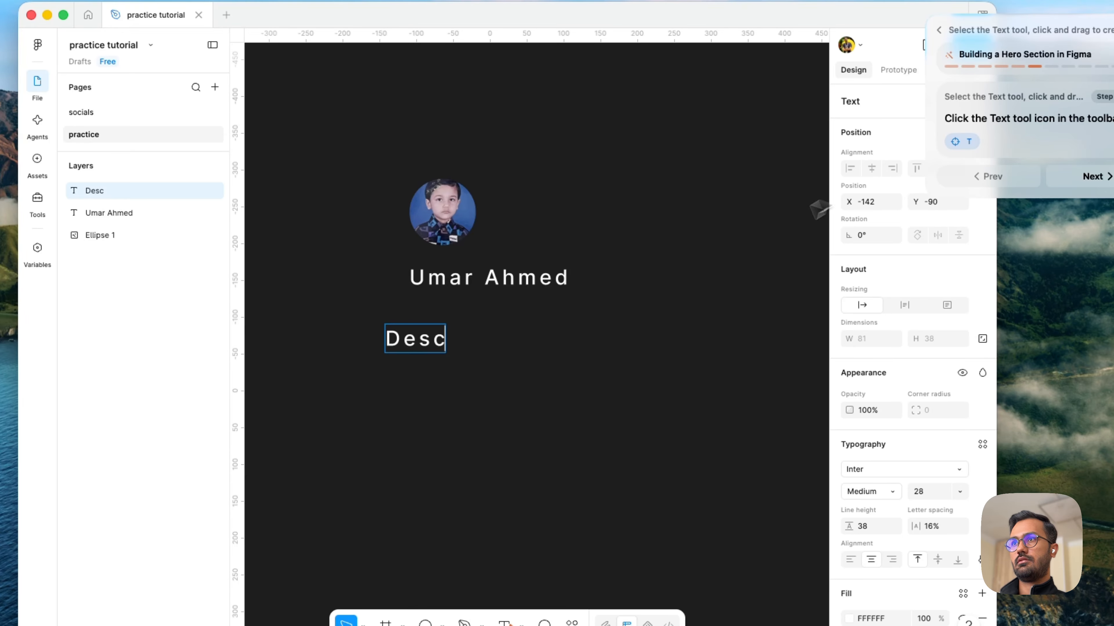
pyautogui.press('Escape')
pyautogui.moveTo(396, 341); pyautogui.dragTo(421, 339)
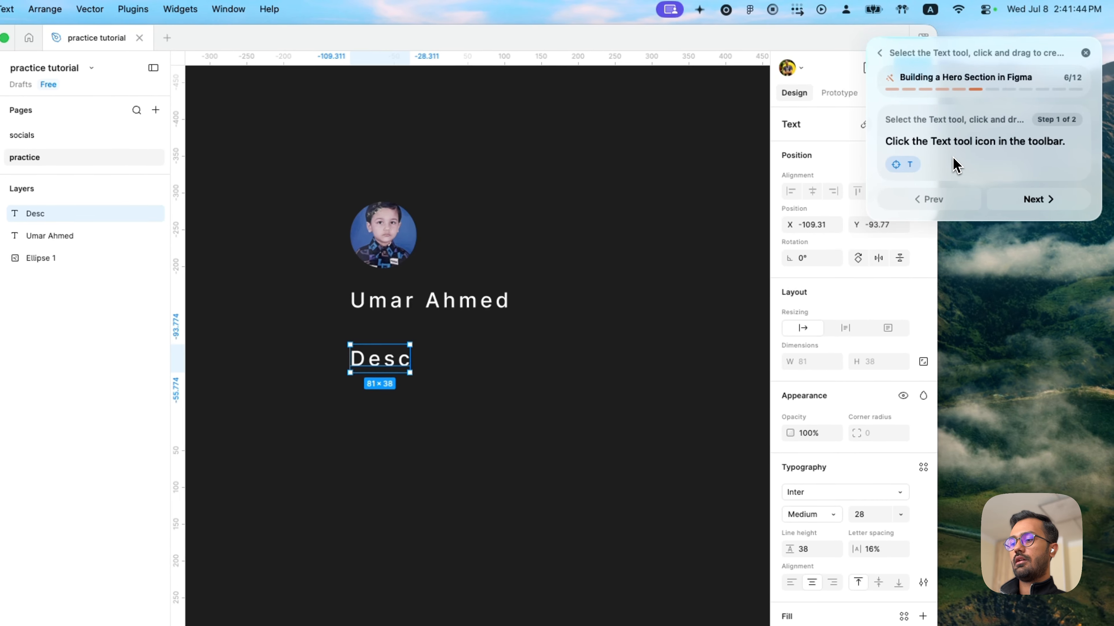
# - Advance the guide through its text-box steps to insert a "Software Engineer" text layer at X -135, Y -257
pyautogui.press('Right')
pyautogui.click(500, 624)
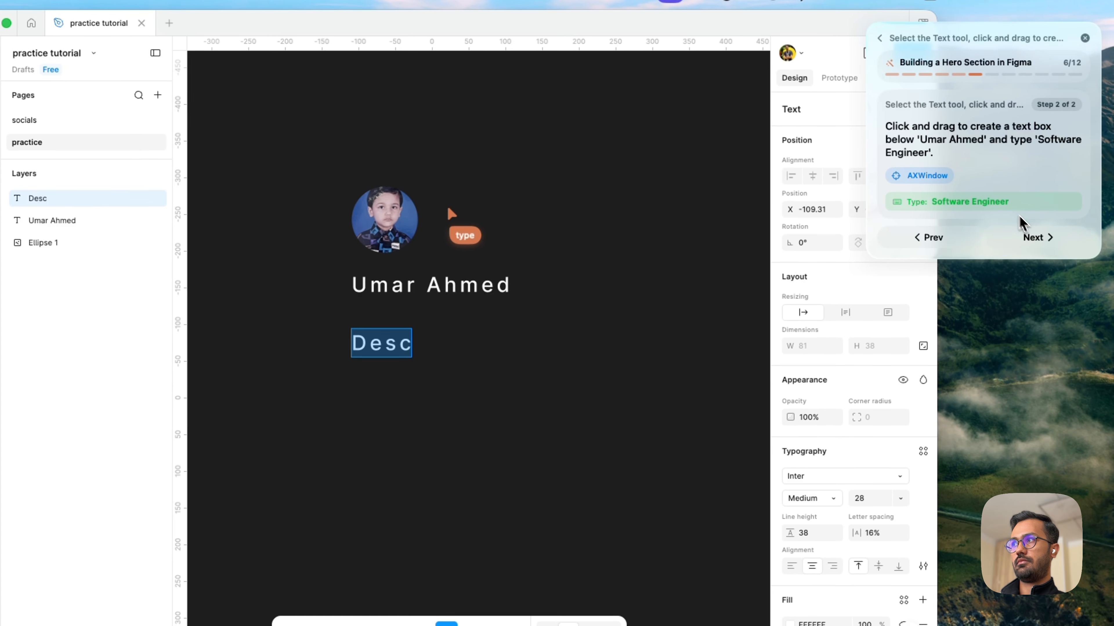
pyautogui.click(1042, 212)
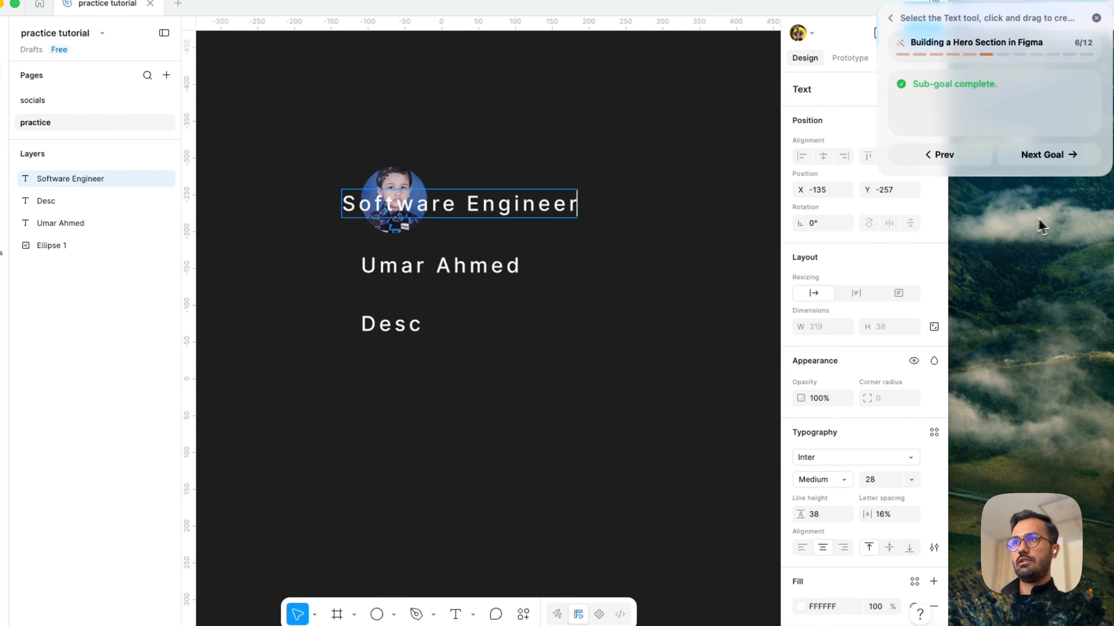
# - Move the "Software Engineer" text below the name to about X -109.49, Y -88.04, and delete the "Desc" layer
pyautogui.moveTo(433, 213); pyautogui.dragTo(442, 340)
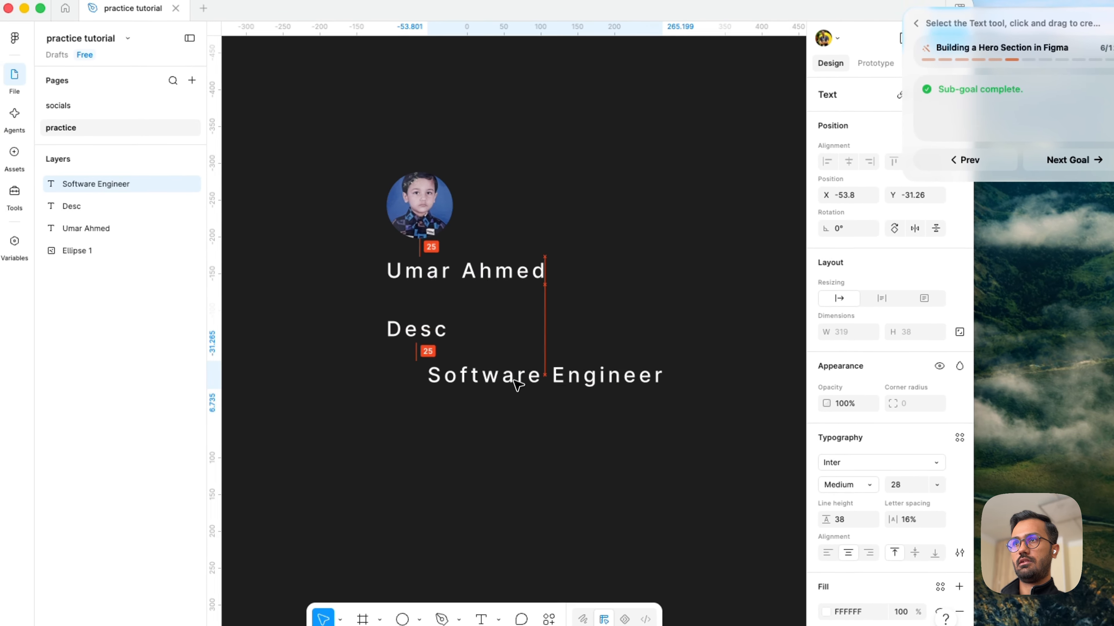
pyautogui.click(435, 329)
pyautogui.press('BackSpace')
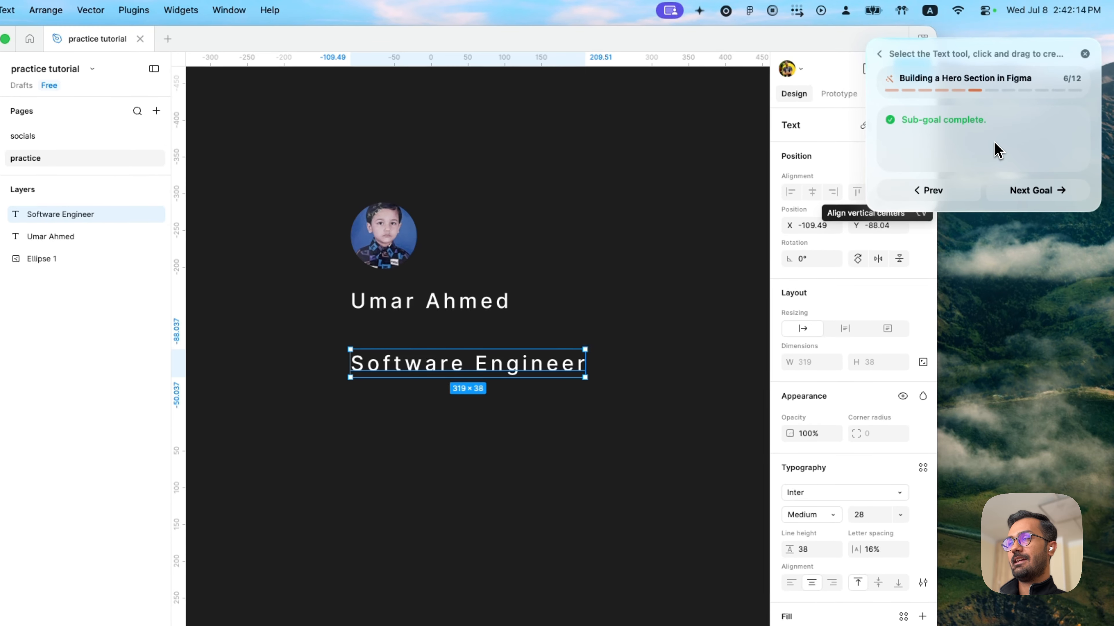
# - Advance the guide past its layer-alignment goal to the goal for styling the name text
pyautogui.press('Right')
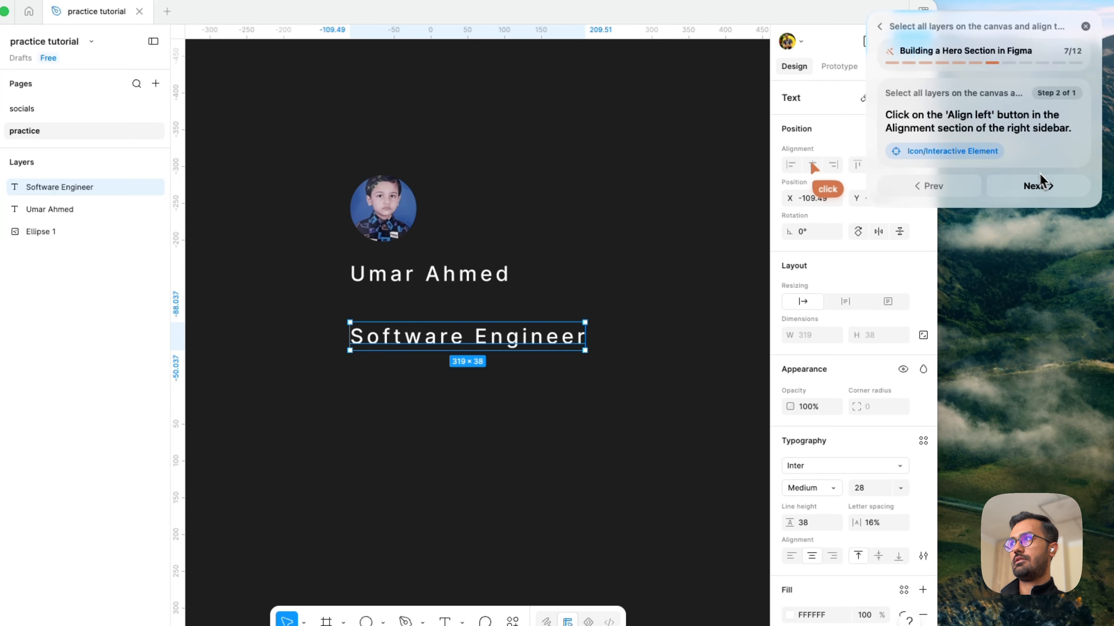
pyautogui.click(1041, 184)
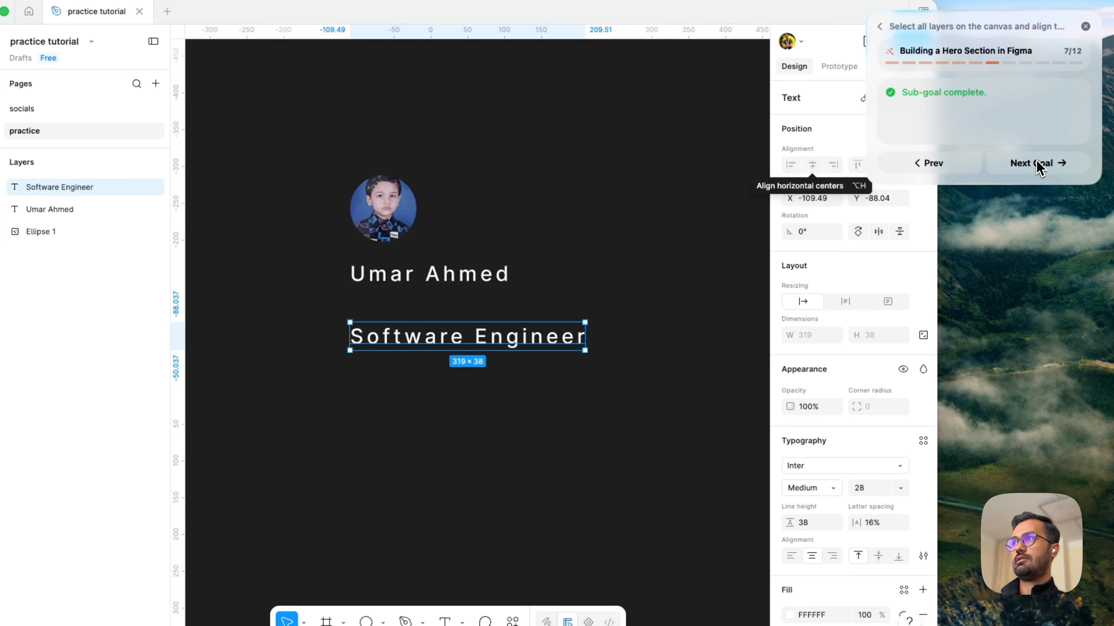
pyautogui.click(1040, 167)
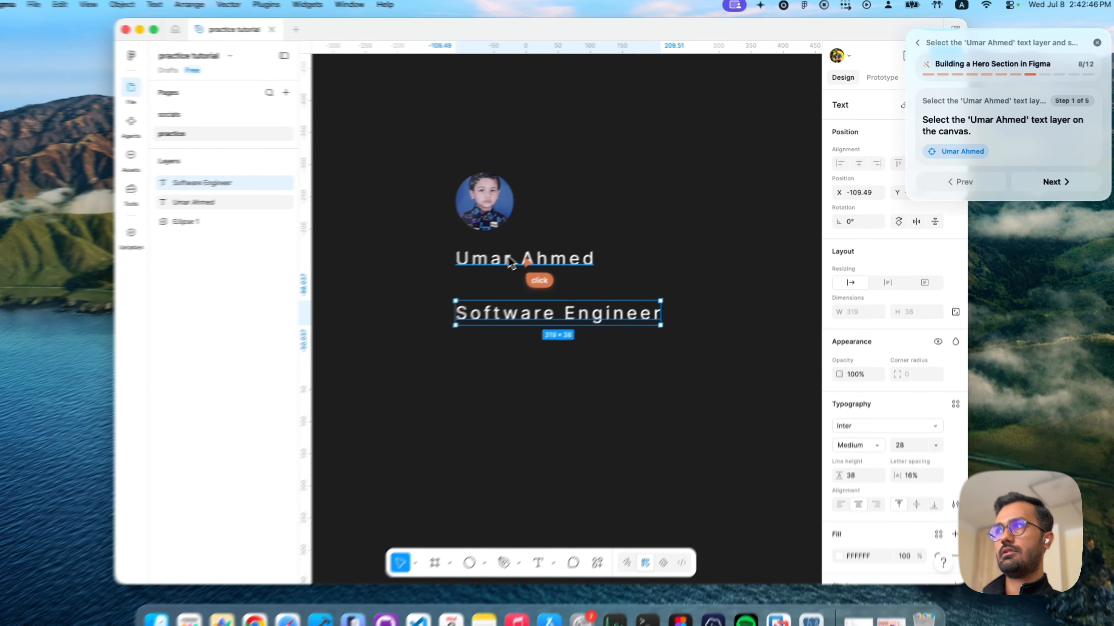
# - Set the name text's font weight to Black, advancing the guide to its font size step
pyautogui.click(525, 254)
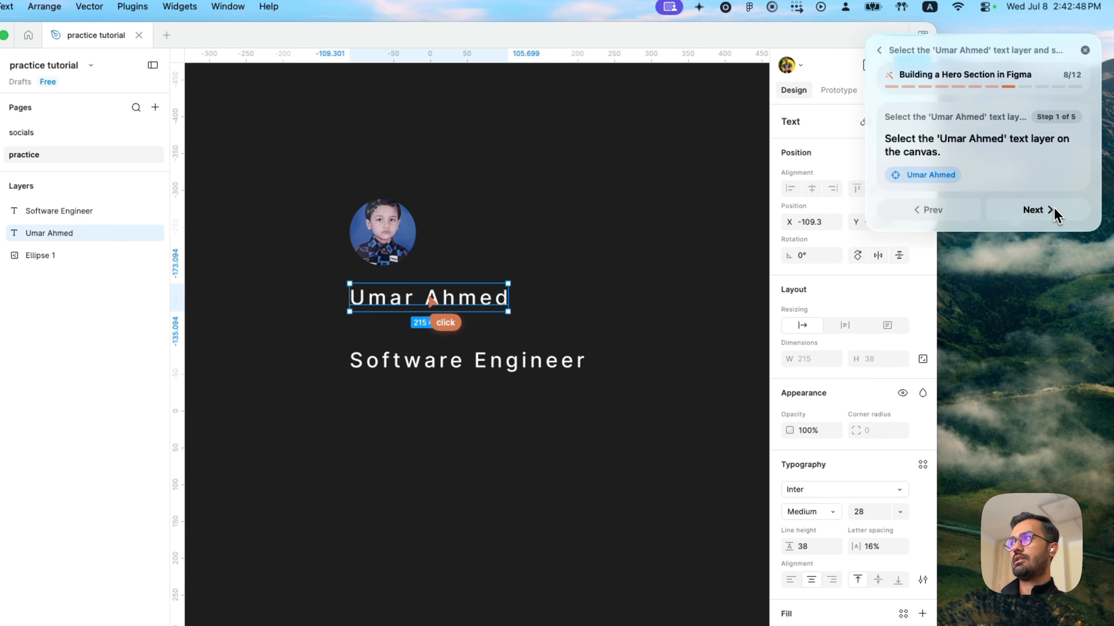
pyautogui.press('Right')
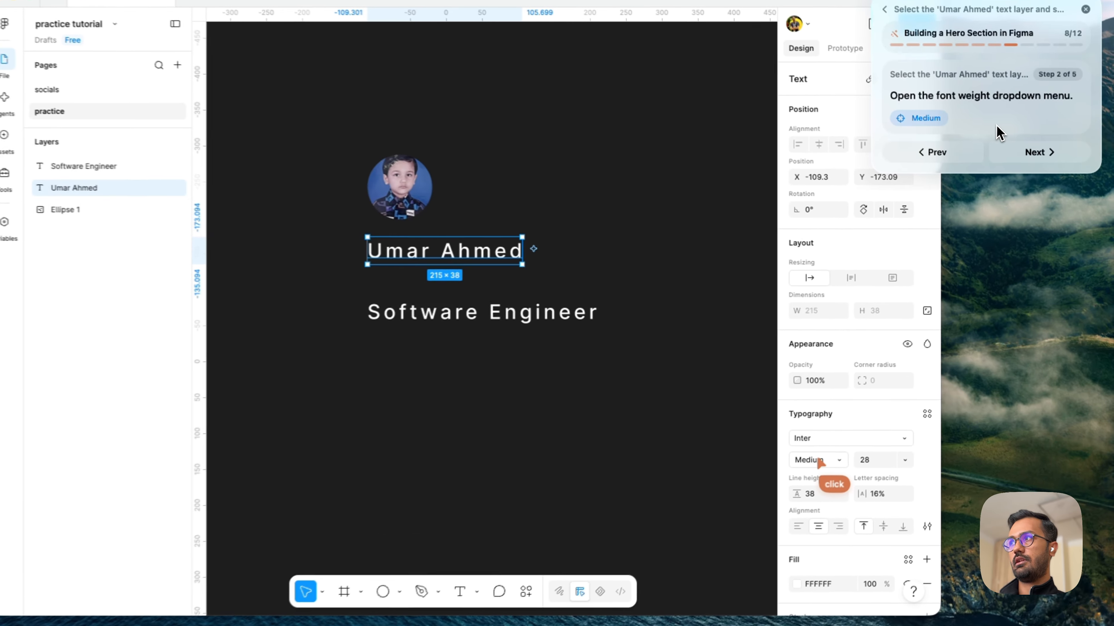
pyautogui.click(860, 430)
pyautogui.press('Right')
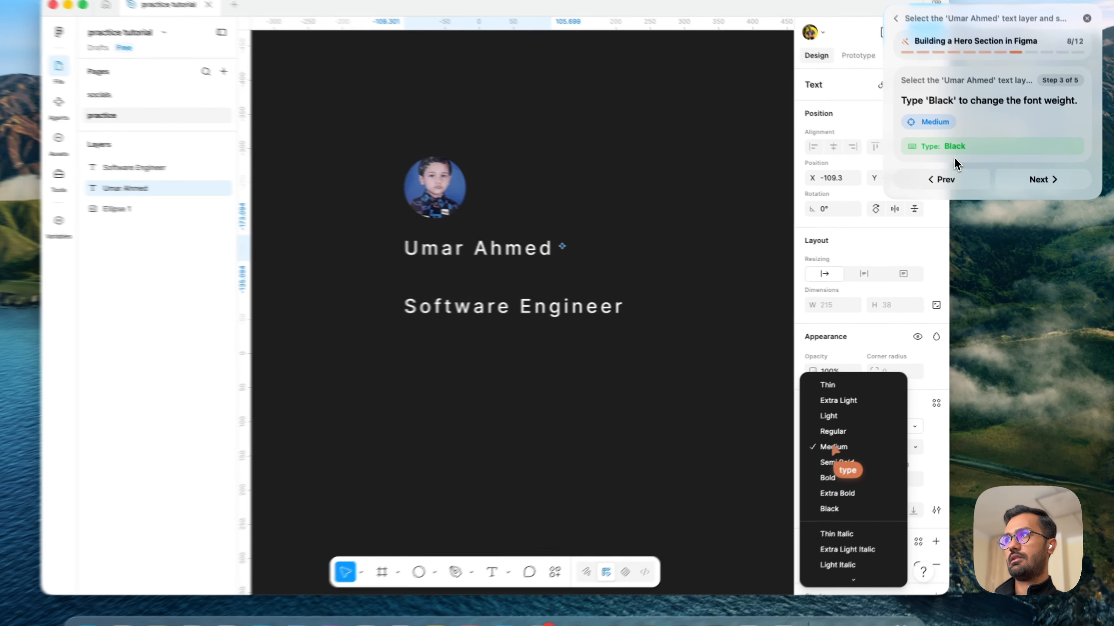
pyautogui.press('Right')
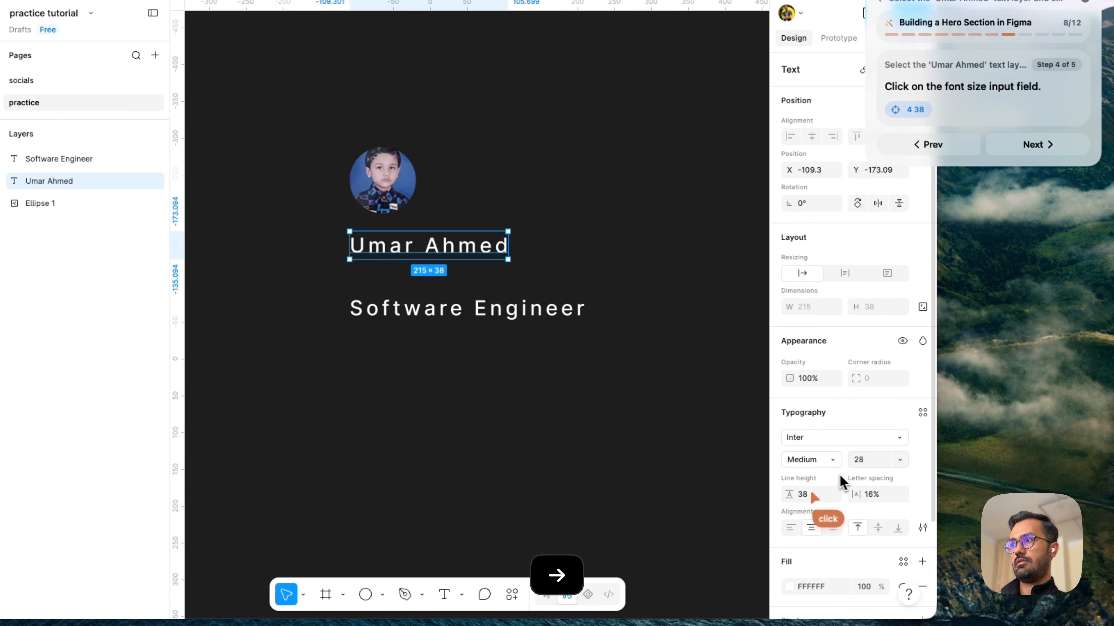
pyautogui.click(819, 459)
pyautogui.click(805, 526)
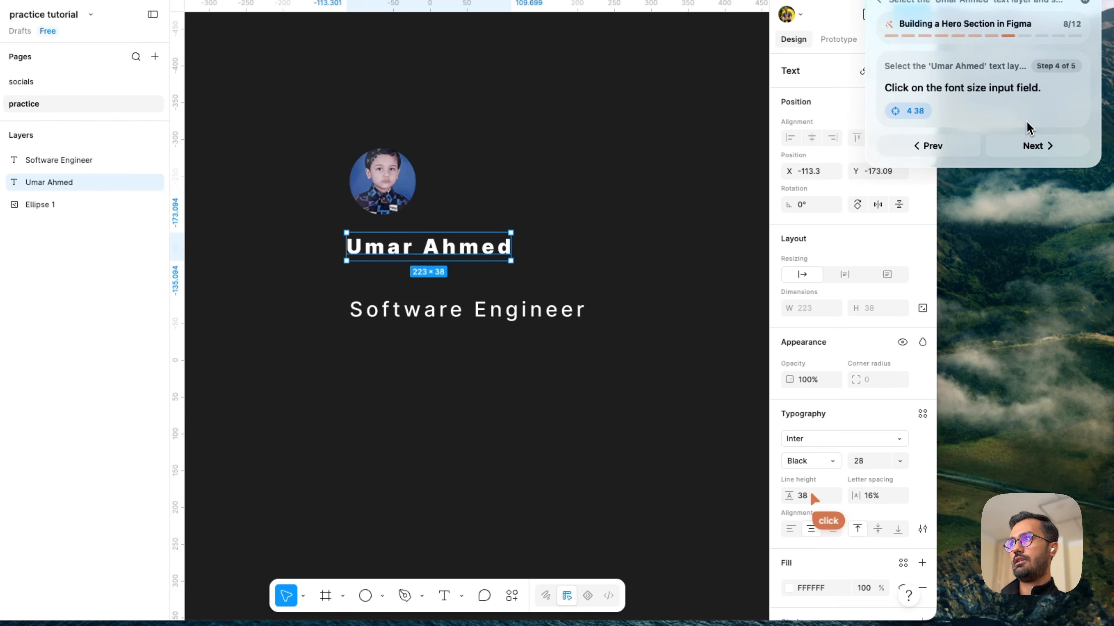
# - Set the name text's line height to 40
pyautogui.click(811, 497)
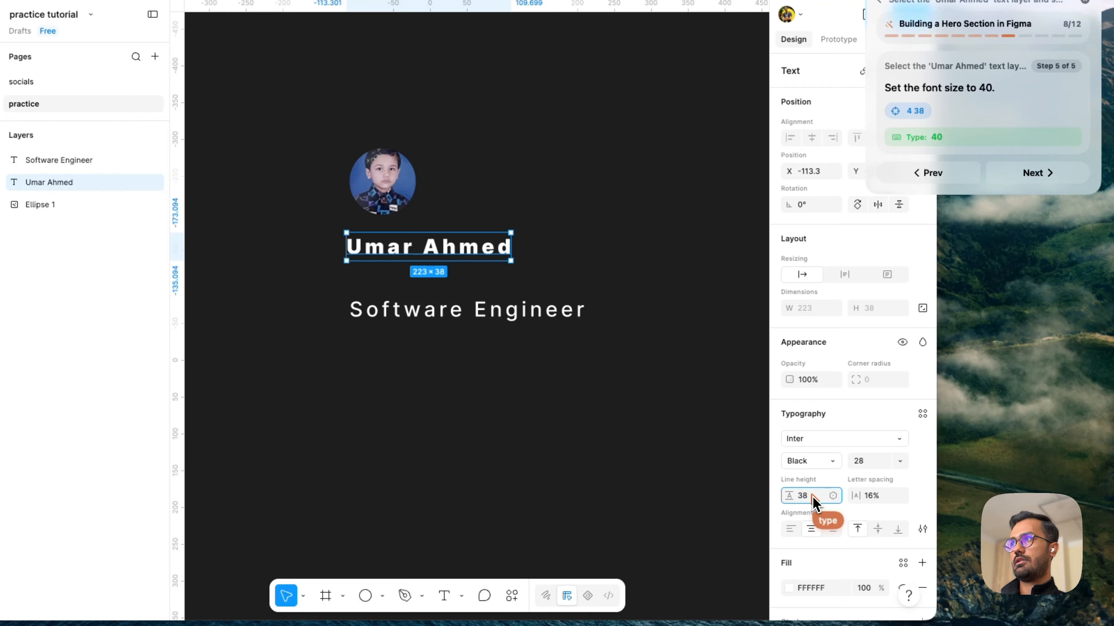
pyautogui.write('40')
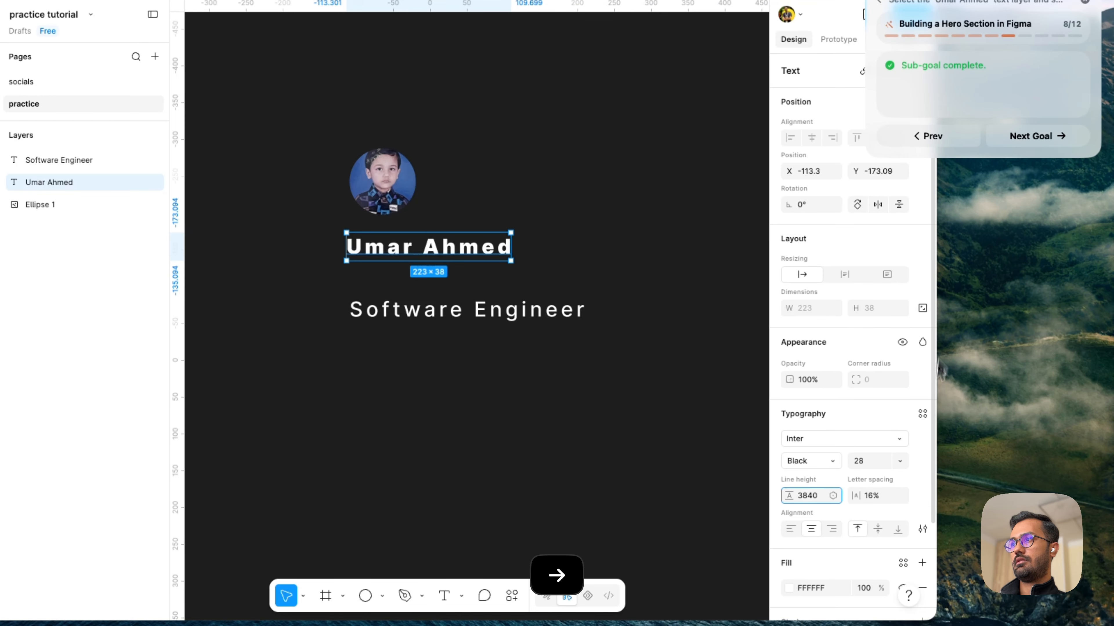
pyautogui.press('BackSpace')
pyautogui.press('BackSpace')
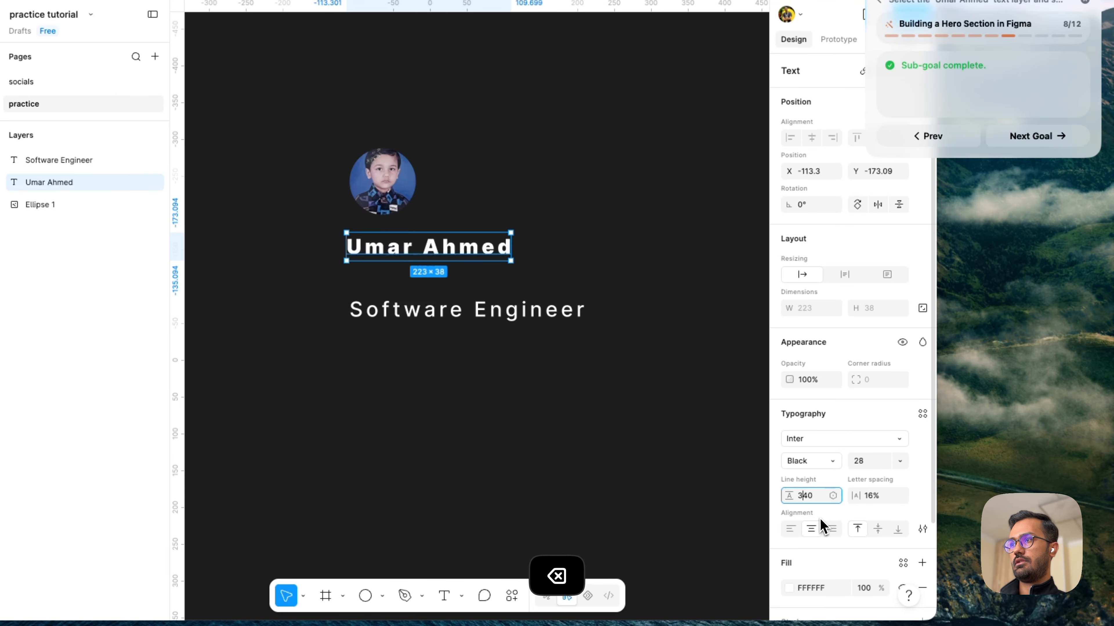
pyautogui.press('Return')
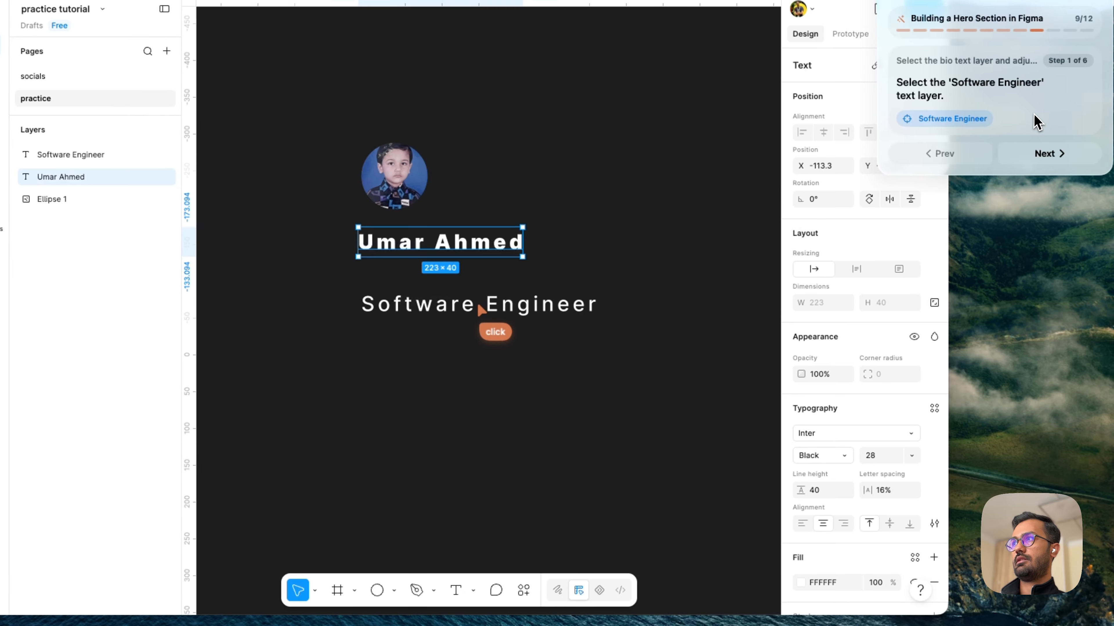
# - Follow the guide's font weight steps for the "Software Engineer" text and set its weight to Black
pyautogui.press('Right')
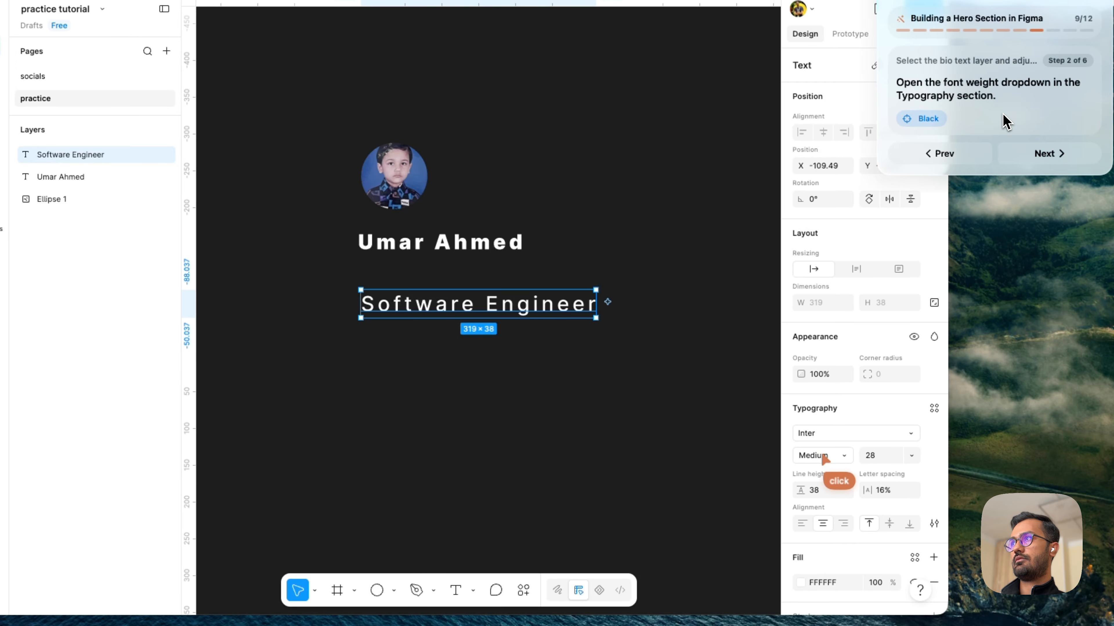
pyautogui.press('Right')
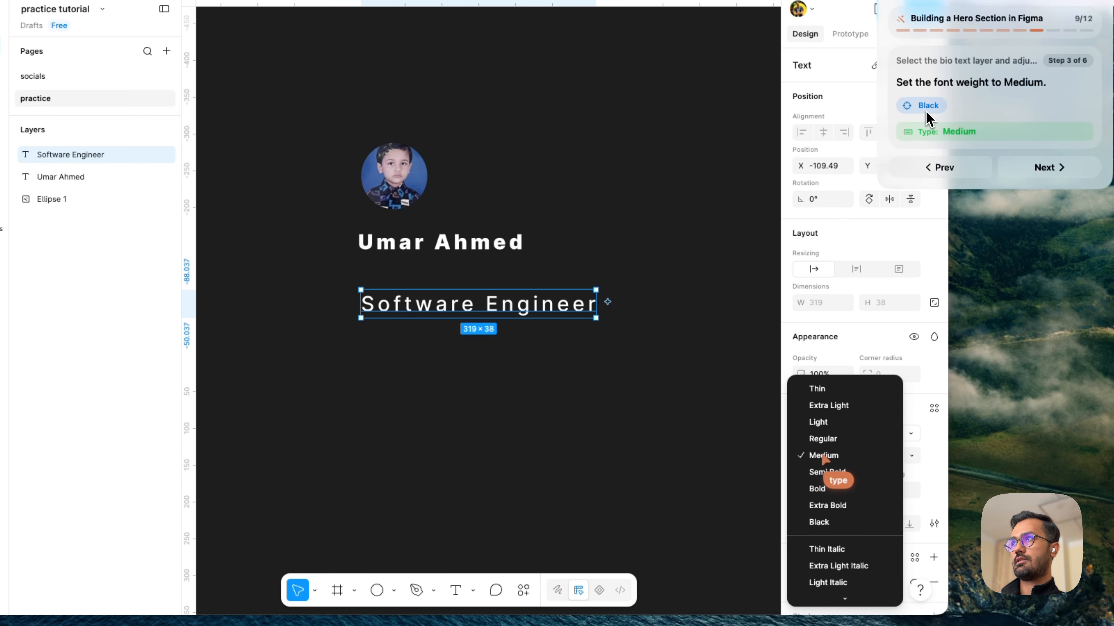
pyautogui.press('Right')
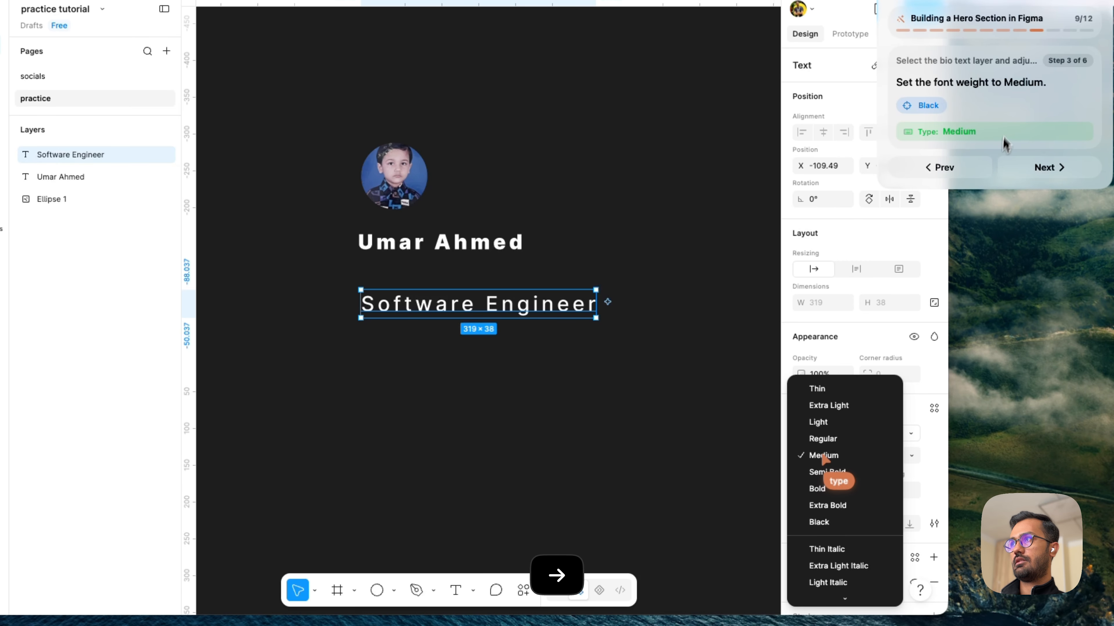
pyautogui.click(855, 457)
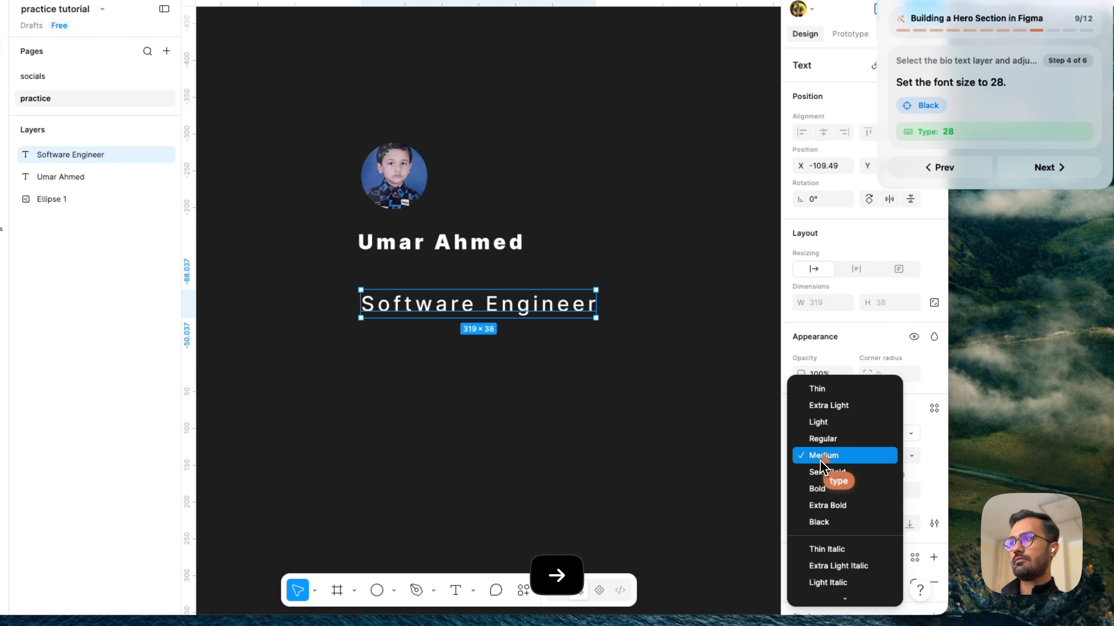
pyautogui.click(827, 522)
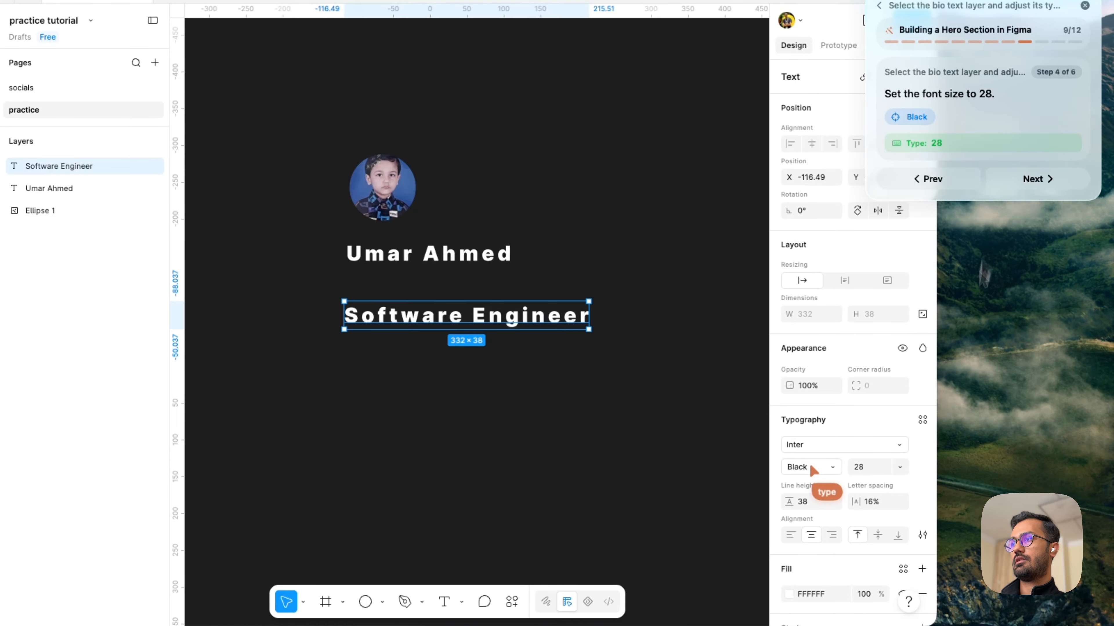
# - Set the "Software Engineer" text's font size to 28 and advance the guide to its line height step
pyautogui.click(877, 469)
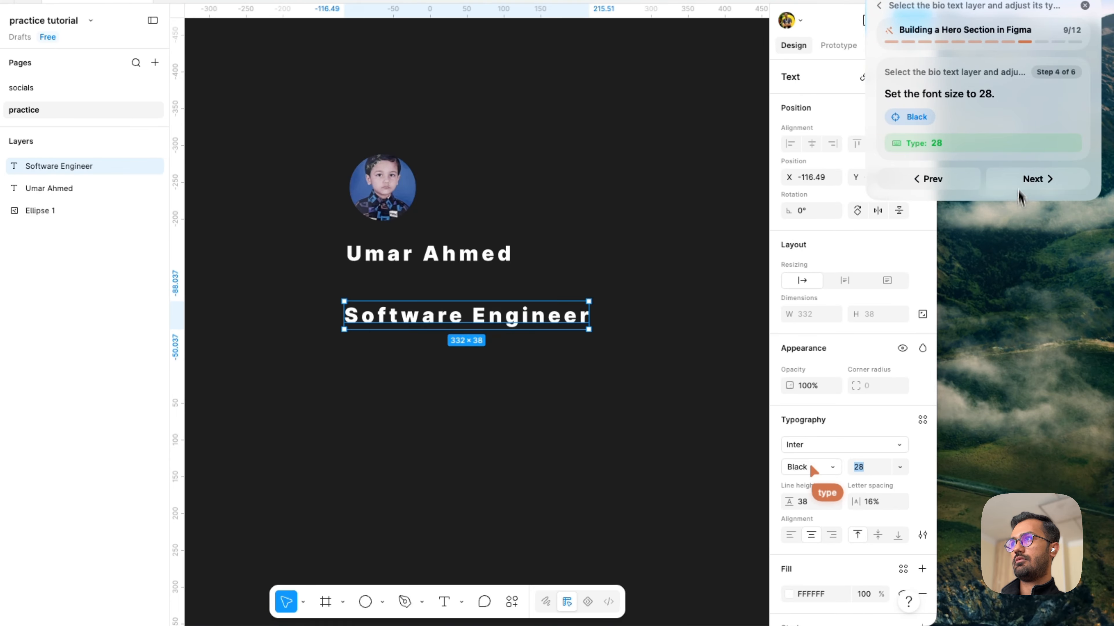
pyautogui.press('Right')
pyautogui.click(812, 468)
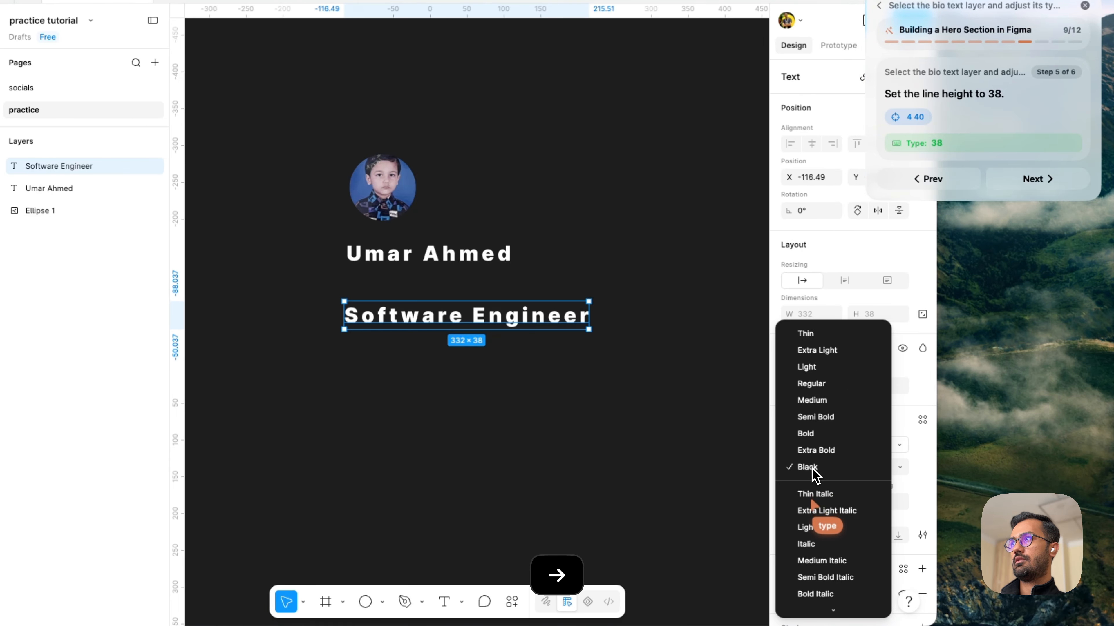
pyautogui.click(908, 480)
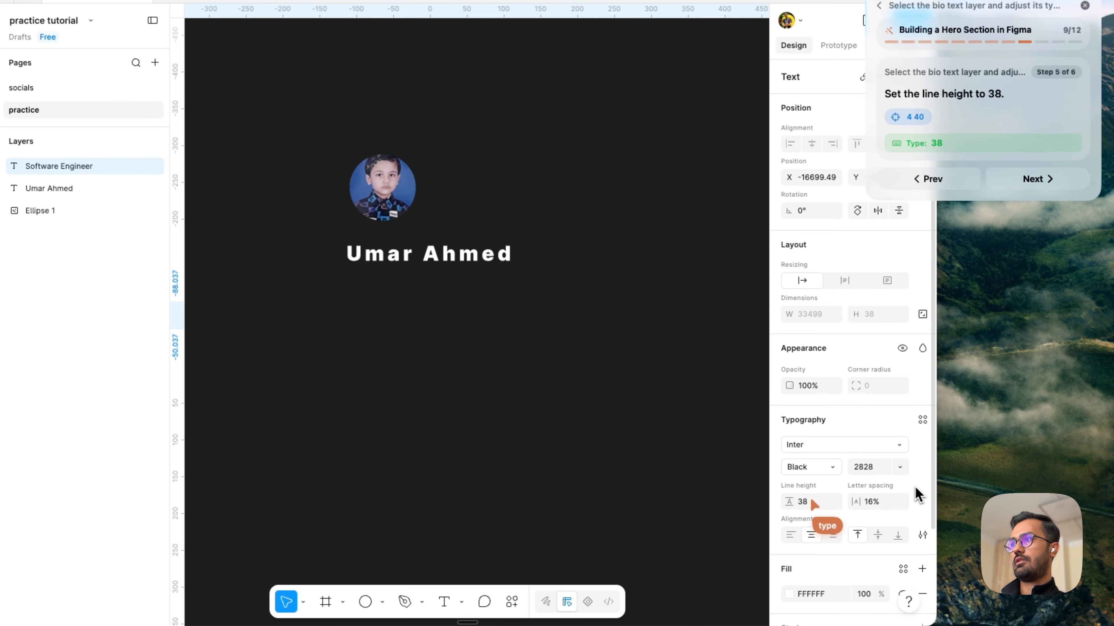
pyautogui.click(806, 493)
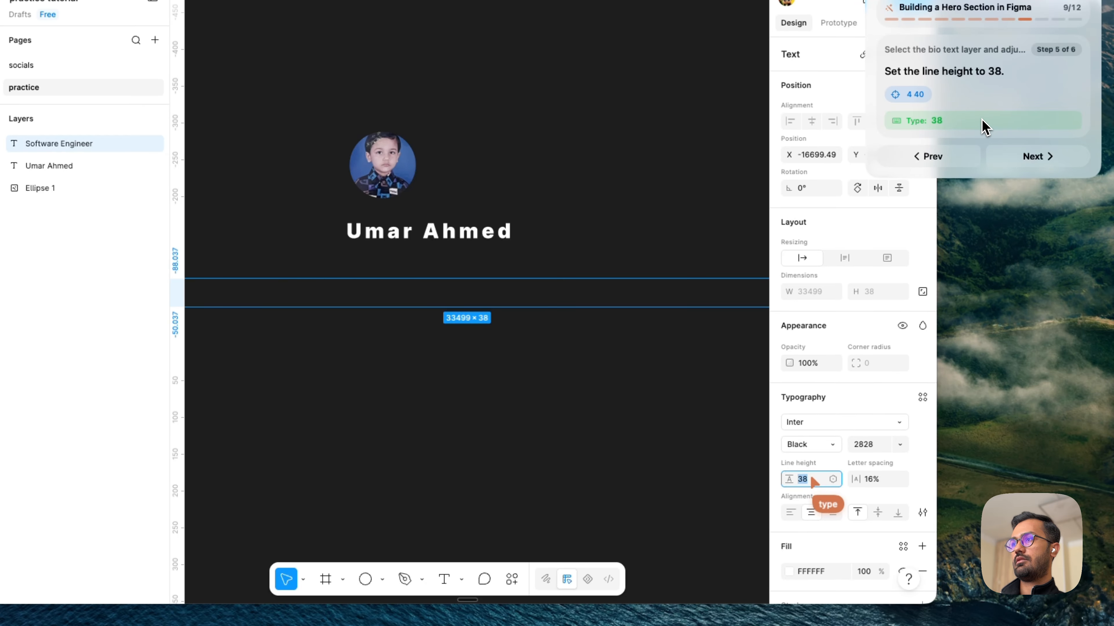
pyautogui.click(878, 445)
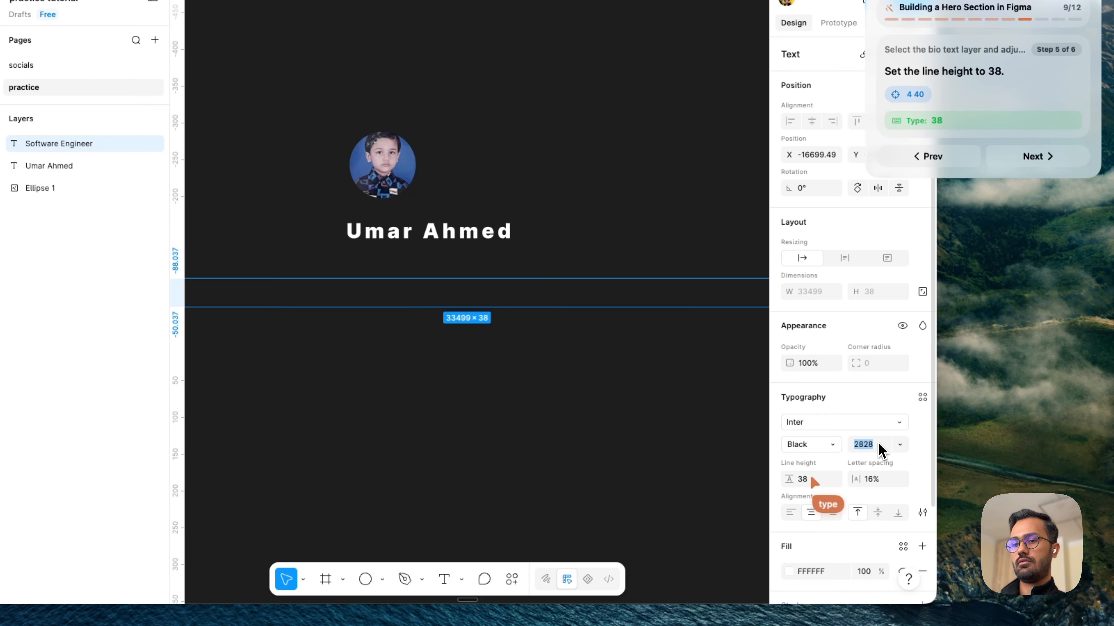
pyautogui.write('2')
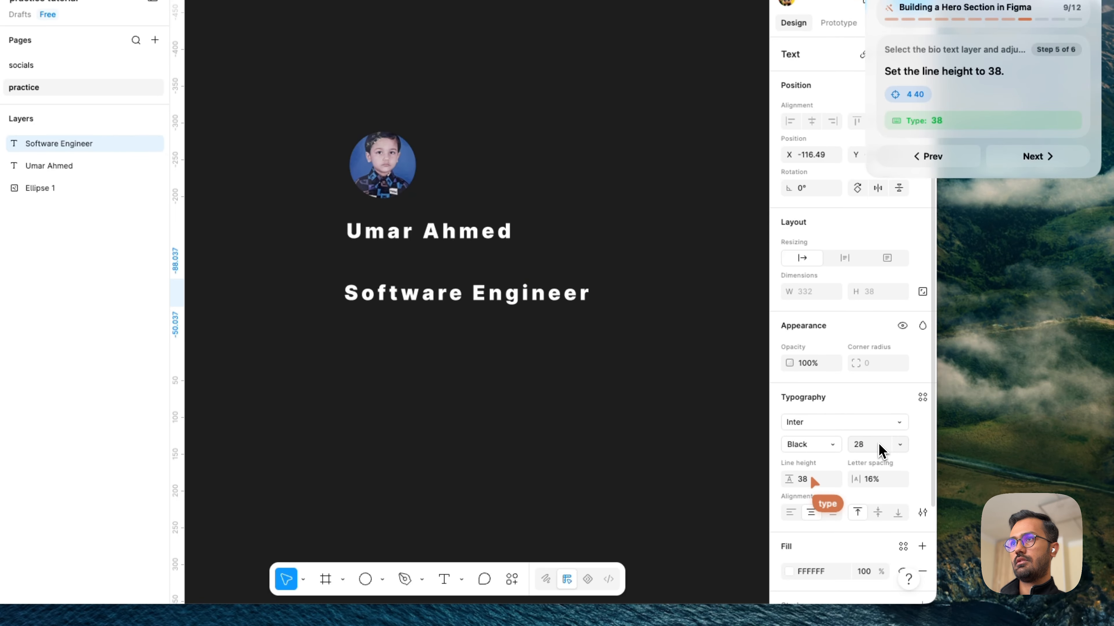
# - Set the "Software Engineer" text's line height to 38
pyautogui.click(805, 482)
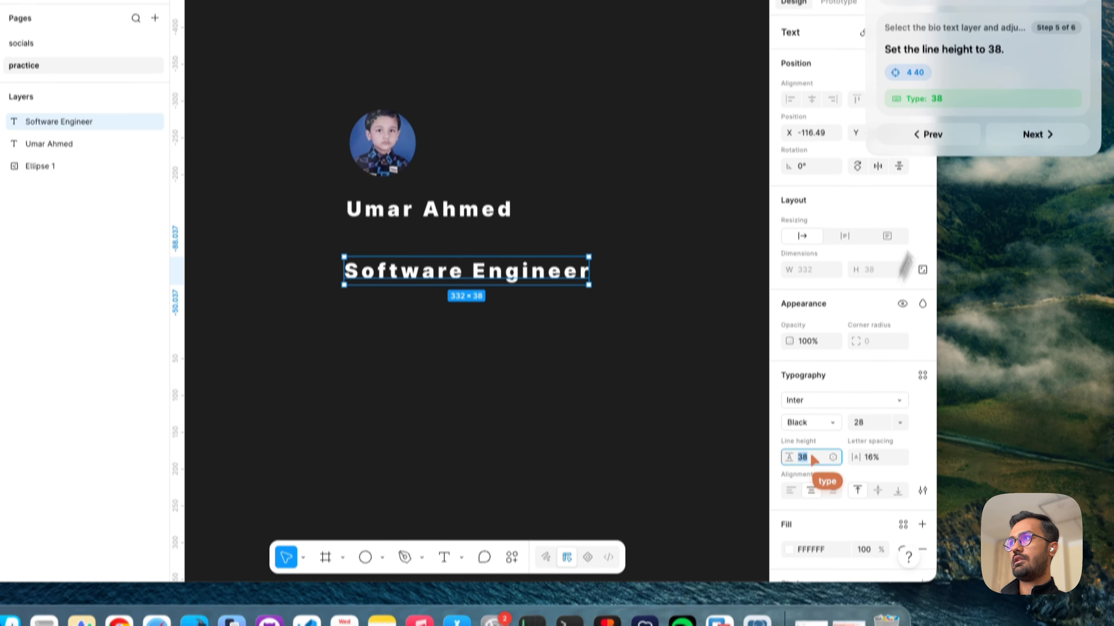
pyautogui.write('38')
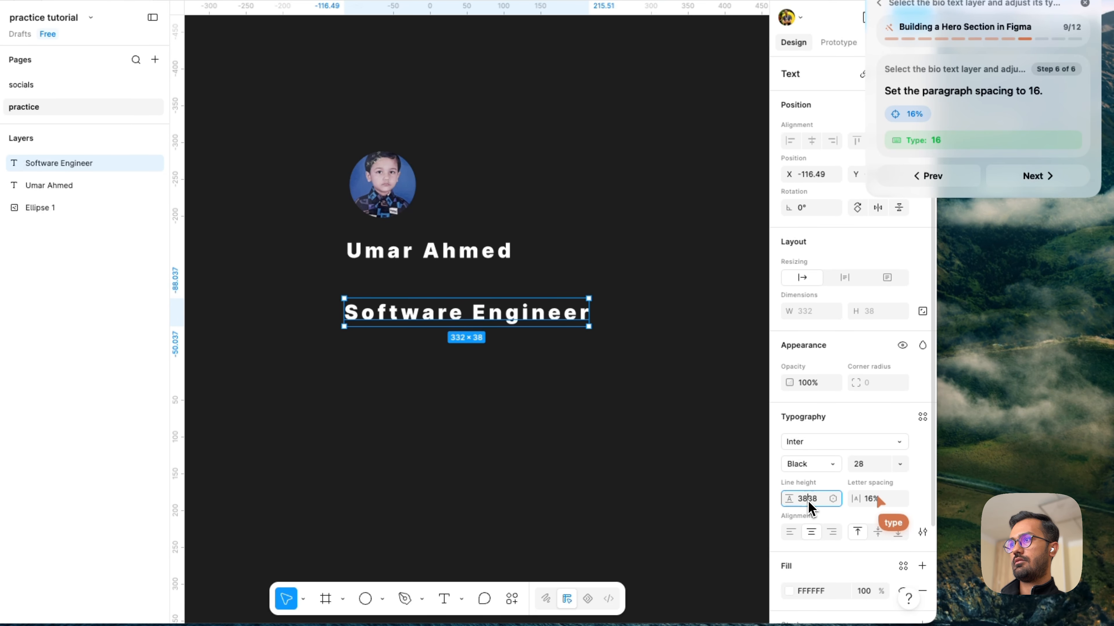
pyautogui.press('BackSpace')
pyautogui.press('BackSpace')
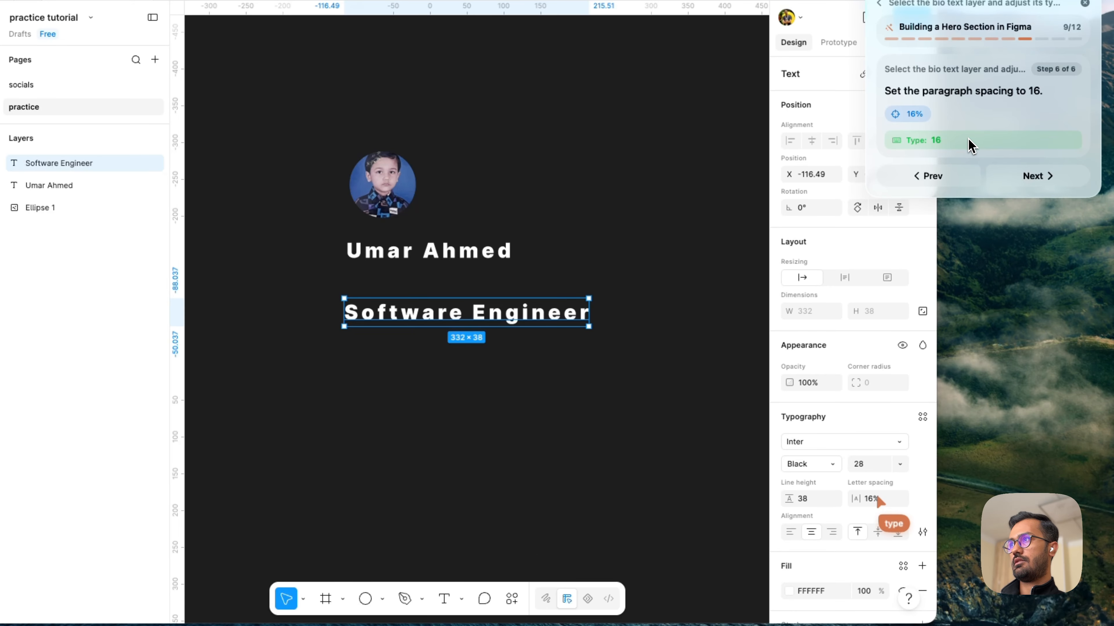
# - Set the "Software Engineer" text's letter spacing to 16% and its resizing to fixed size, advancing the guide through both goals
pyautogui.press('Right')
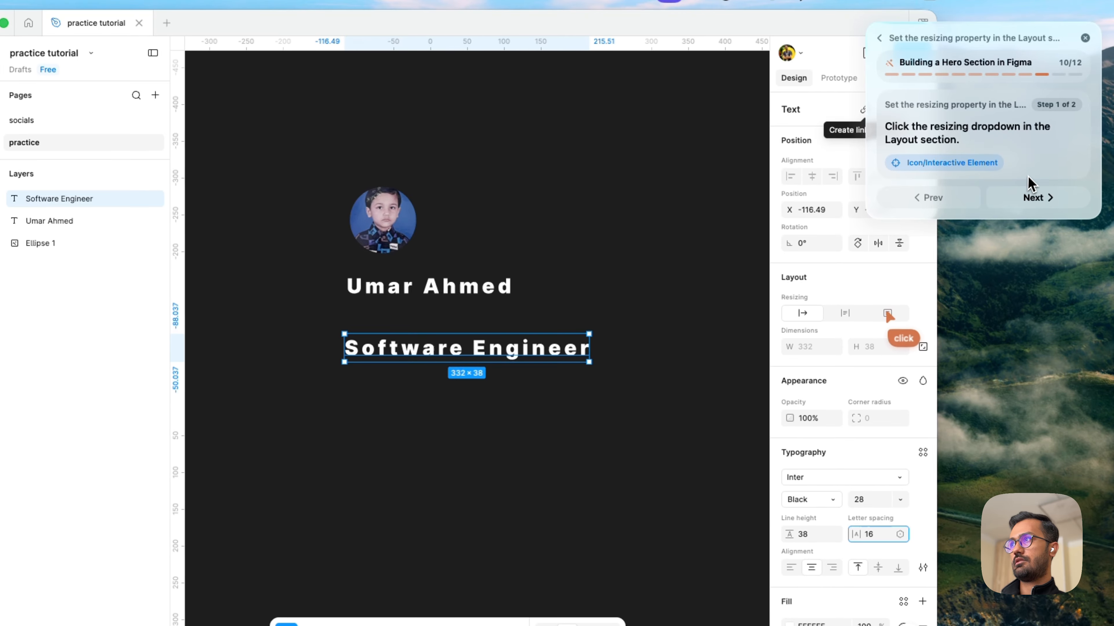
pyautogui.press('Right')
pyautogui.click(888, 314)
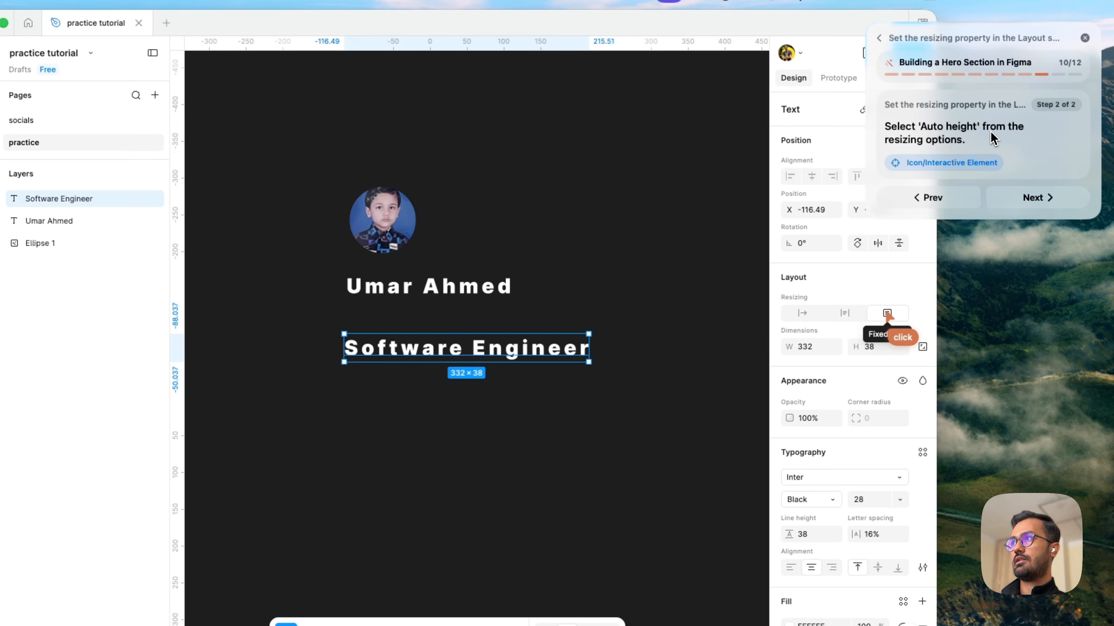
pyautogui.press('Right')
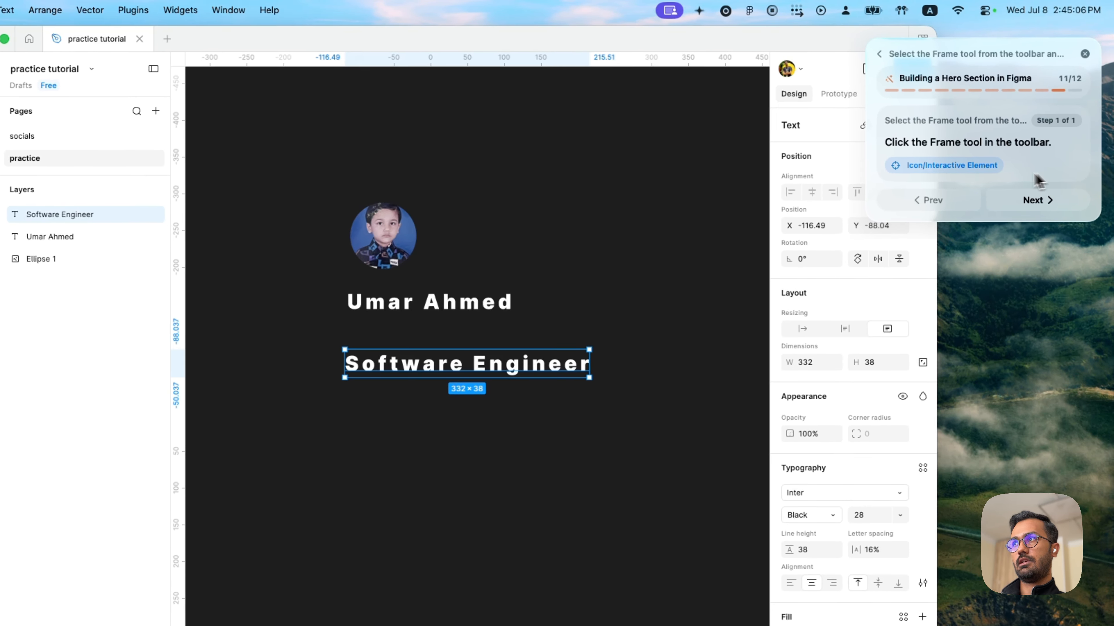
# - Draw a frame of about 505 × 365 around the avatar and both text layers, and advance the guide to its last goal
pyautogui.click(456, 540)
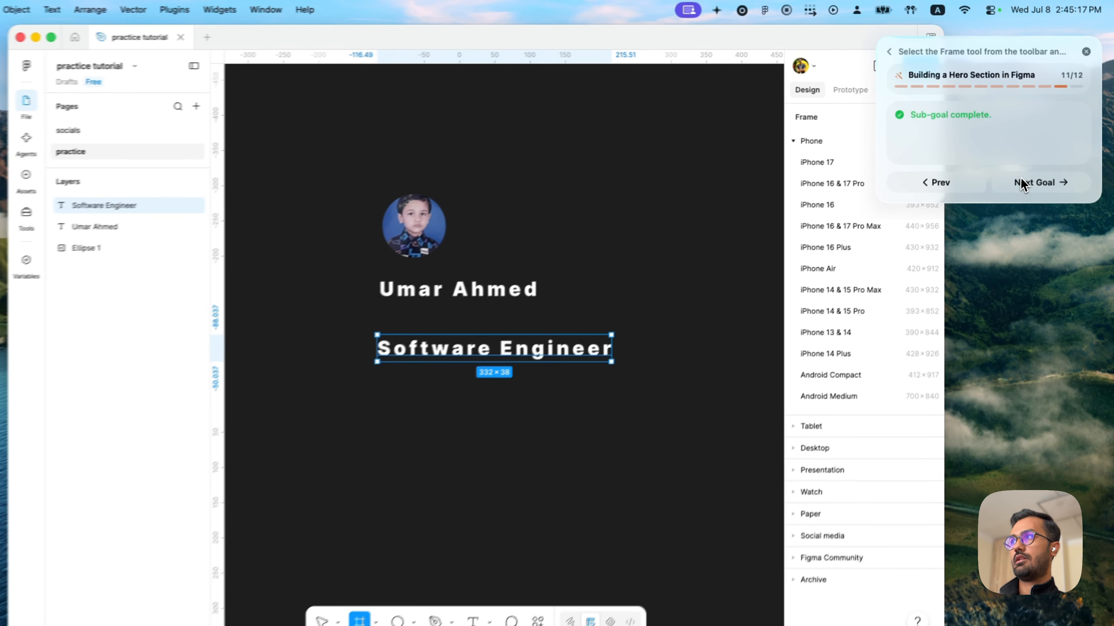
pyautogui.click(1046, 159)
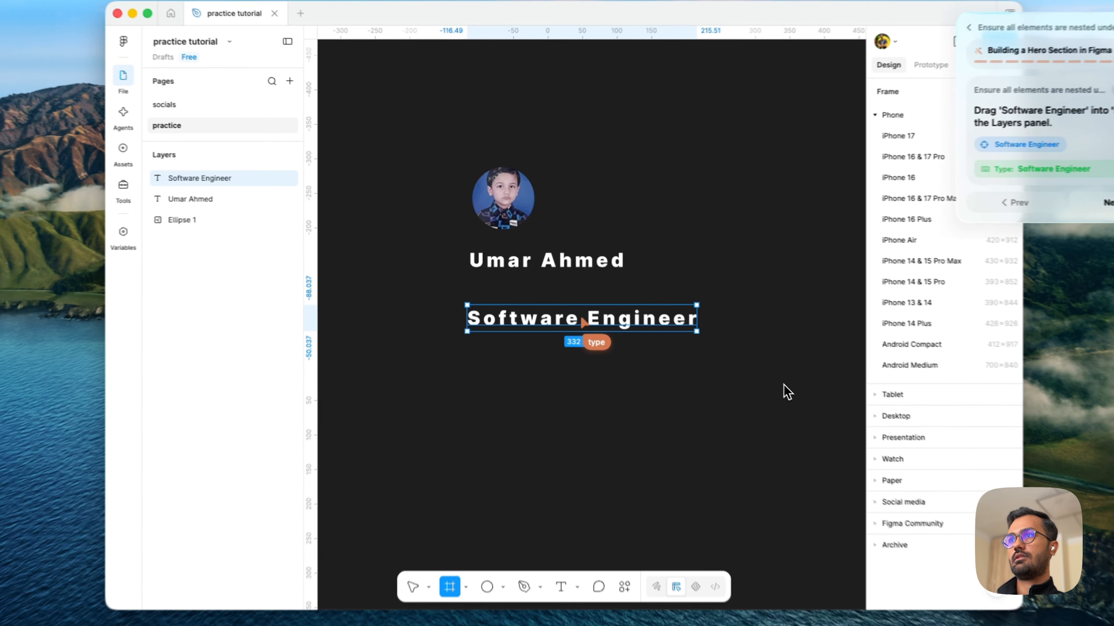
pyautogui.moveTo(752, 362); pyautogui.dragTo(430, 128)
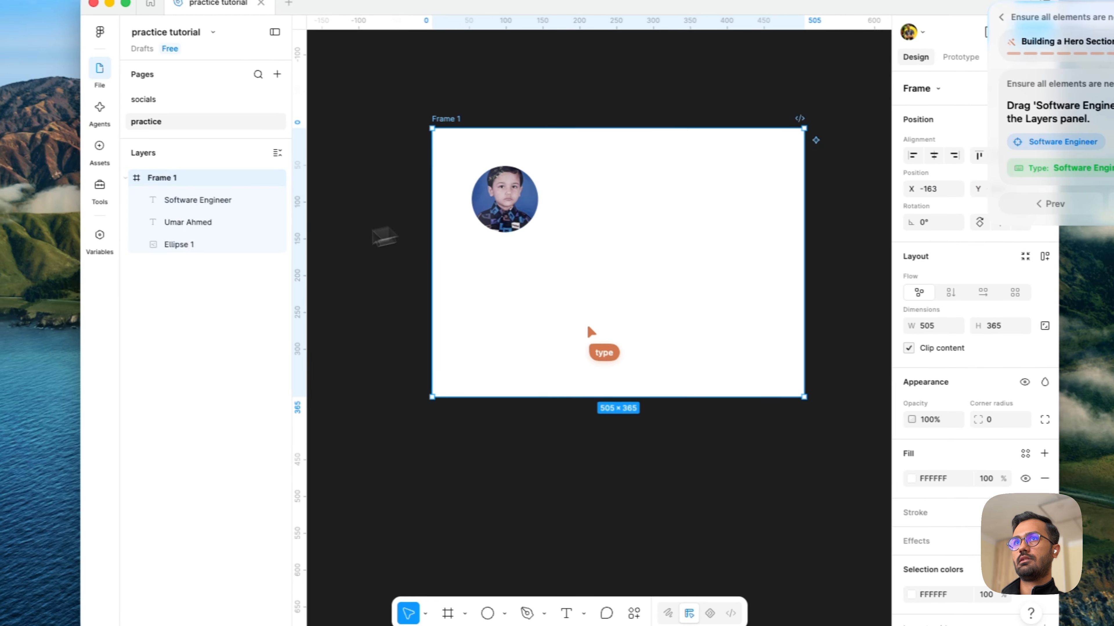
# - Set the fill of both text layers in the frame to black, hex 000000
pyautogui.click(228, 226)
pyautogui.keyDown('shift'); pyautogui.click(233, 204); pyautogui.keyUp('shift')
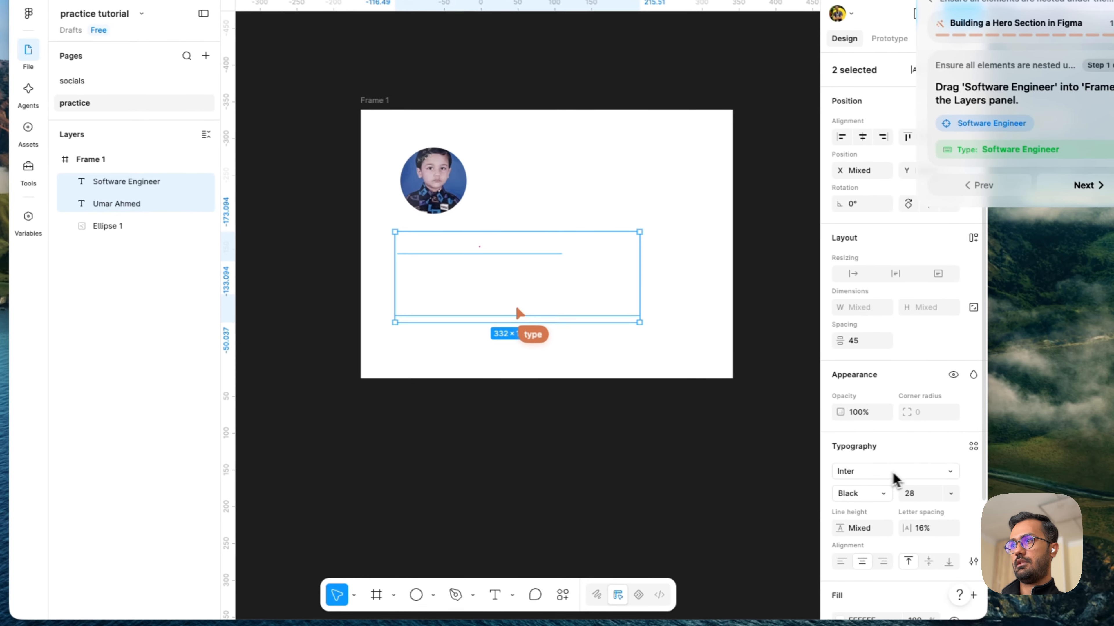
pyautogui.scroll(-3, 870, 507)
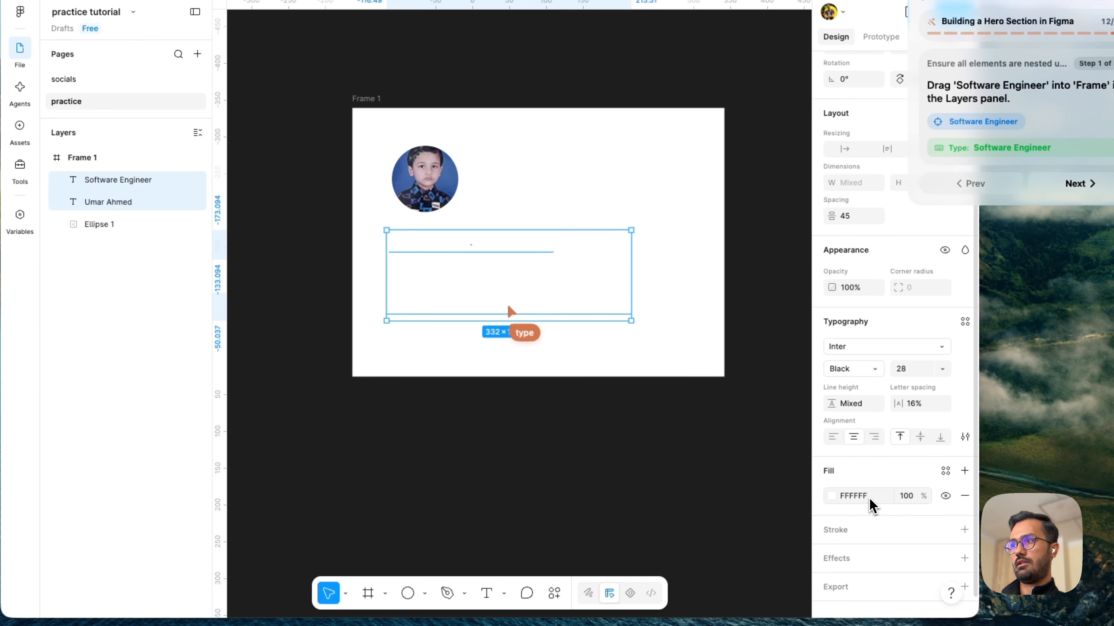
pyautogui.click(829, 500)
pyautogui.moveTo(745, 395); pyautogui.dragTo(497, 528)
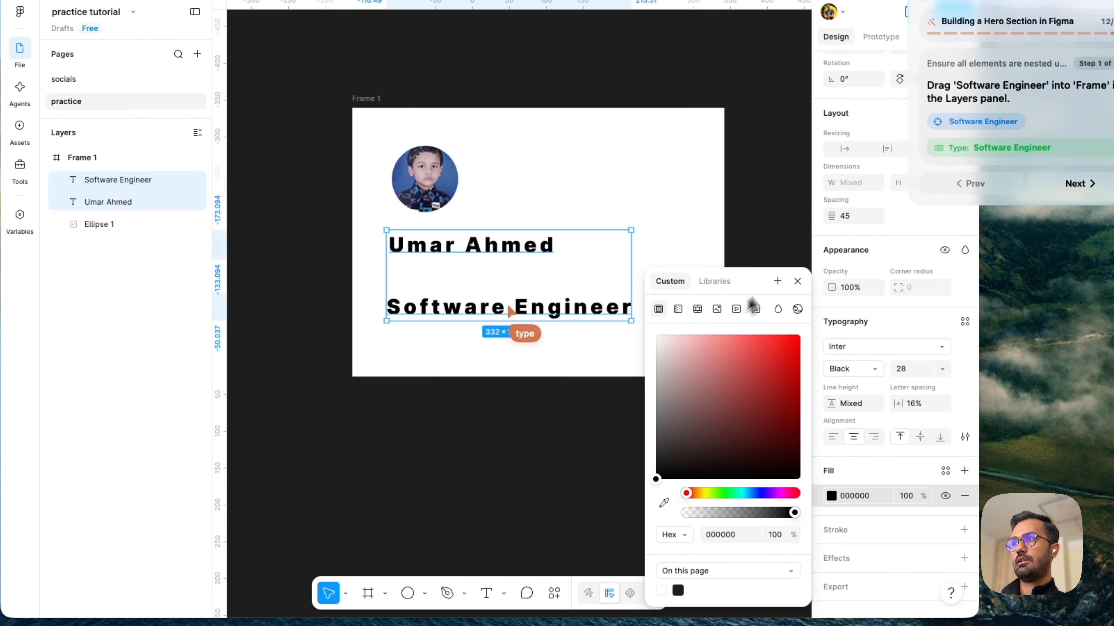
pyautogui.click(797, 283)
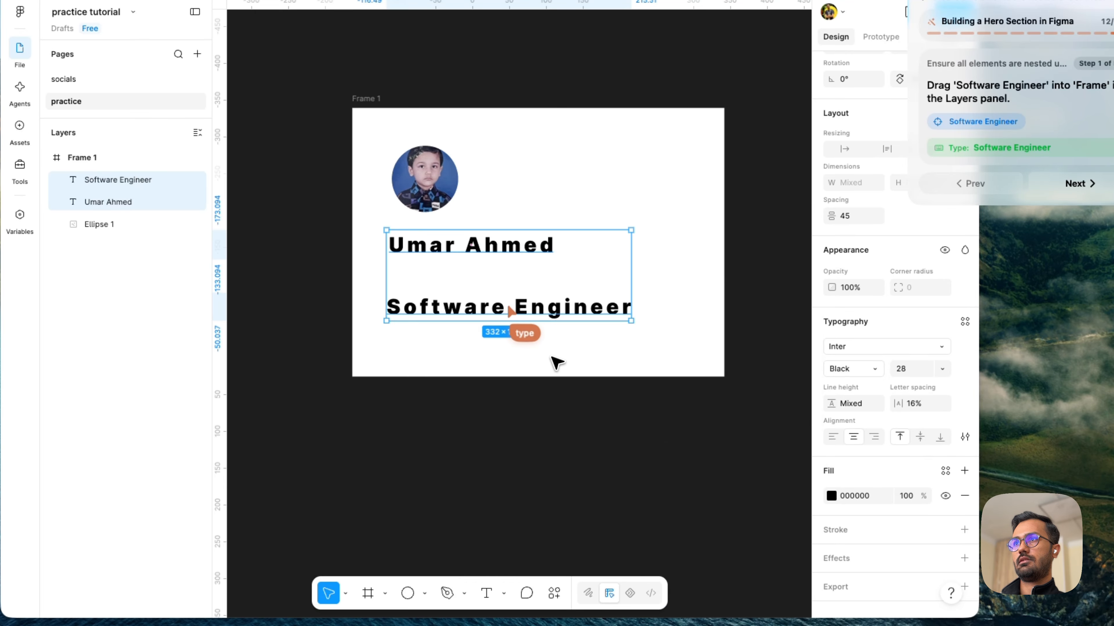
# - Move the "Software Engineer" text up inside the frame, leaving a spacing of about 25 below the name text
pyautogui.click(536, 379)
pyautogui.click(439, 303)
pyautogui.moveTo(439, 303)
pyautogui.mouseDown()
pyautogui.moveTo(441, 290)
pyautogui.moveTo(446, 298)
pyautogui.mouseUp()
pyautogui.click(479, 319)
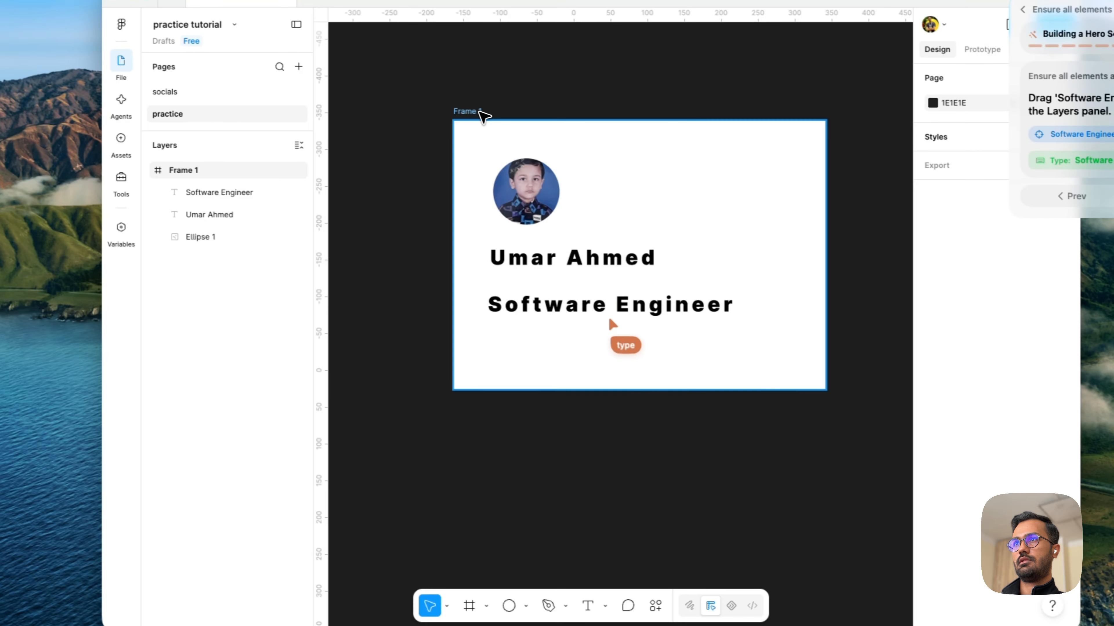
# - Shorten Frame 1 from its lower edge to a height of about 330, keeping the avatar and texts inside
pyautogui.click(392, 101)
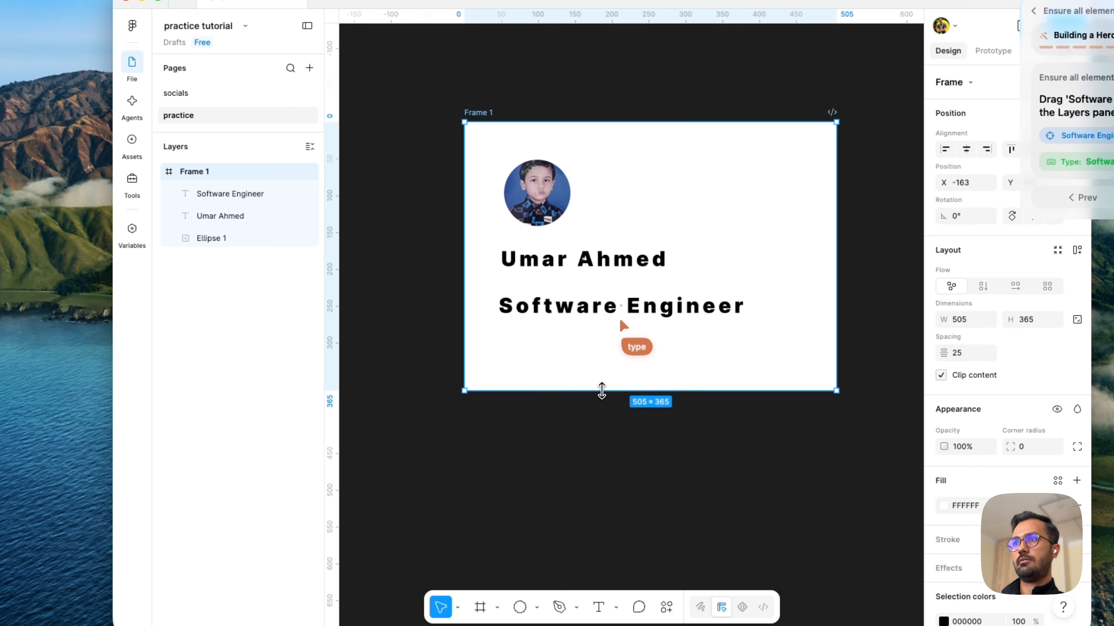
pyautogui.moveTo(601, 390); pyautogui.dragTo(609, 365)
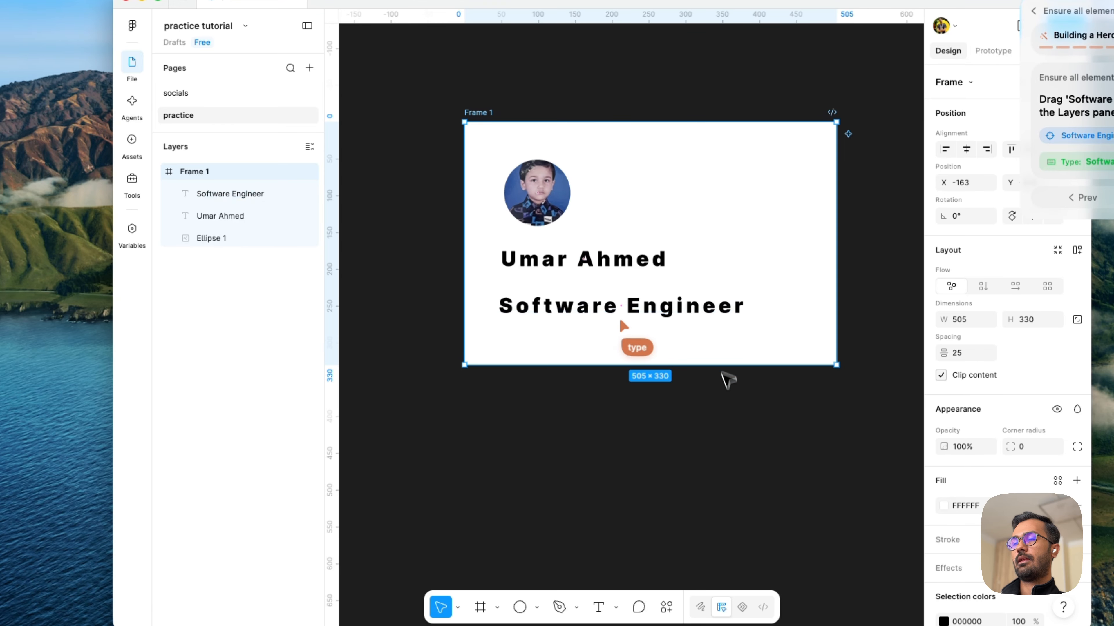
pyautogui.click(741, 407)
pyautogui.click(205, 174)
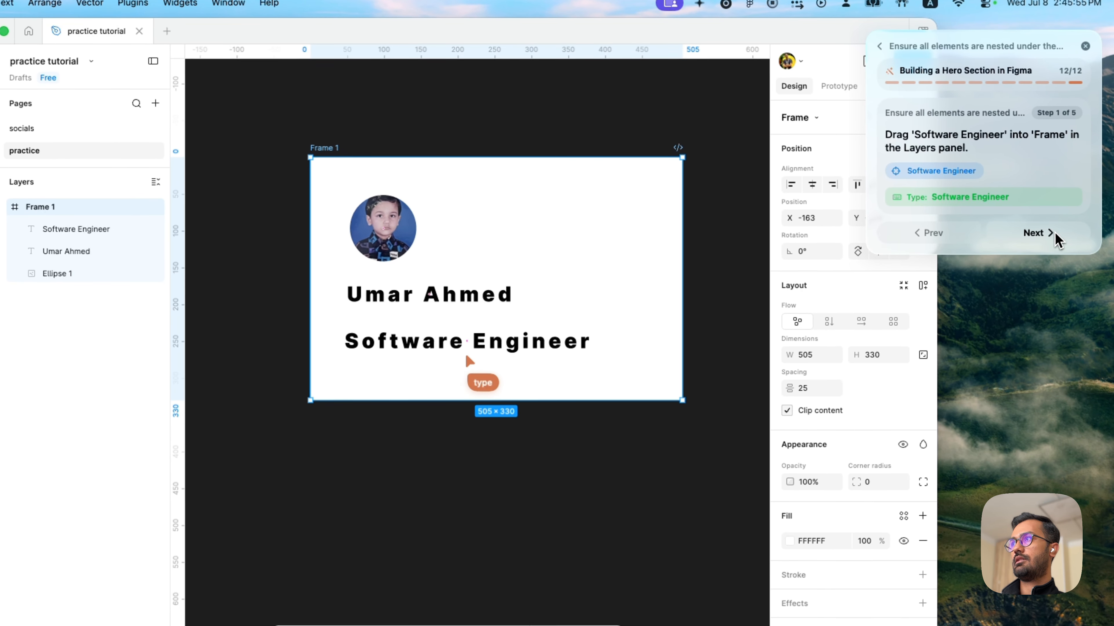
# - Select the "Software Engineer" and name text layers in turn, and advance the guide past its nesting steps to the frame name entry
pyautogui.click(1055, 233)
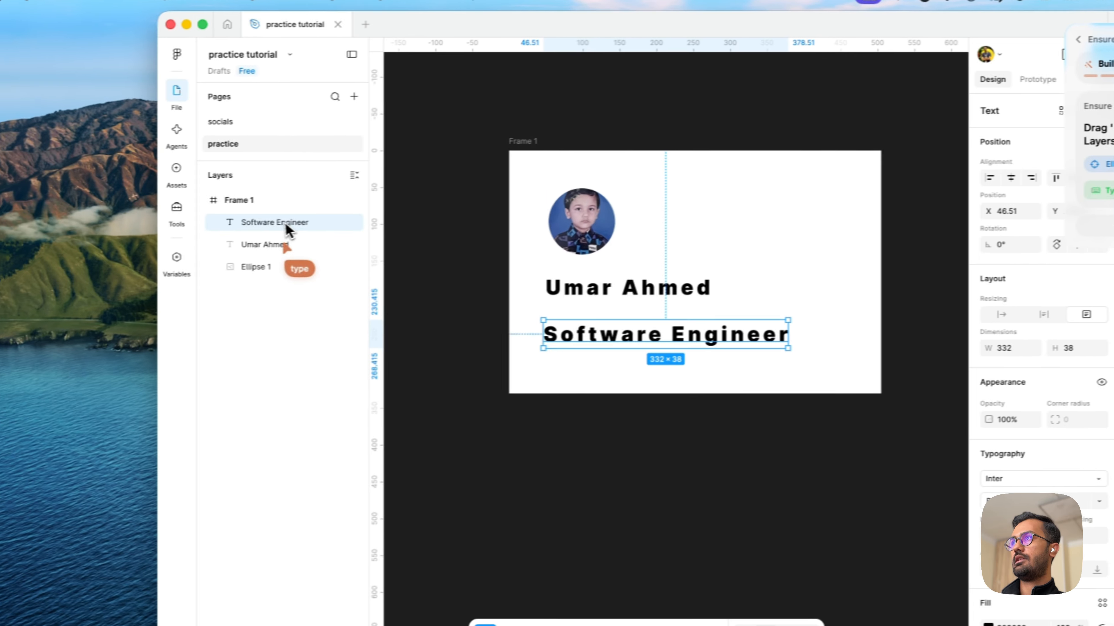
pyautogui.click(1070, 224)
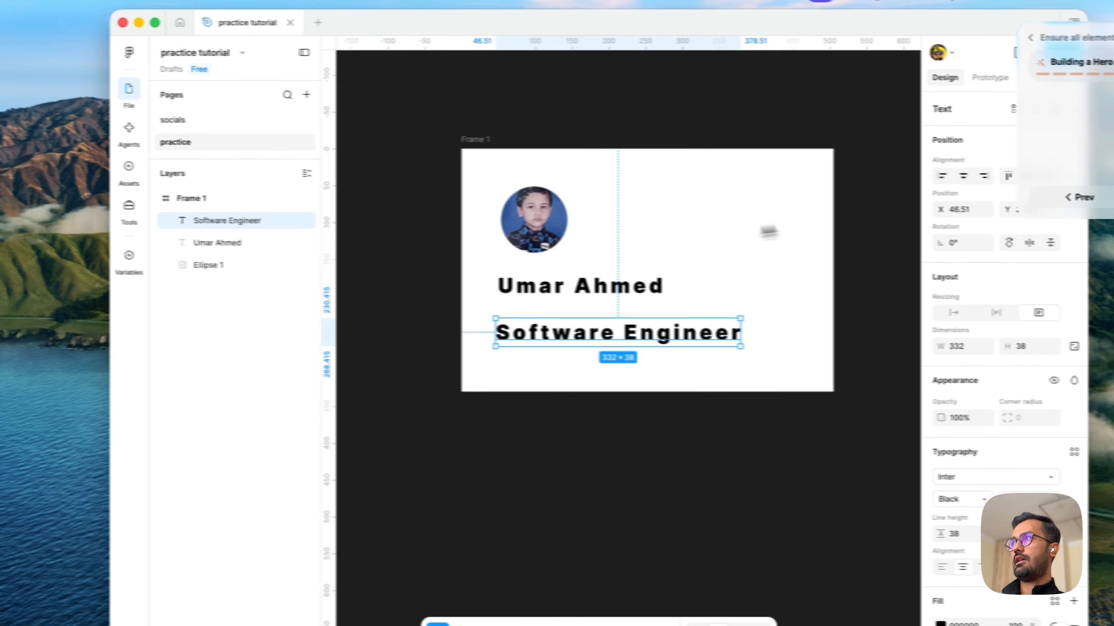
pyautogui.click(312, 245)
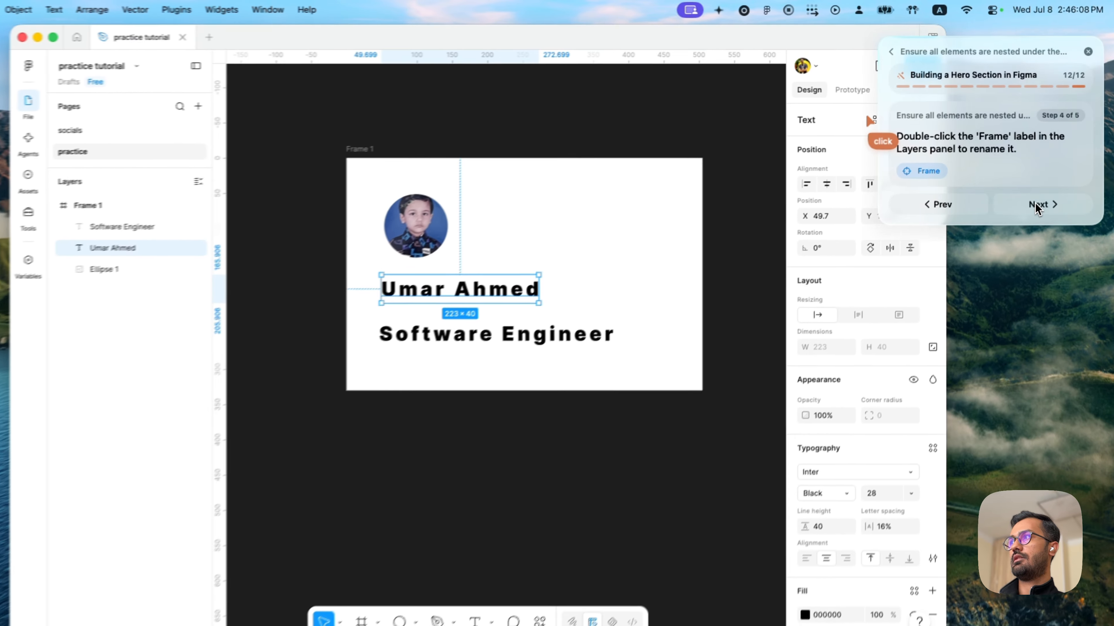
pyautogui.click(1047, 179)
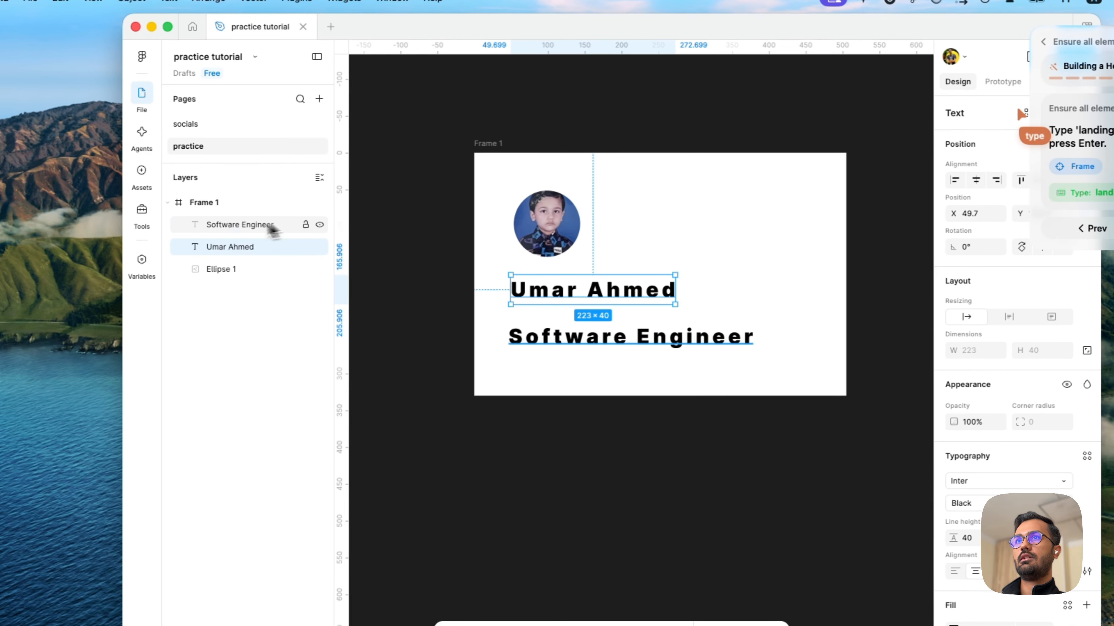
# - Rename Frame 1 as "landing page hero"
pyautogui.doubleClick(47, 216)
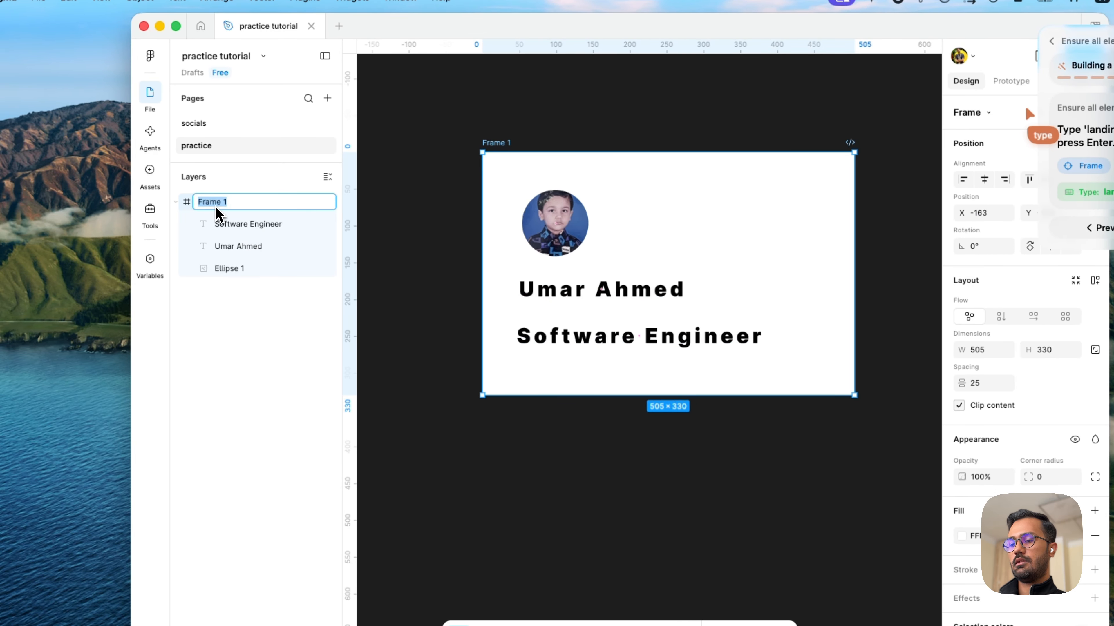
pyautogui.write('land')
pyautogui.write('ing oa')
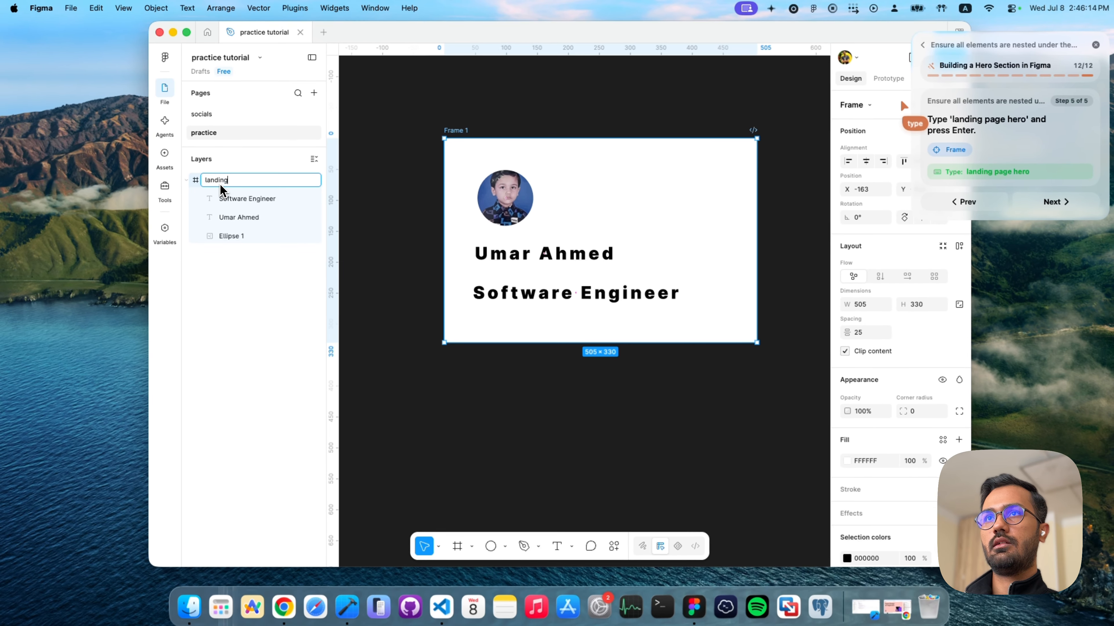
pyautogui.write('ge')
pyautogui.press('BackSpace')
pyautogui.press('BackSpace')
pyautogui.press('BackSpace')
pyautogui.press('BackSpace')
pyautogui.press('BackSpace')
pyautogui.press('BackSpace')
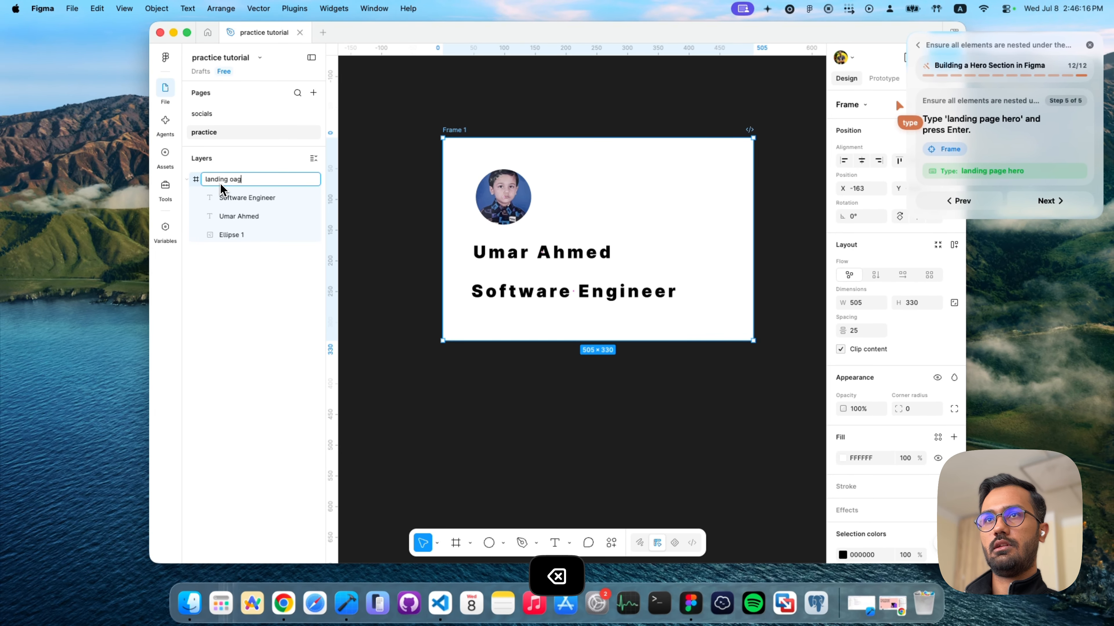
pyautogui.write('page her')
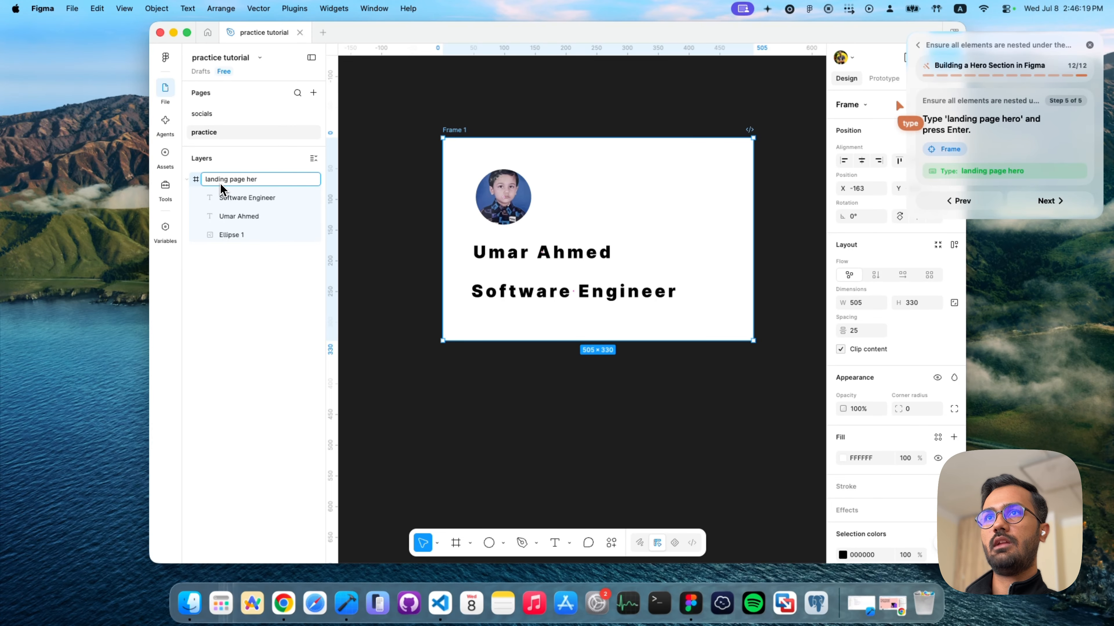
pyautogui.press('Return')
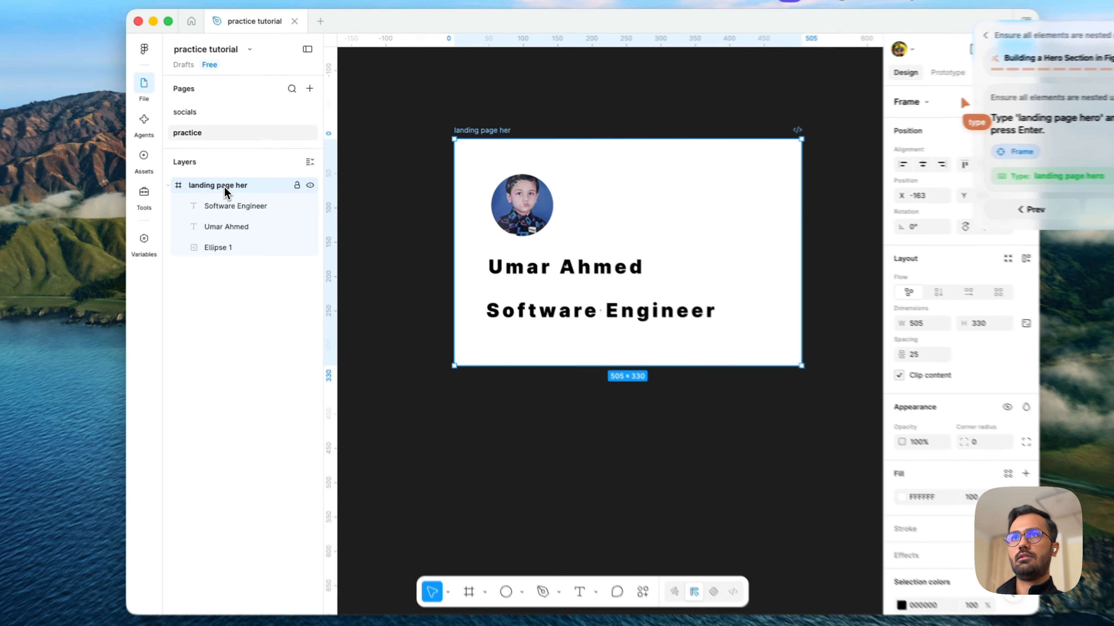
pyautogui.doubleClick(221, 180)
pyautogui.press('Right')
pyautogui.write('o')
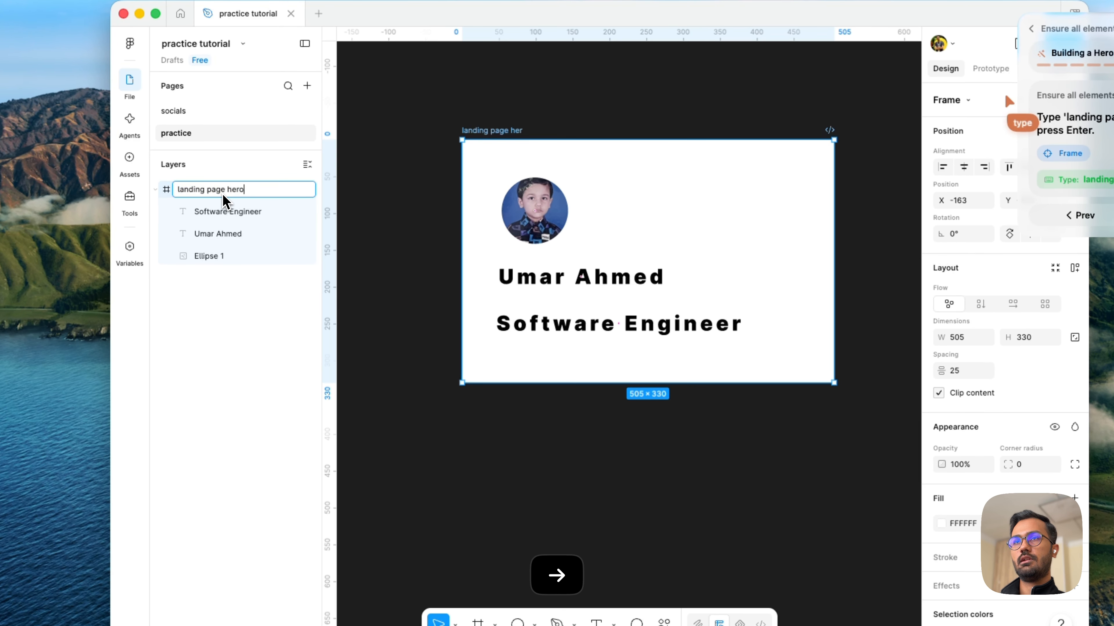
pyautogui.press('Return')
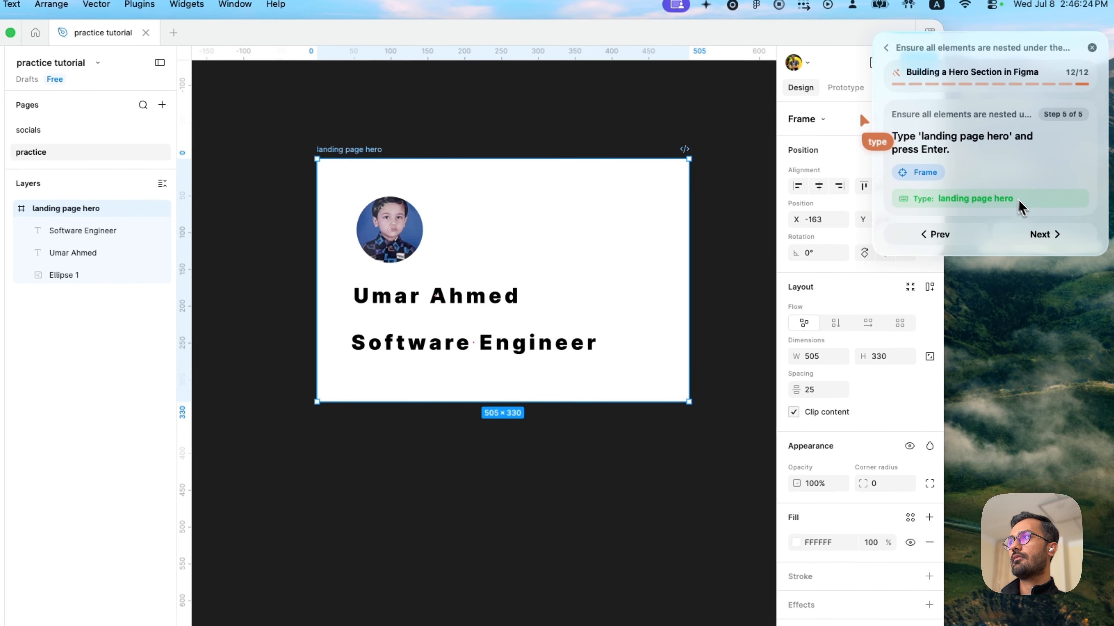
# - Complete the guide's final step, close the finished guide and deselect the frame
pyautogui.click(1046, 234)
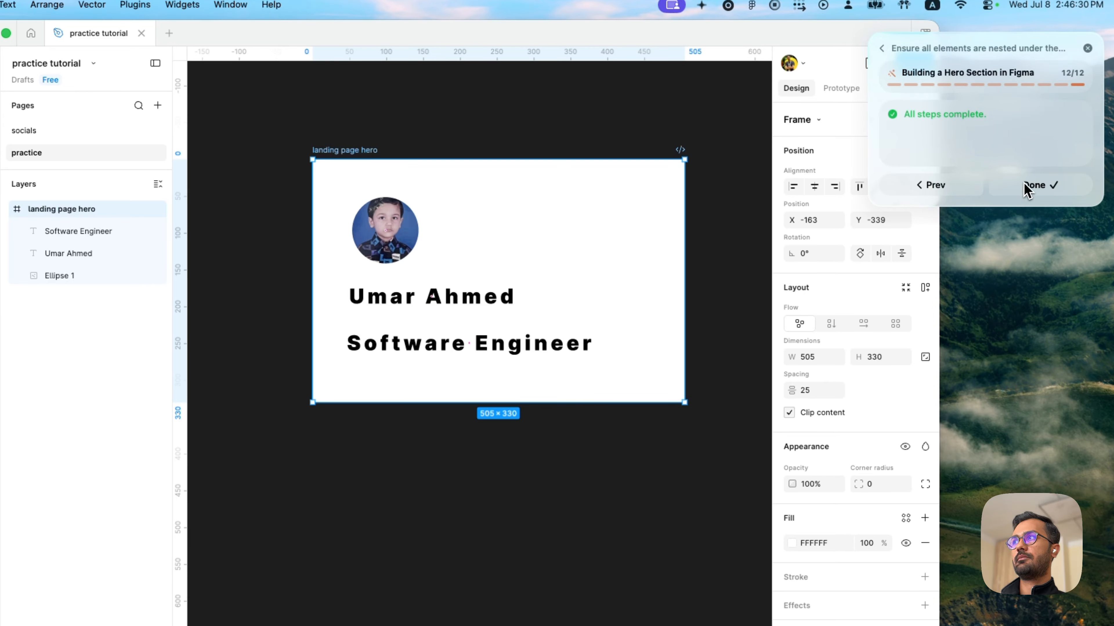
pyautogui.click(1032, 193)
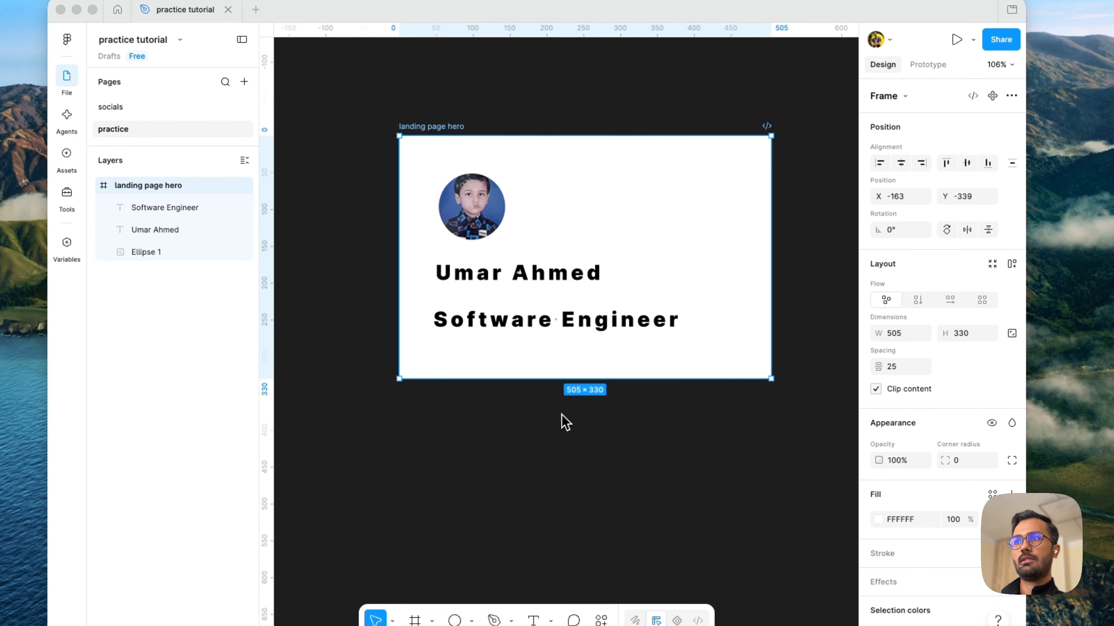
pyautogui.click(667, 439)
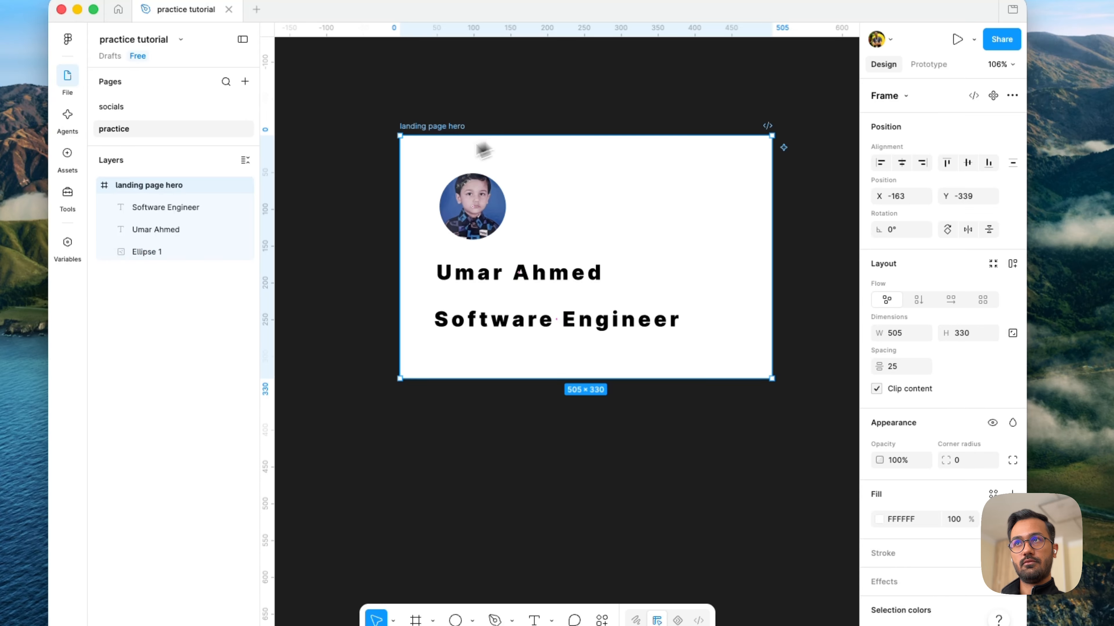
pyautogui.click(431, 415)
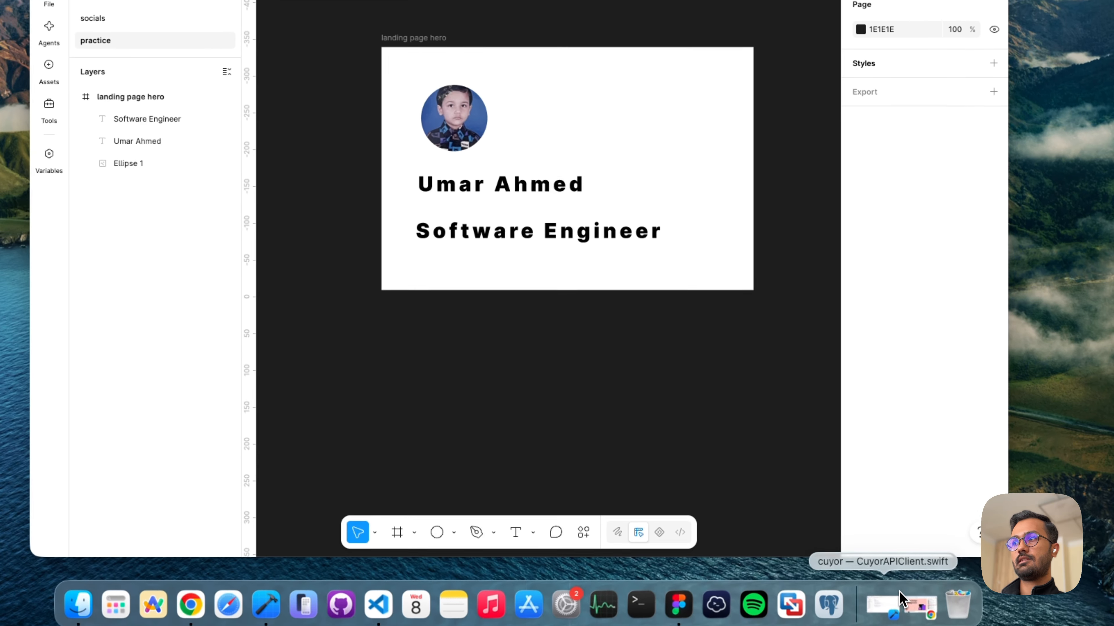
# - Switch to the YouTube tutorial, view its framed hero section at about 17:11 for comparison, and return to the Figma design
pyautogui.click(908, 601)
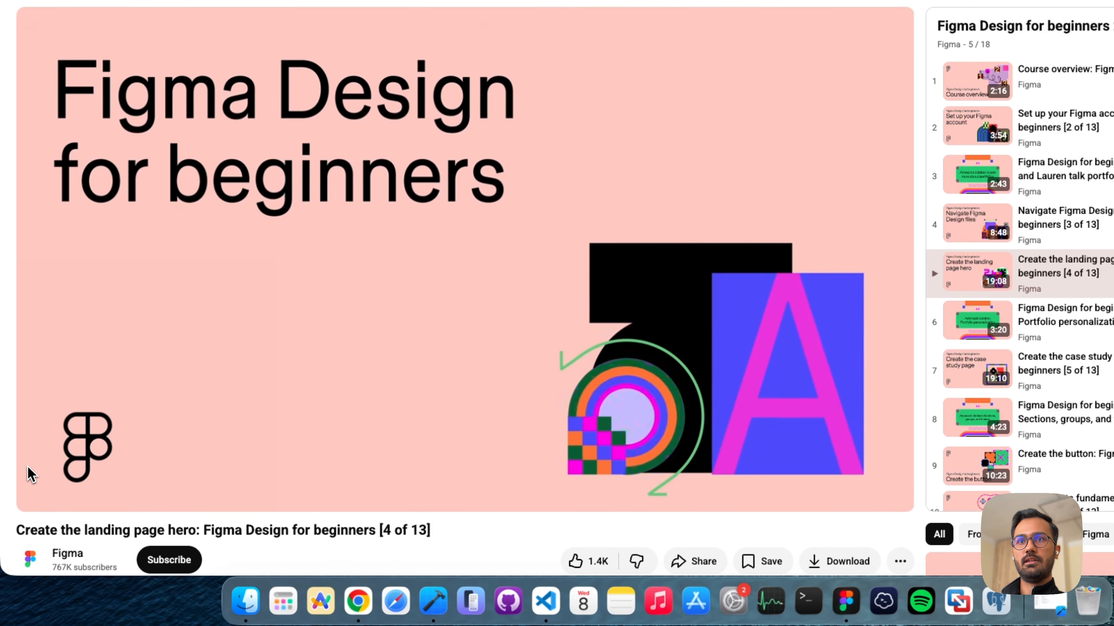
pyautogui.moveTo(214, 471); pyautogui.dragTo(683, 473)
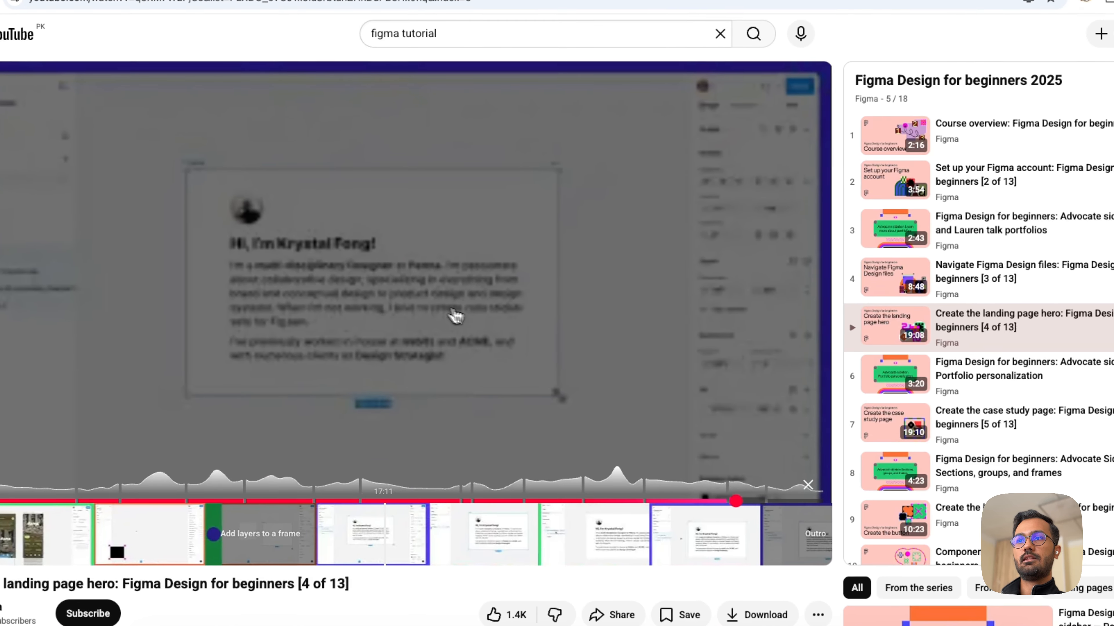
pyautogui.click(649, 391)
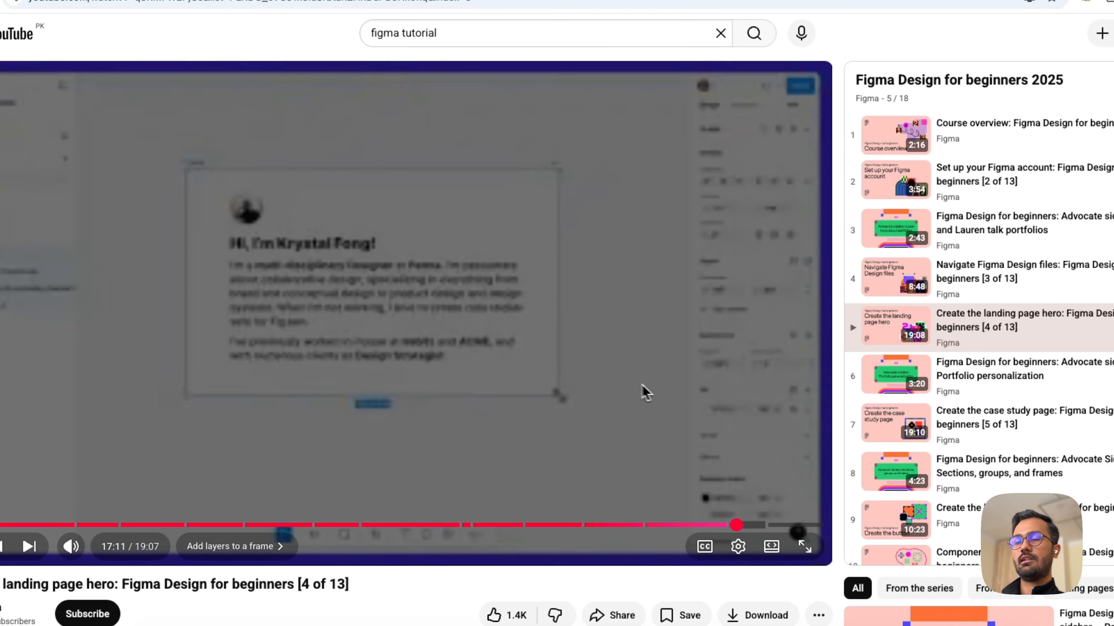
pyautogui.click(528, 347)
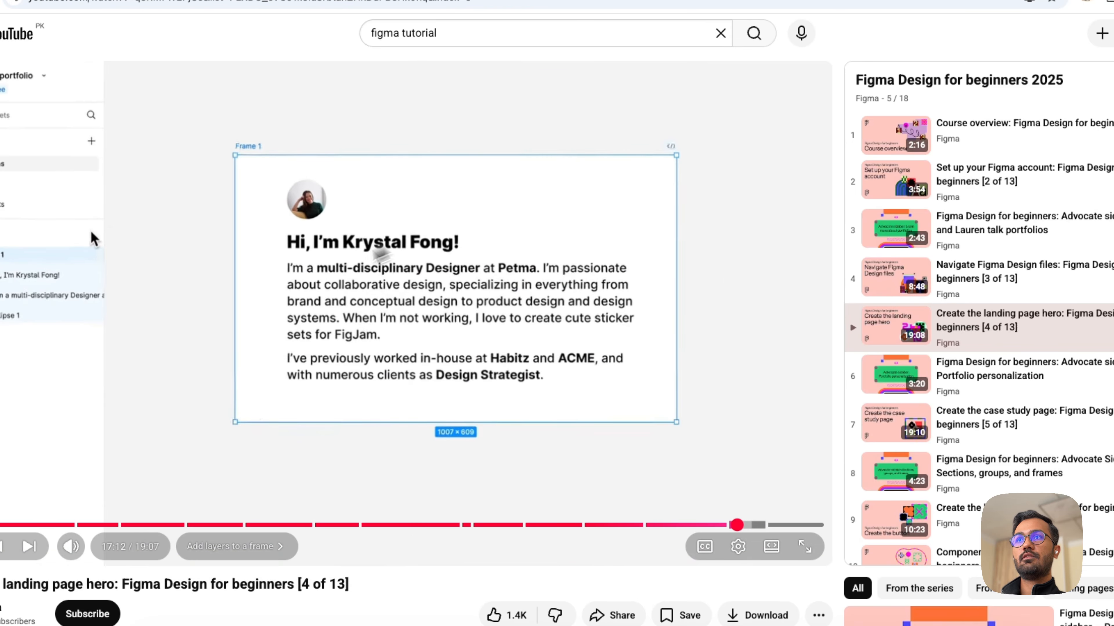
pyautogui.hotkey('ctrl', 'Up')
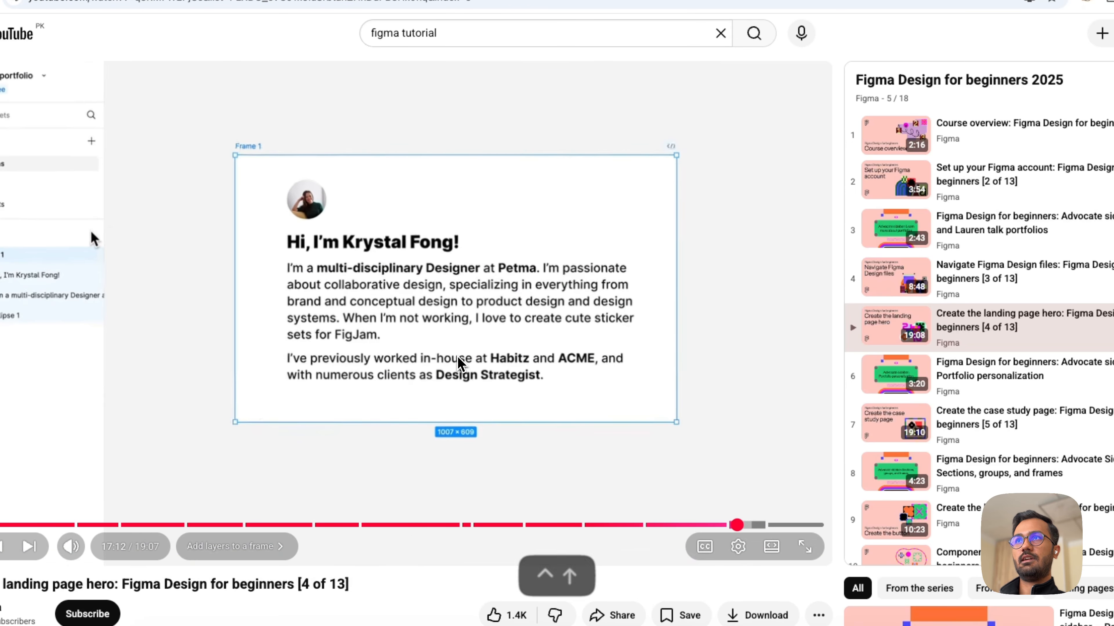
pyautogui.click(307, 487)
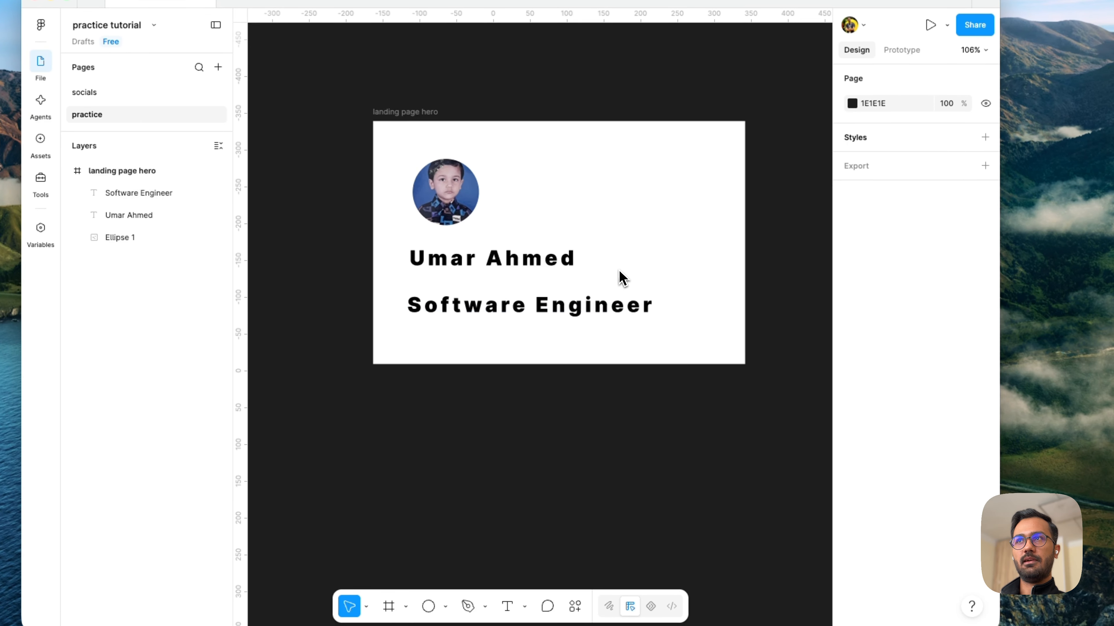
# - Select the hero frame, the name text and the "Software Engineer" text in turn to review their properties
pyautogui.moveTo(789, 405); pyautogui.dragTo(817, 455)
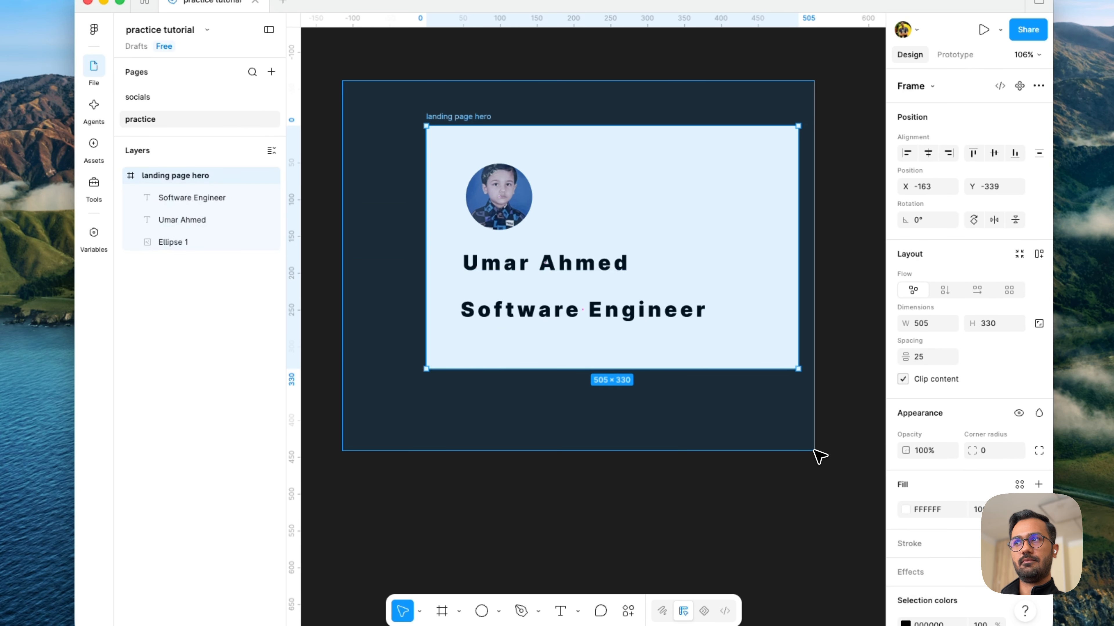
pyautogui.click(794, 465)
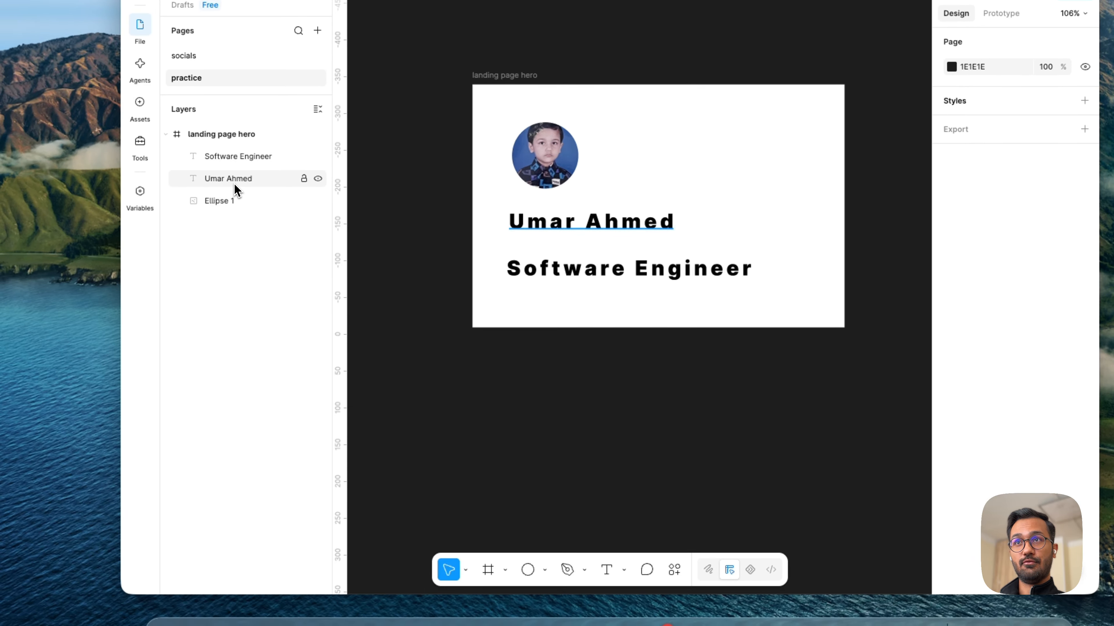
pyautogui.click(234, 183)
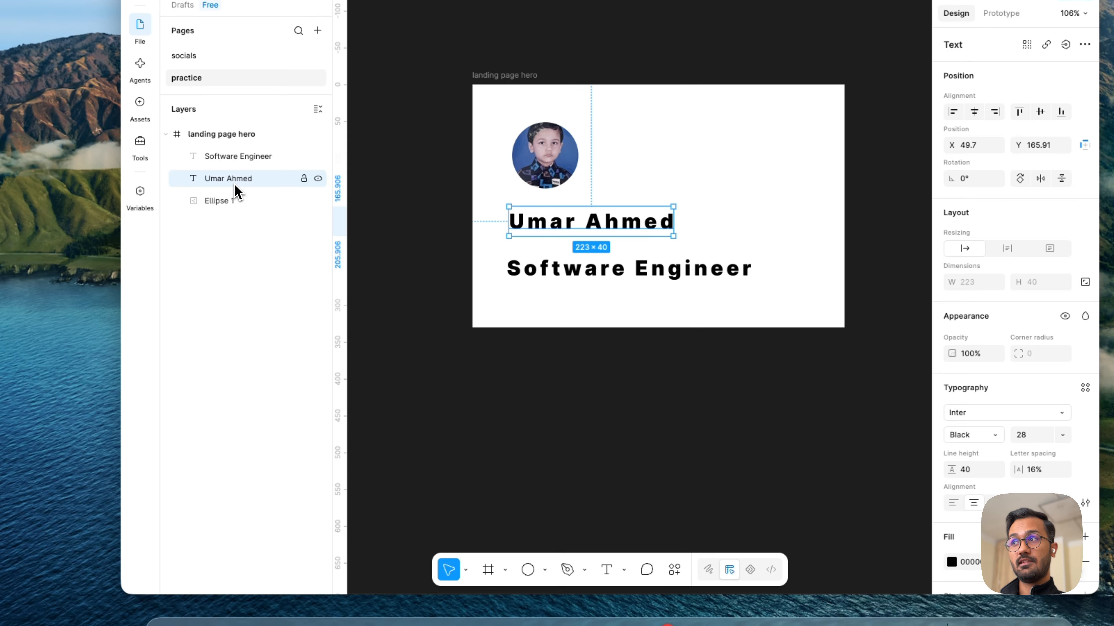
pyautogui.click(229, 158)
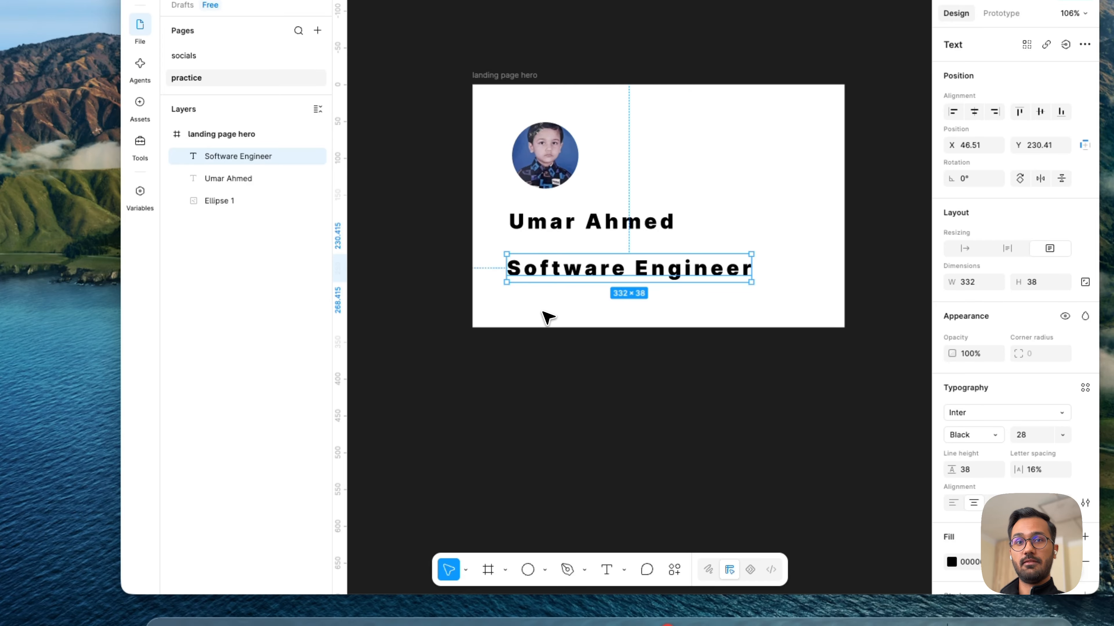
pyautogui.click(559, 356)
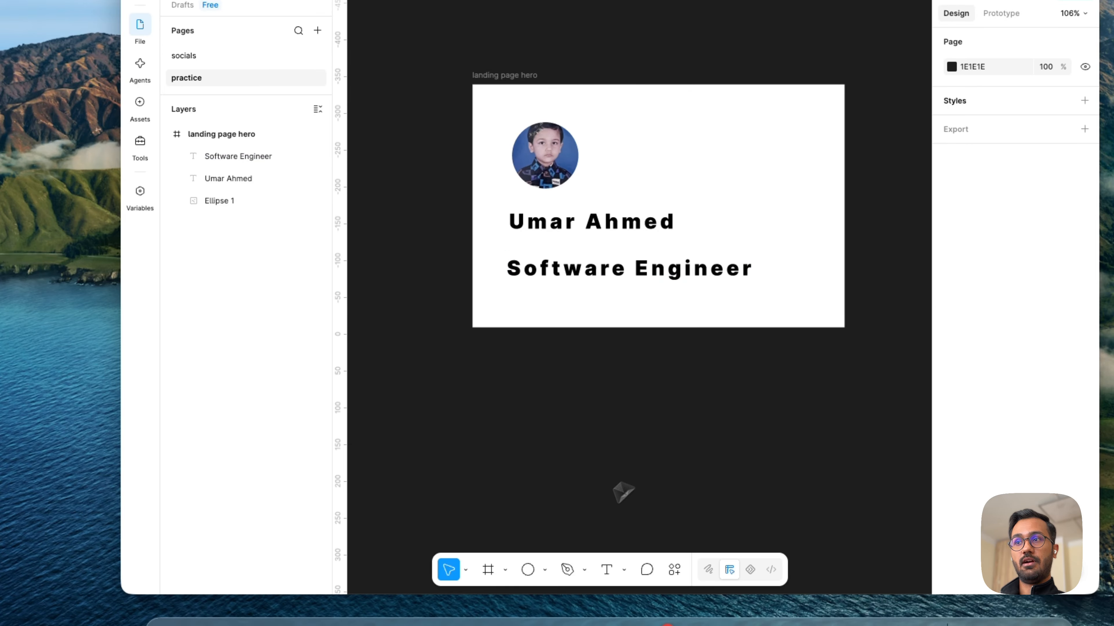